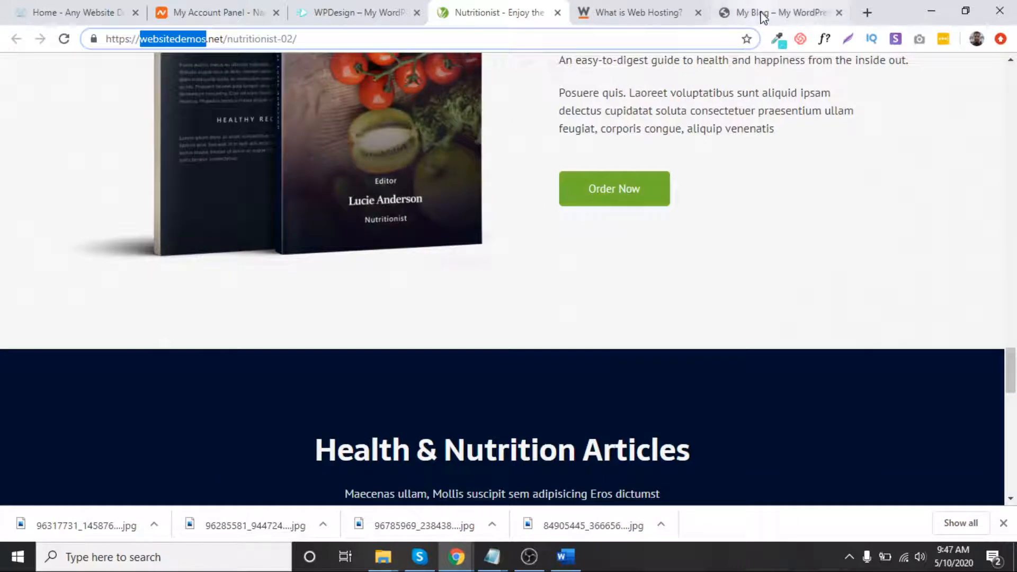
View the chocolate demo site, the What is Web Hosting article and the wpdesignweb.com home page.
left_click(773, 12)
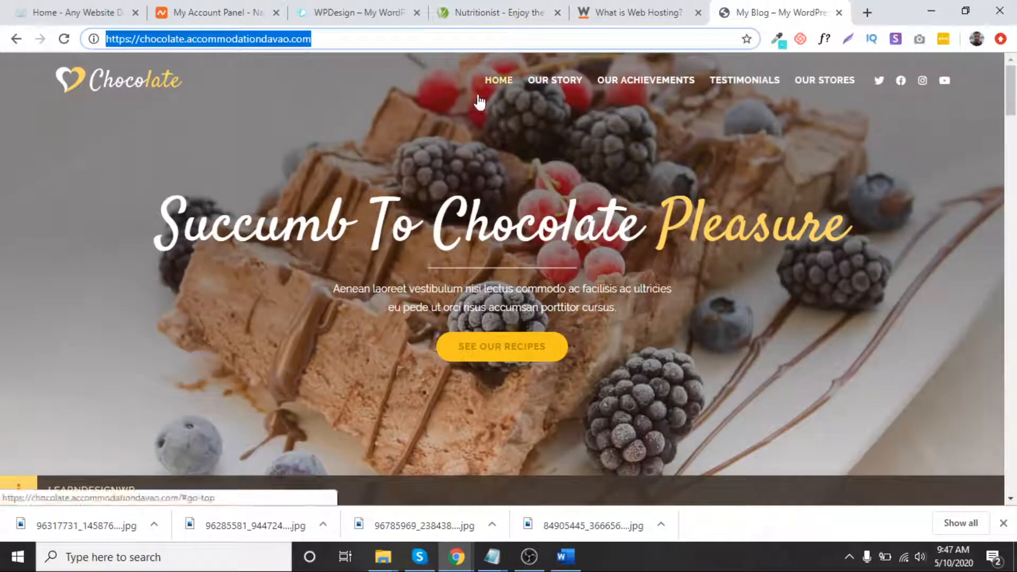
left_click(624, 8)
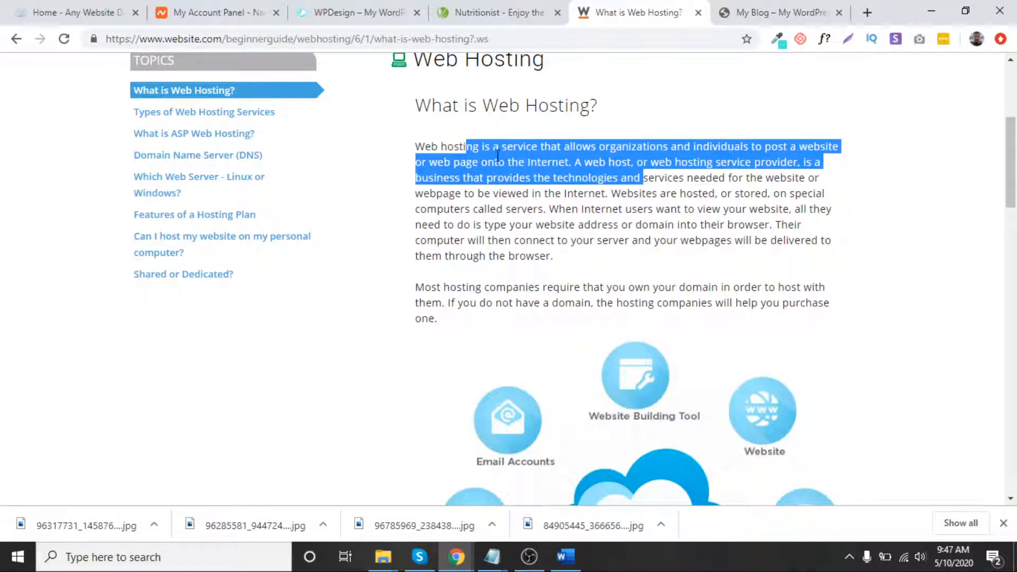
left_click(347, 16)
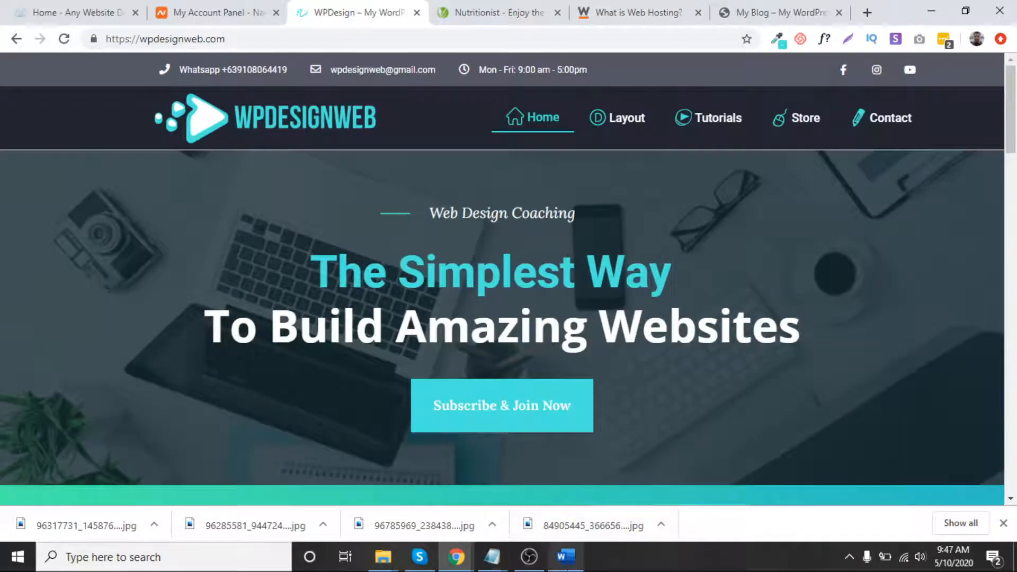
Switch to the Word outline, maximize it and read through the five website-building steps.
key("alt+Tab")
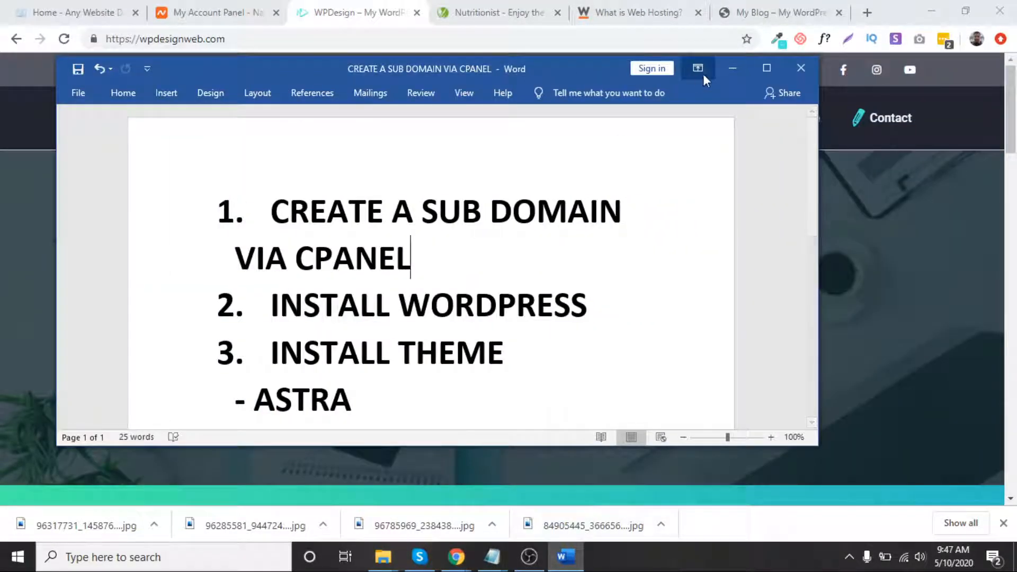
left_click(767, 68)
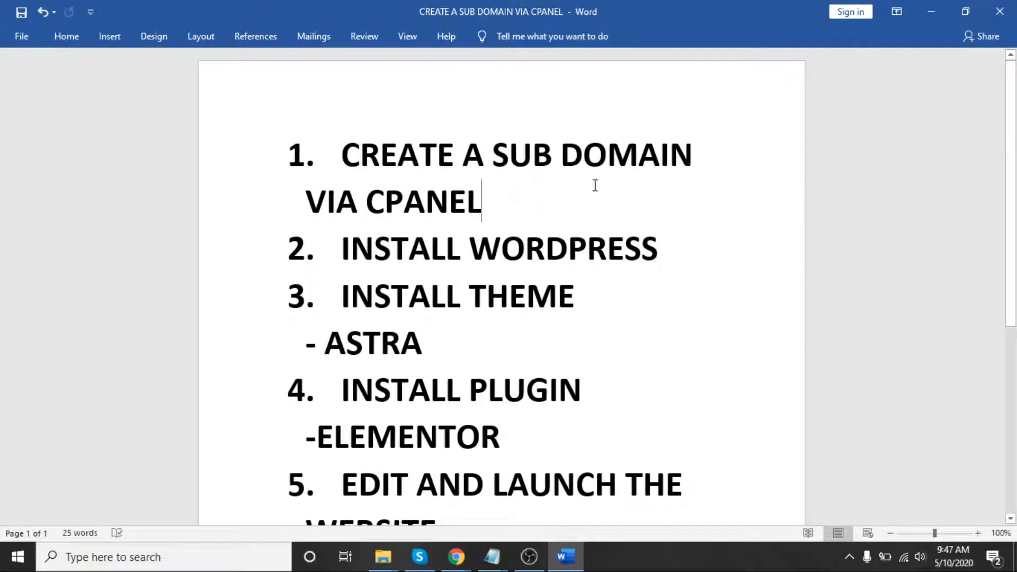
scroll(595, 185, "down", 3)
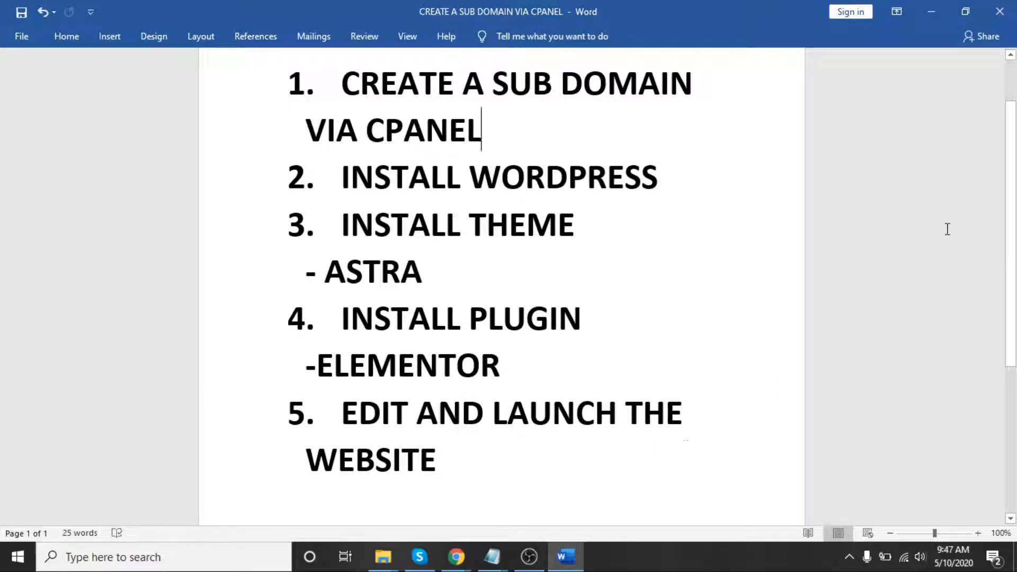
left_click(928, 13)
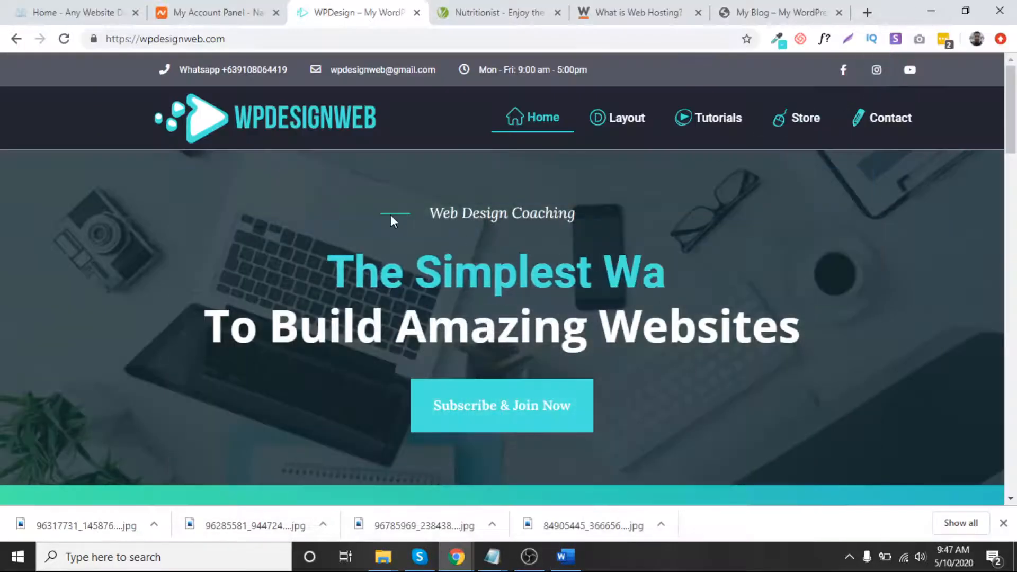
Open cPanel for accommodationdavao.com's Stellar Plus hosting from the Namecheap account's domain list.
left_click(206, 17)
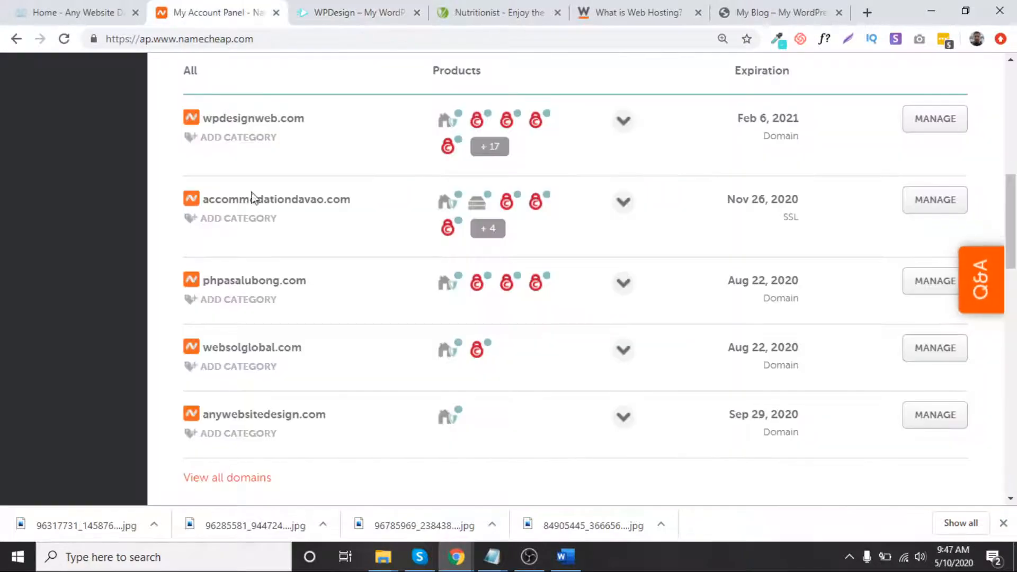
scroll(302, 281, "up", 5)
scroll(310, 283, "down", 6)
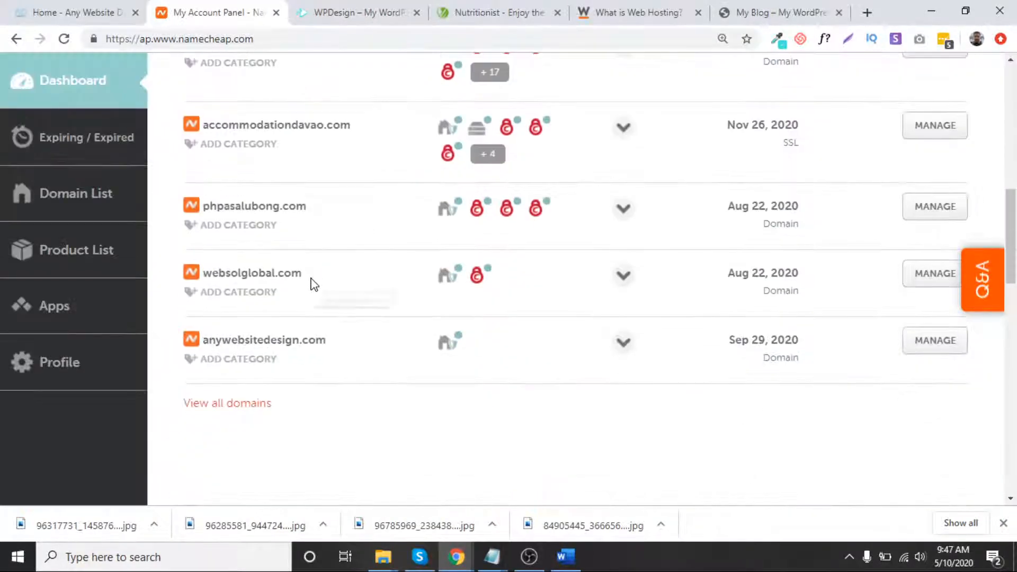
scroll(318, 283, "up", 1)
mouse_move(483, 208)
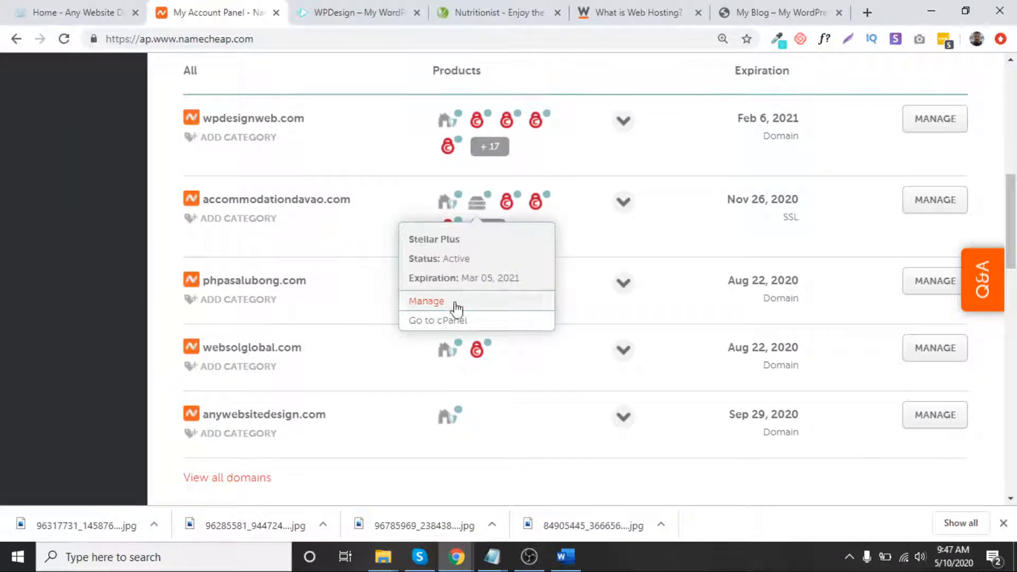
left_click(453, 321)
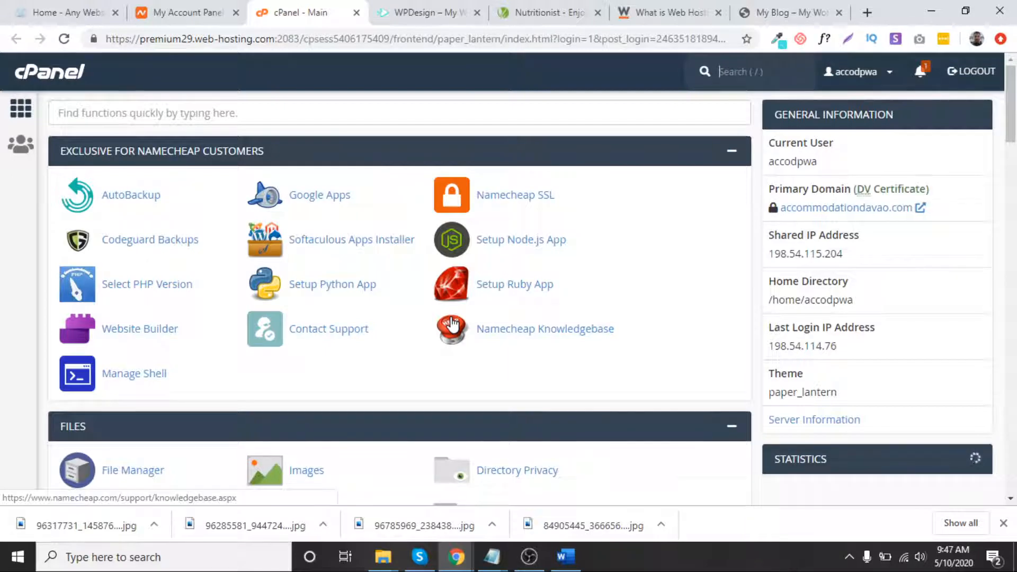
Open the Subdomains tool from the Domains section of cPanel.
scroll(450, 324, "down", 4)
scroll(447, 320, "down", 4)
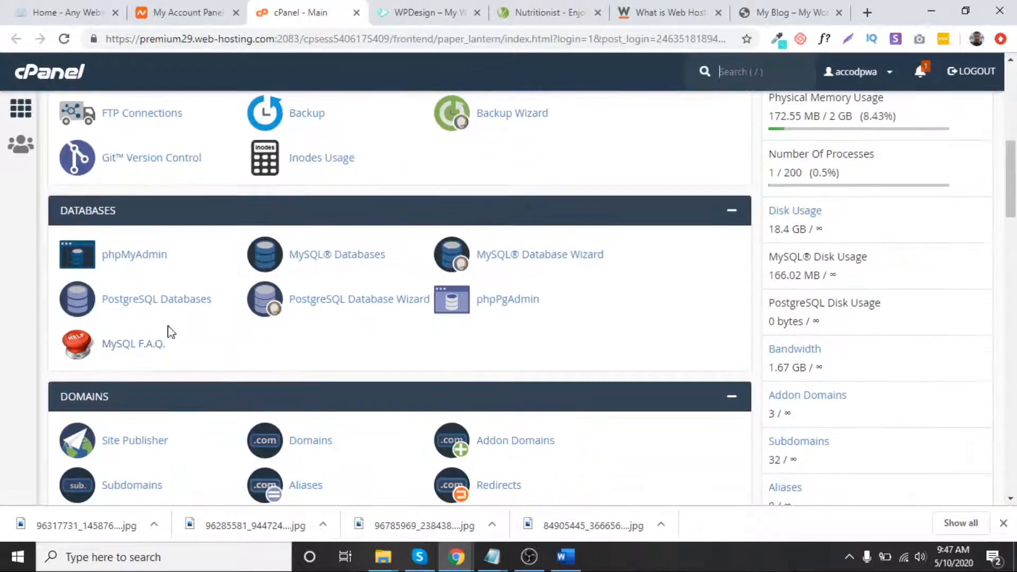
scroll(157, 348, "down", 3)
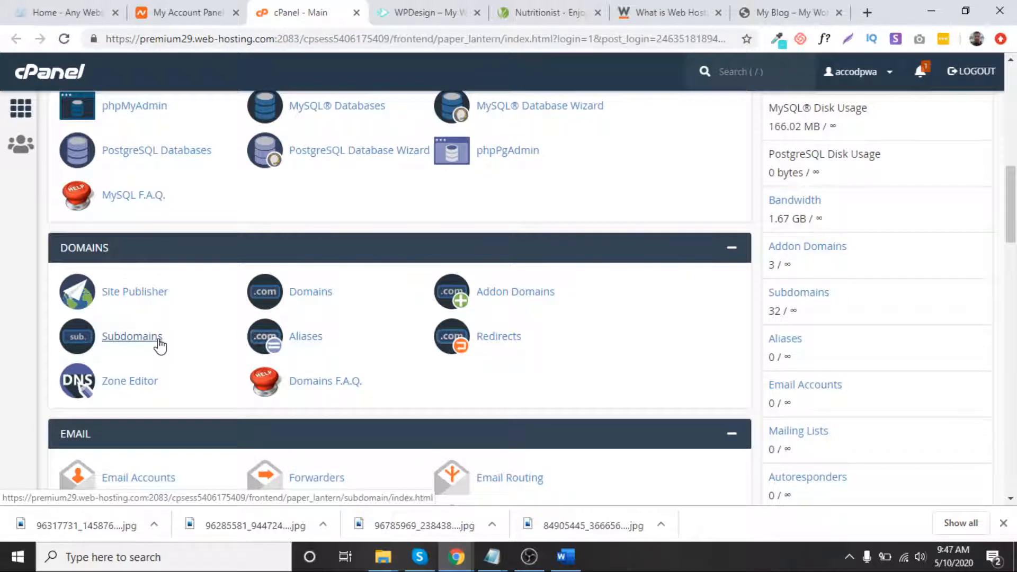
left_click(159, 341)
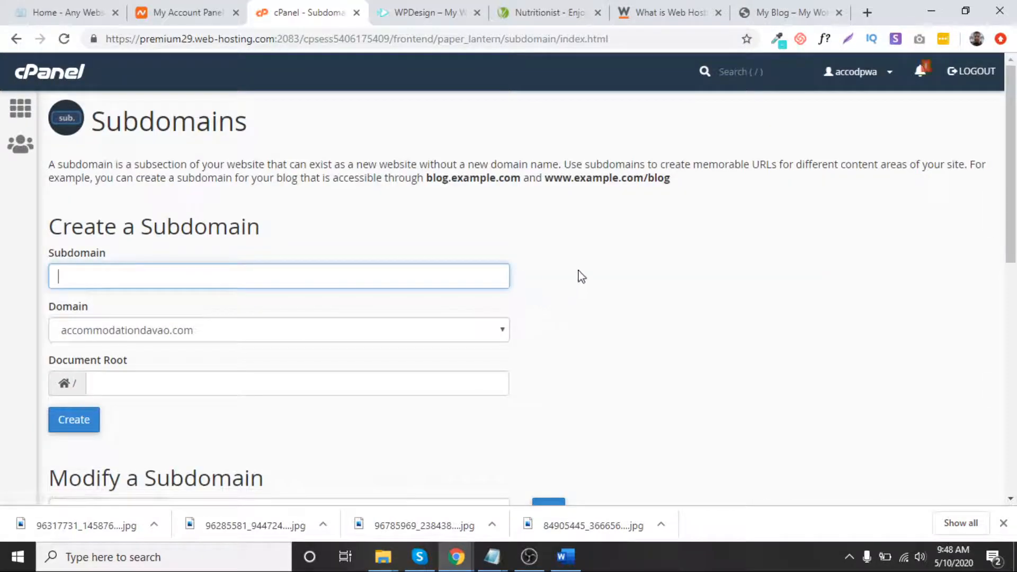
Look through the whole nutritionist demo site and return to its header.
left_click(551, 15)
scroll(683, 318, "down", 10)
scroll(697, 335, "down", 5)
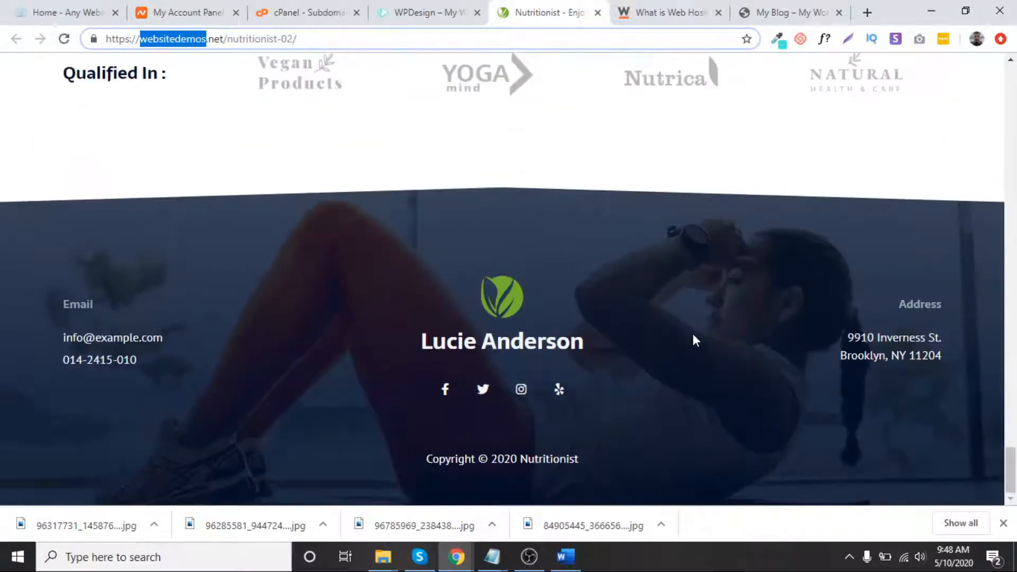
scroll(692, 338, "up", 12)
scroll(894, 368, "up", 8)
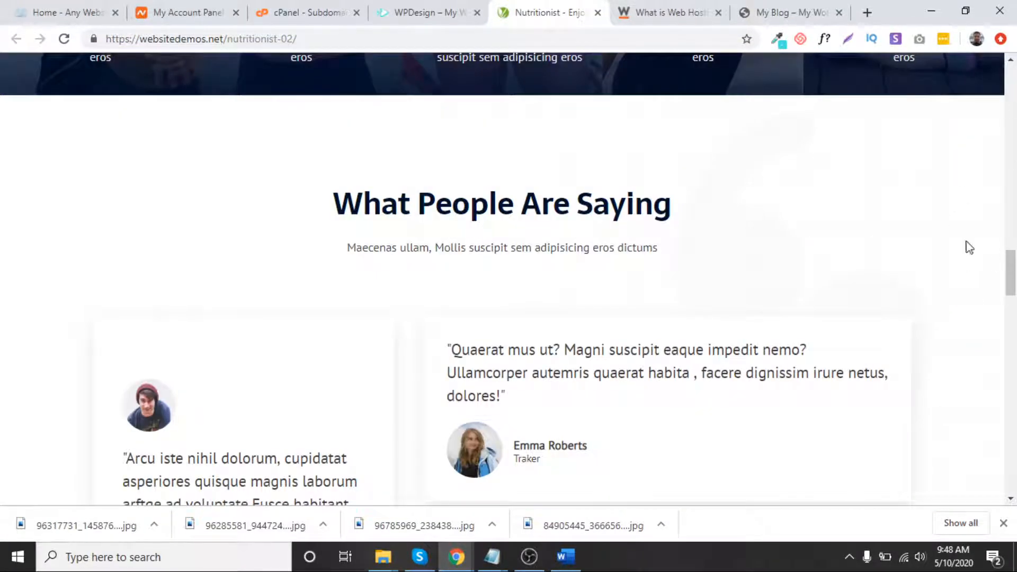
left_click_drag(1011, 267, 1014, 71)
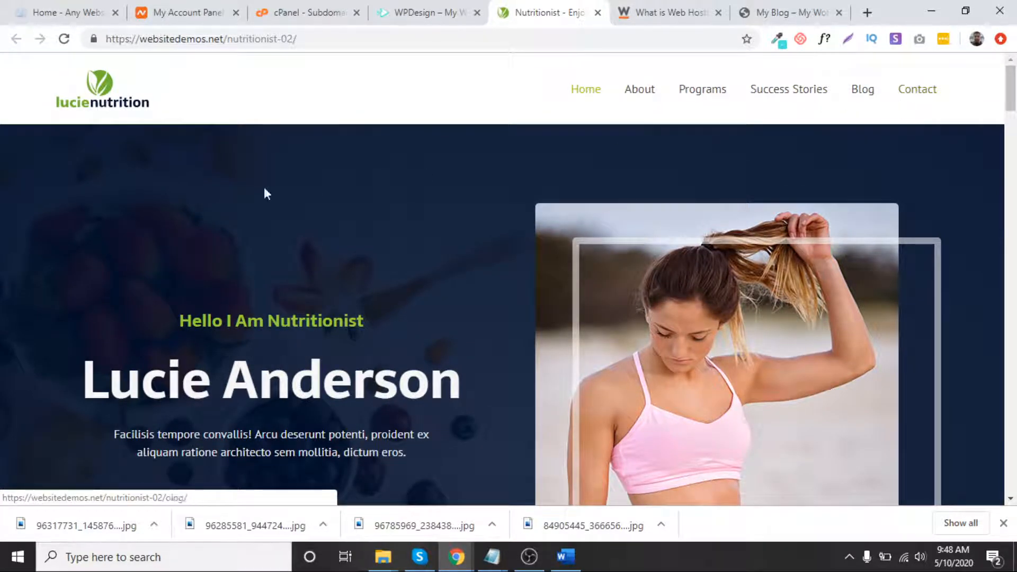
Copy "demos" from the nutritionist site's web address and paste it as the new subdomain's name in cPanel.
left_click_drag(207, 43, 179, 41)
key("ctrl+c")
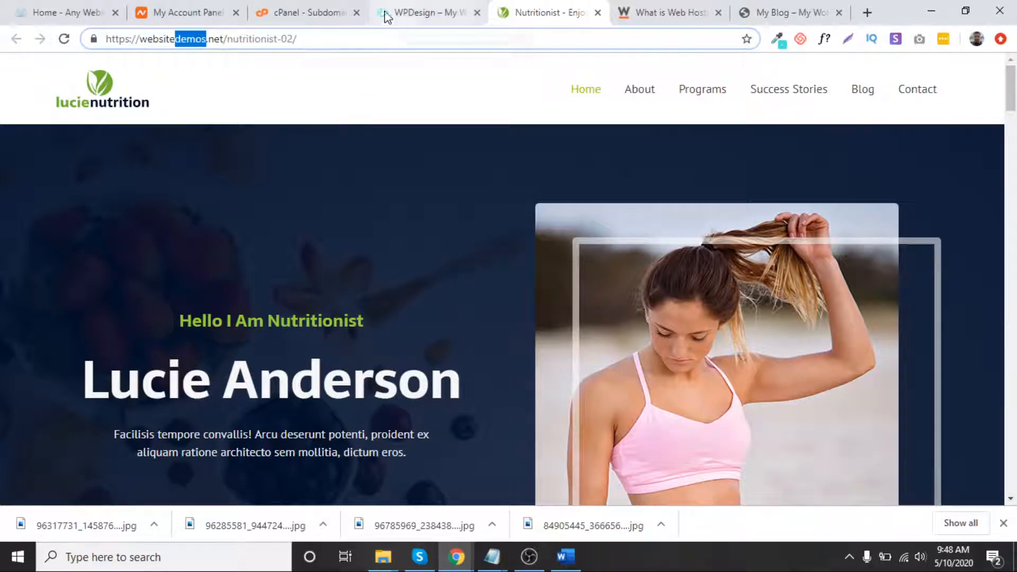
left_click(316, 11)
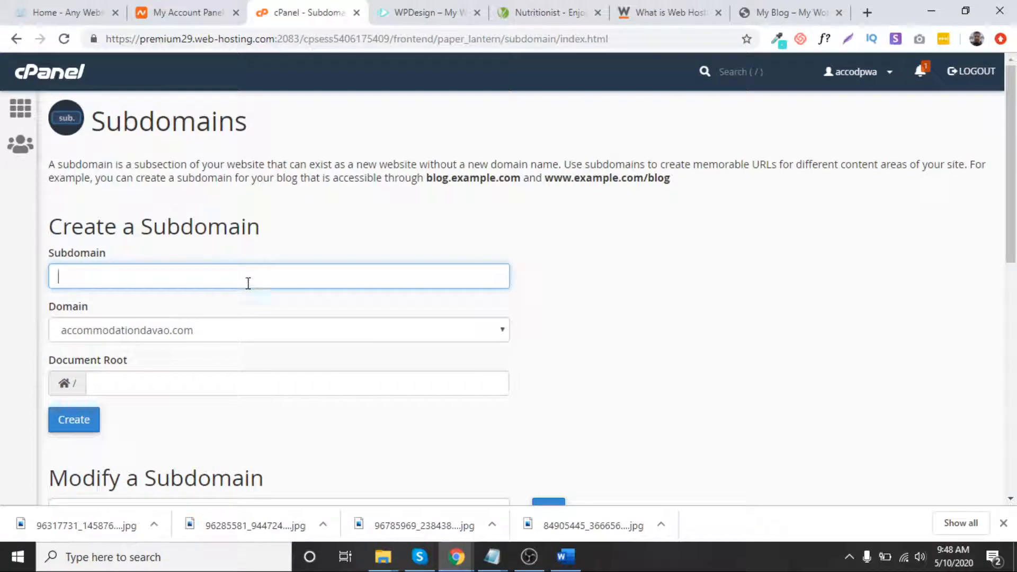
key("ctrl+v")
Choose wpdesignweb.com as the subdomain's domain and create demos.wpdesignweb.com.
left_click(501, 329)
left_click(473, 337)
left_click(444, 337)
scroll(328, 249, "down", 5)
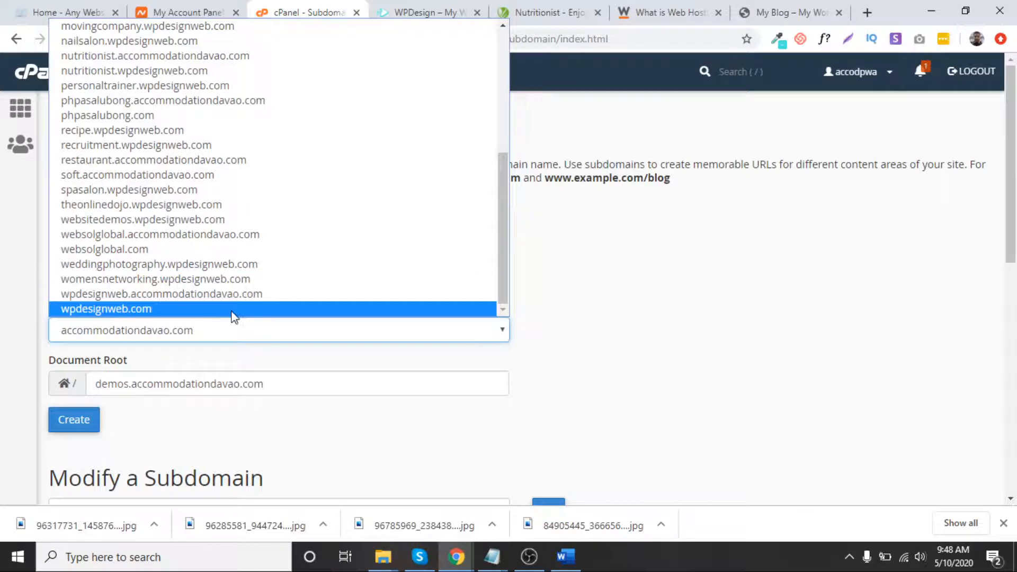
left_click(233, 309)
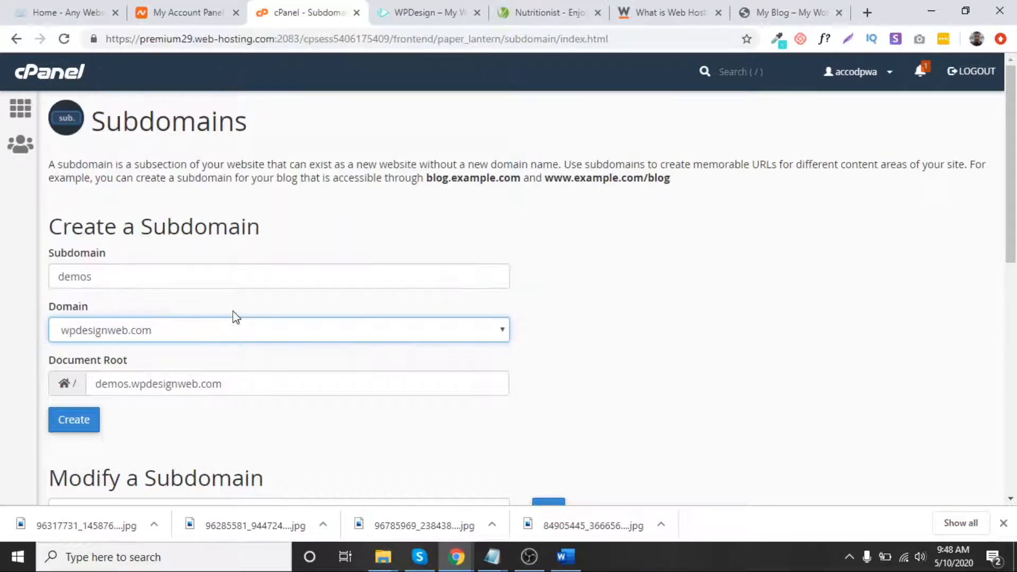
scroll(236, 316, "down", 3)
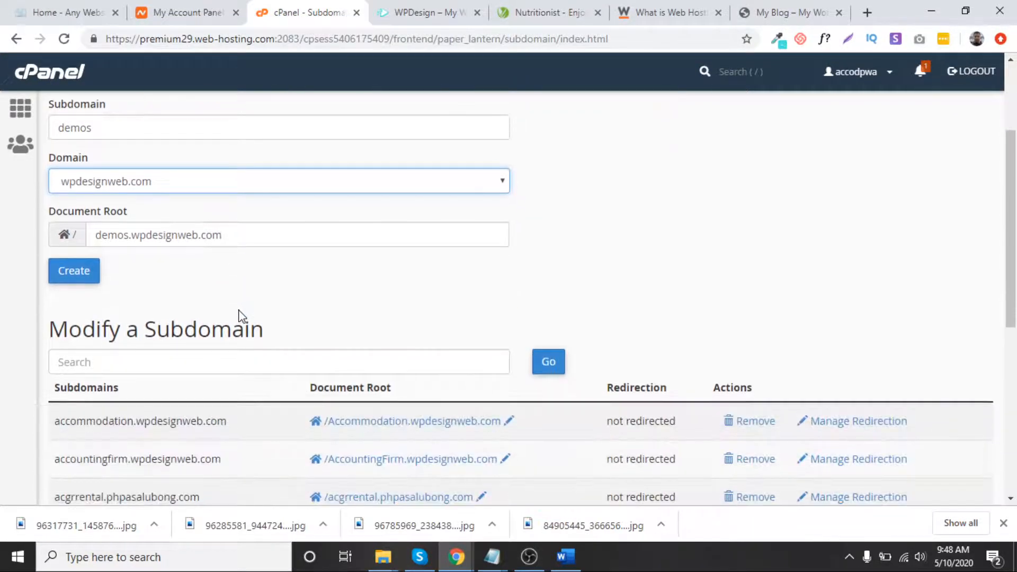
left_click(77, 270)
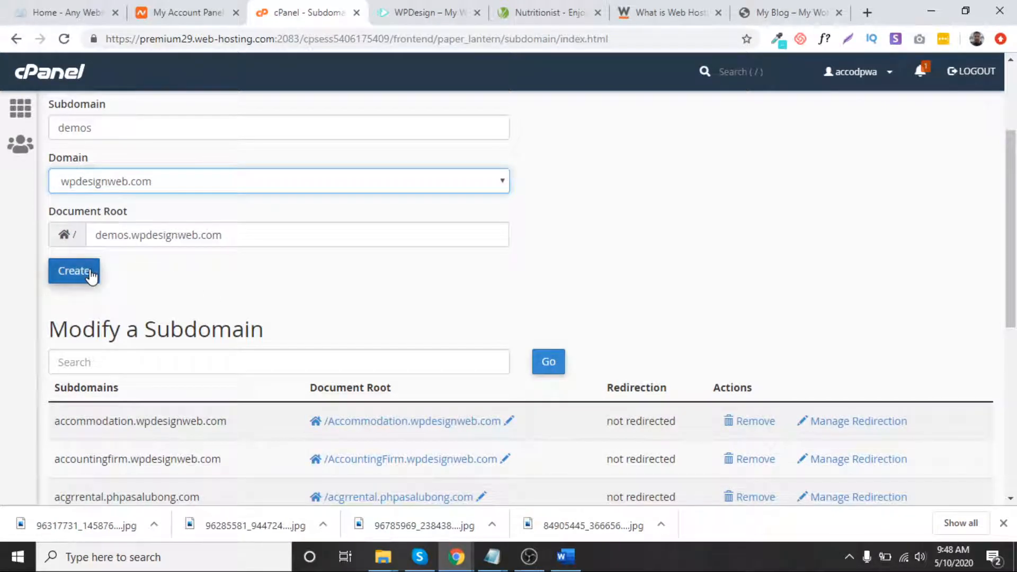
Check the WordPress installation item in the Word outline and look through the nutritionist demo page again.
left_click(571, 565)
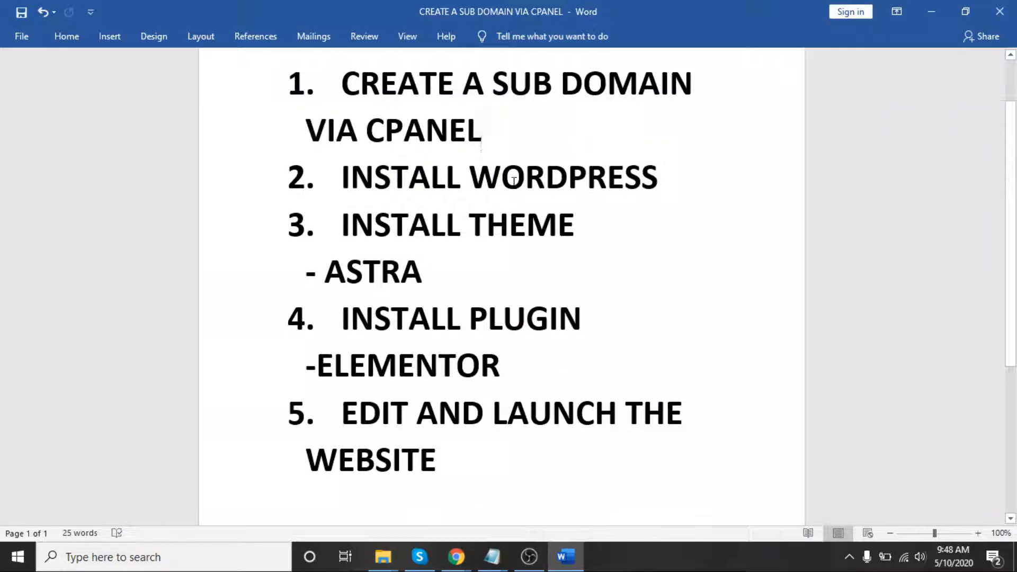
left_click(931, 12)
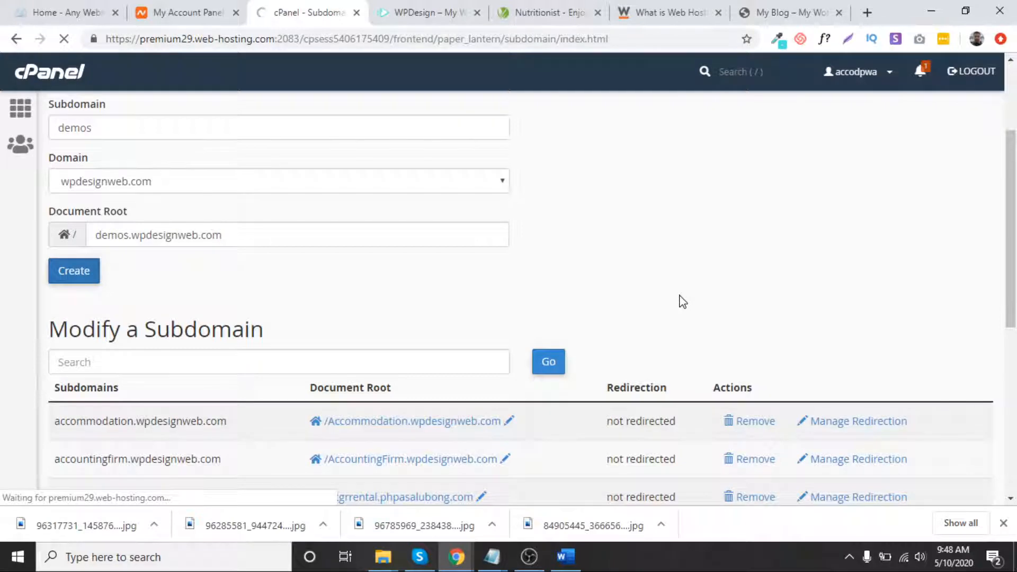
left_click(551, 16)
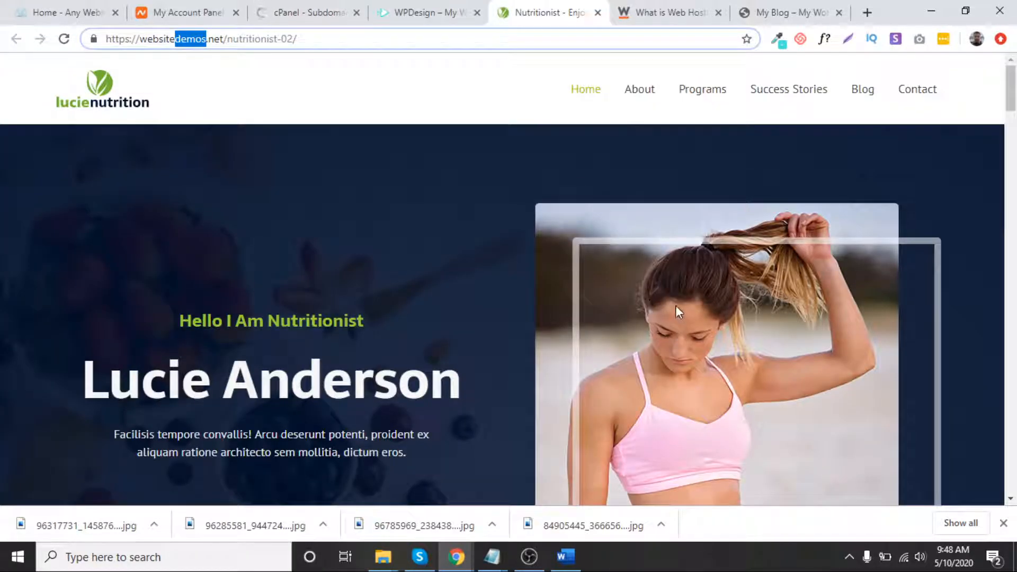
scroll(676, 311, "down", 15)
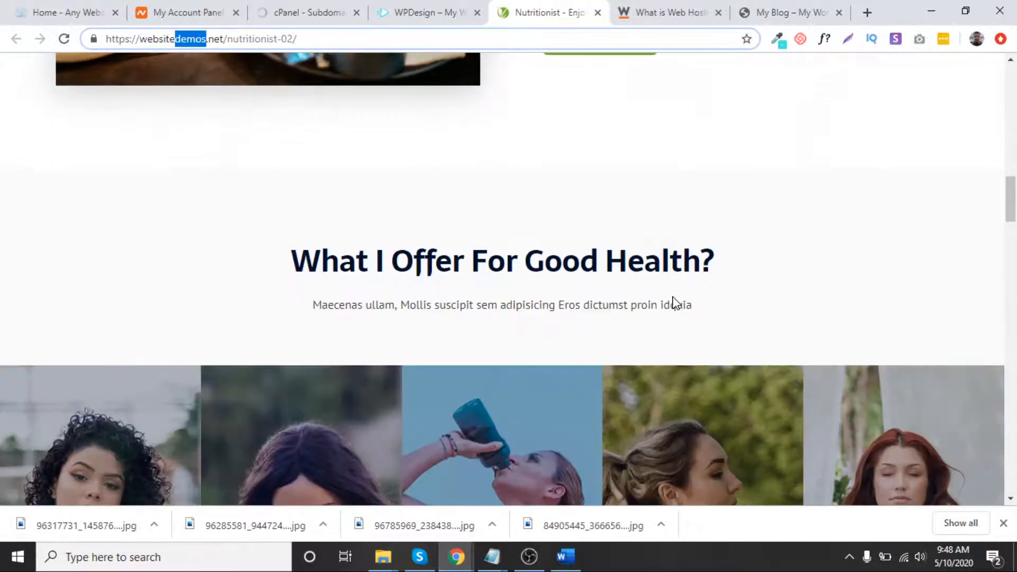
scroll(676, 305, "down", 12)
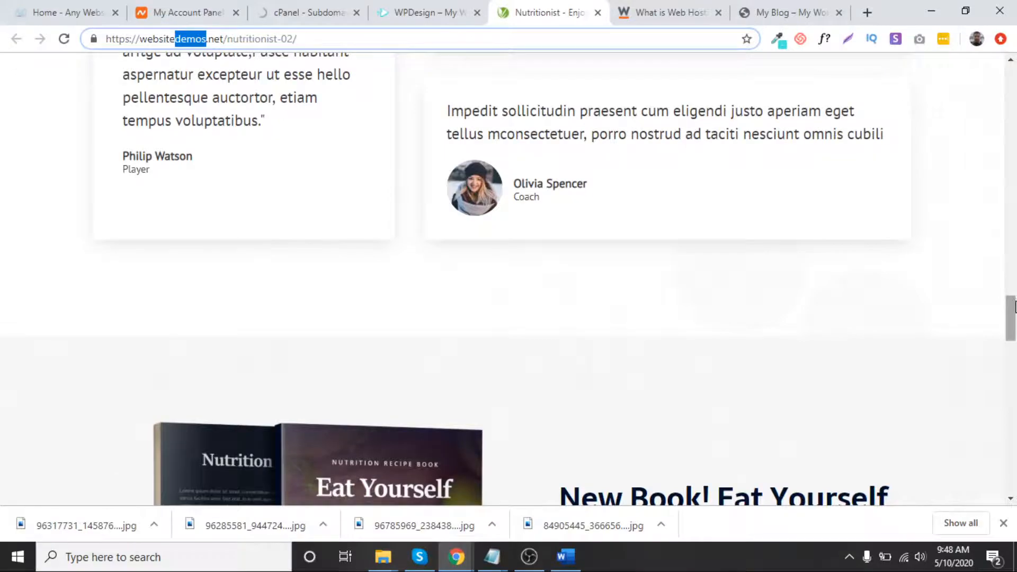
left_click_drag(1010, 300, 1015, 47)
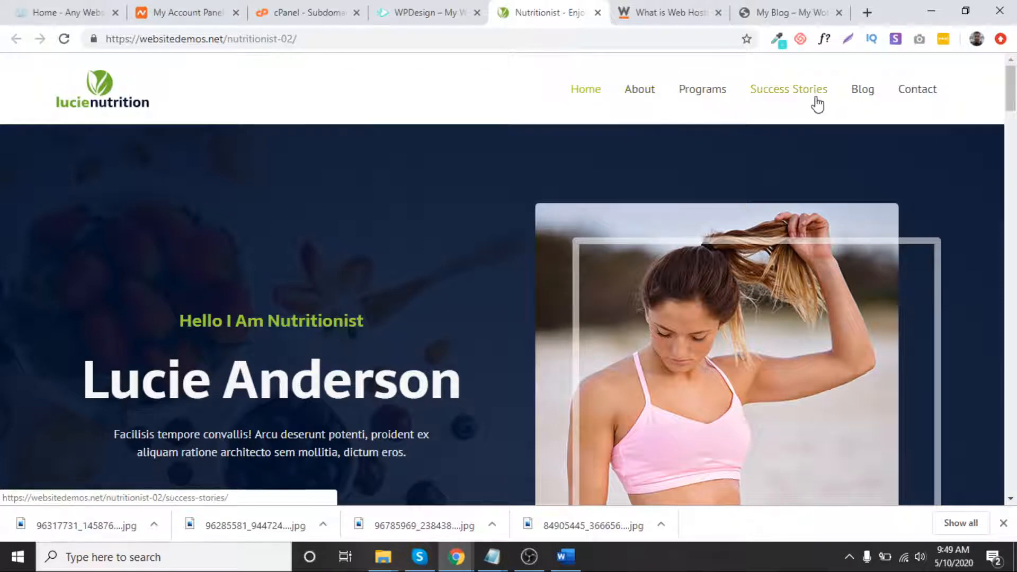
Return to the cPanel main page and open the Softaculous Apps Installer.
left_click(299, 10)
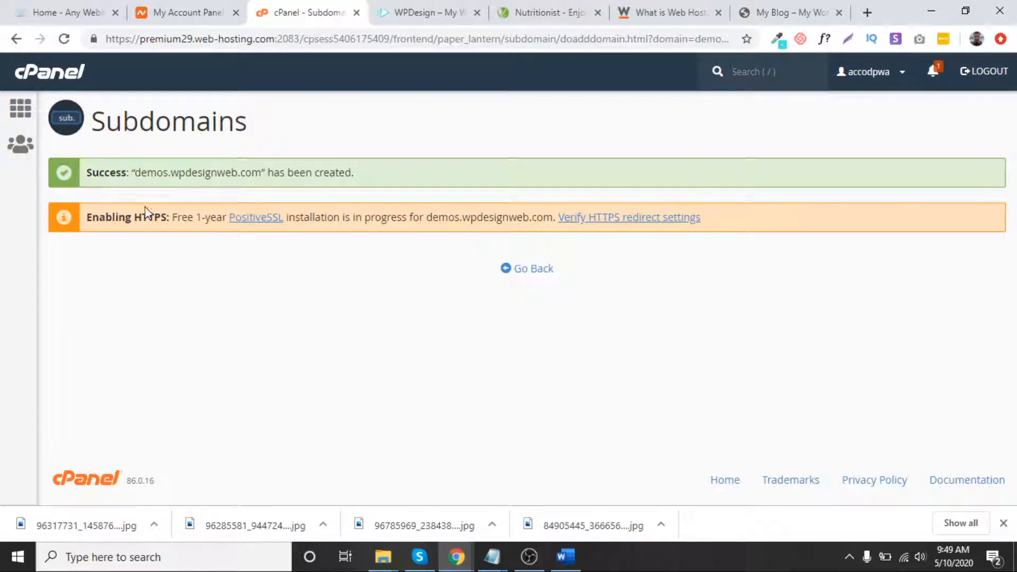
left_click(21, 110)
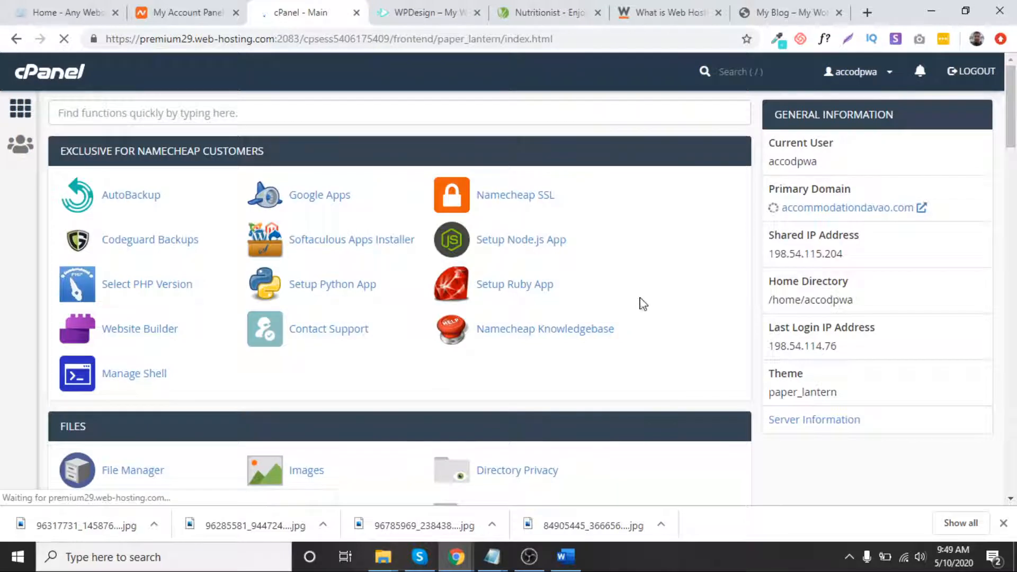
left_click(363, 249)
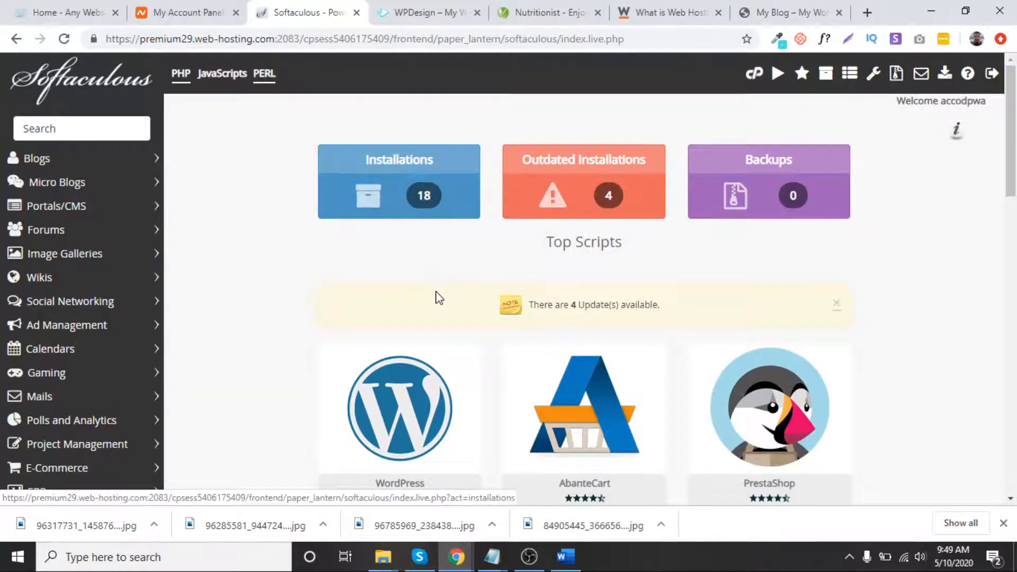
Open the WordPress installation form from the top scripts and view its Software Setup section.
scroll(435, 297, "down", 4)
mouse_move(371, 254)
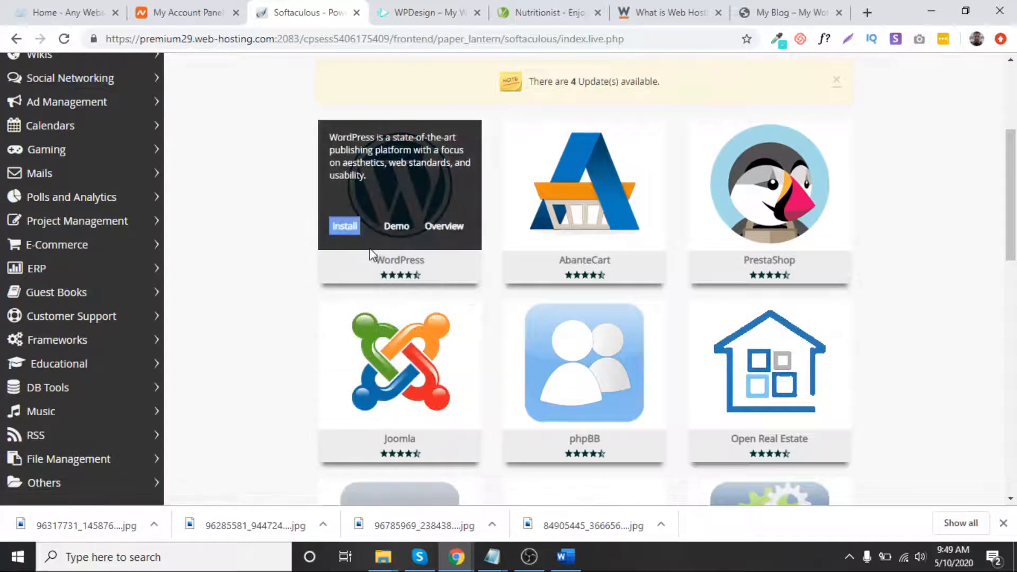
left_click(345, 235)
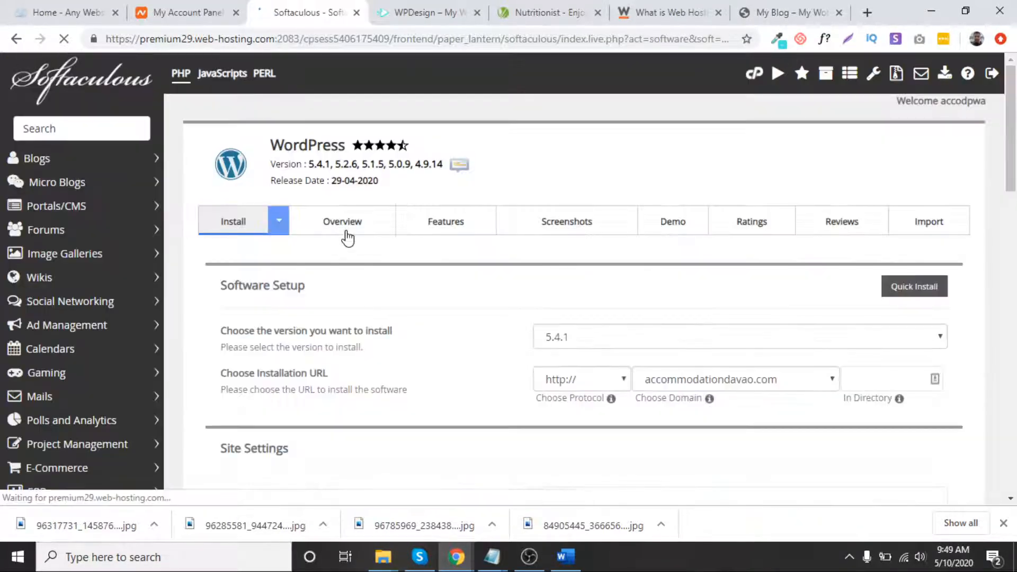
scroll(348, 238, "down", 2)
scroll(365, 249, "up", 1)
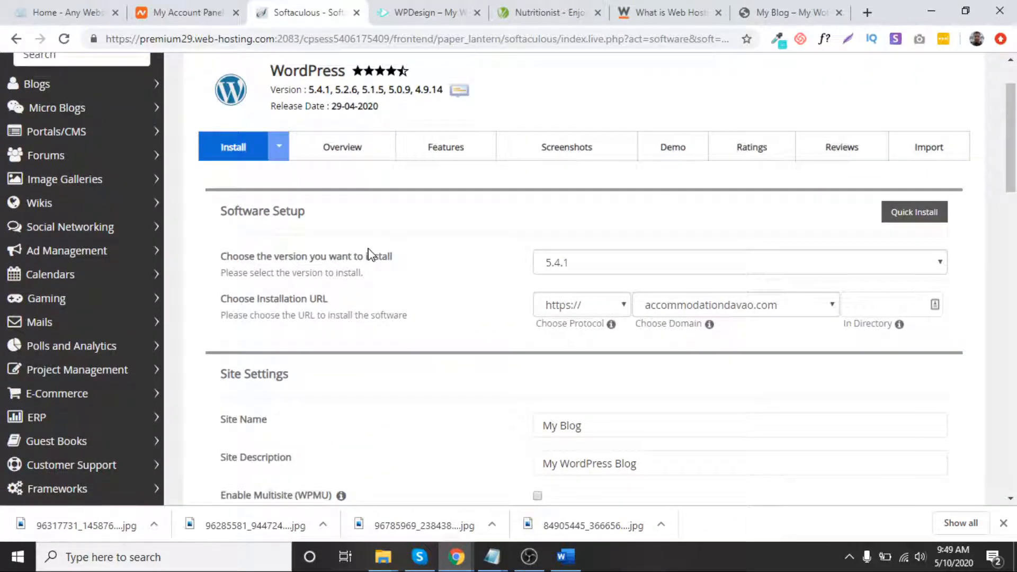
left_click(832, 307)
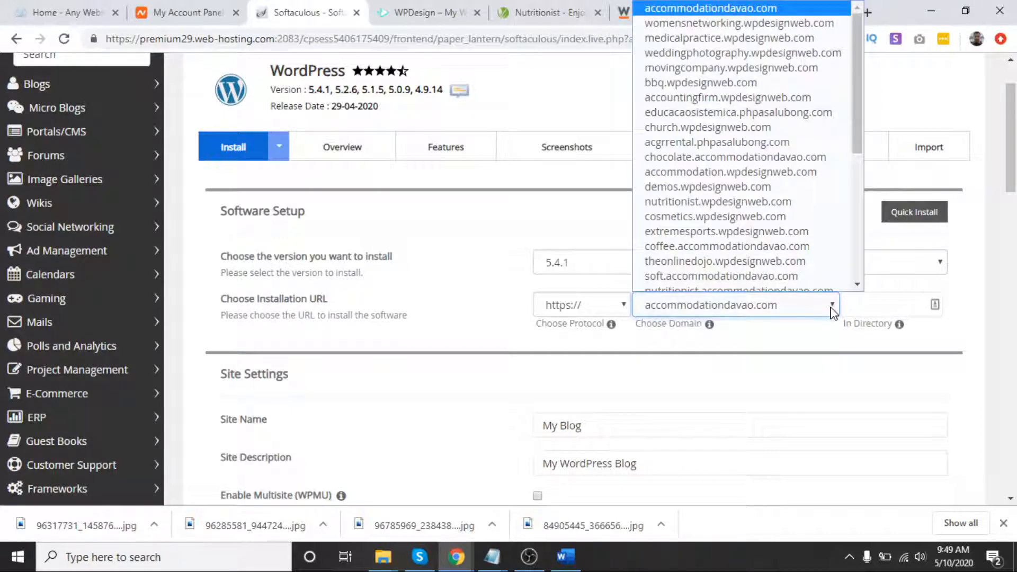
left_click(737, 180)
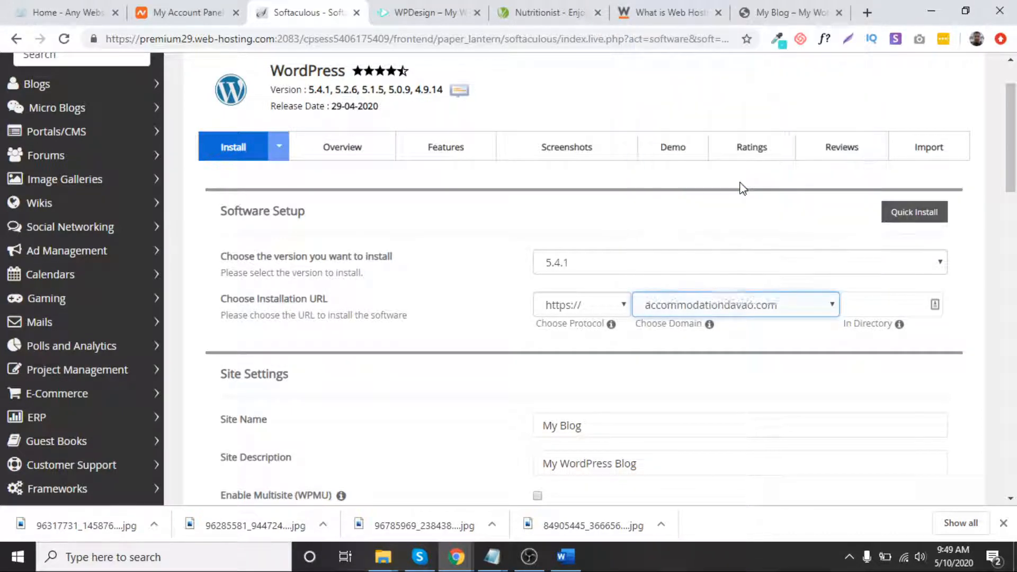
scroll(734, 216, "down", 1)
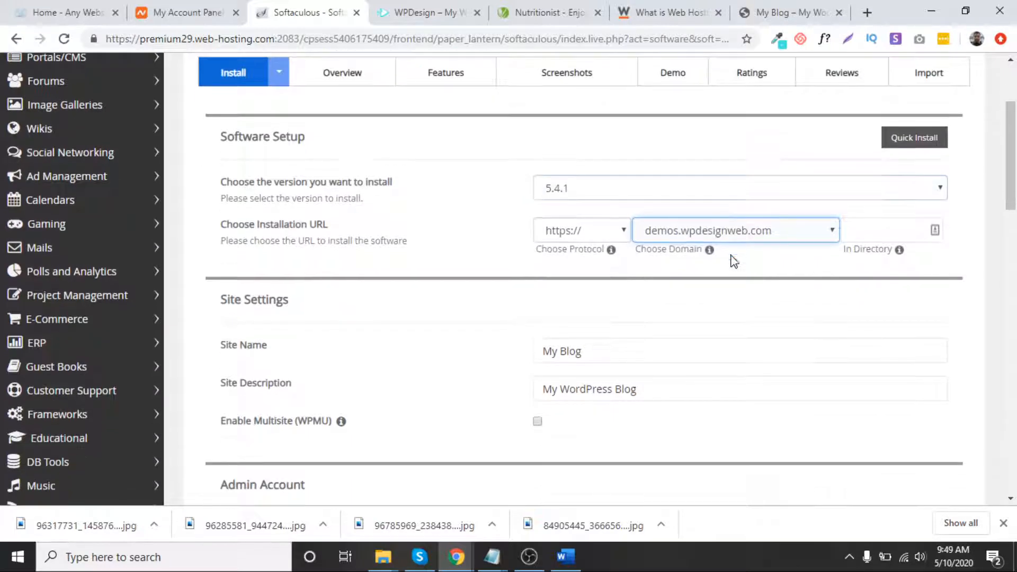
left_click(624, 236)
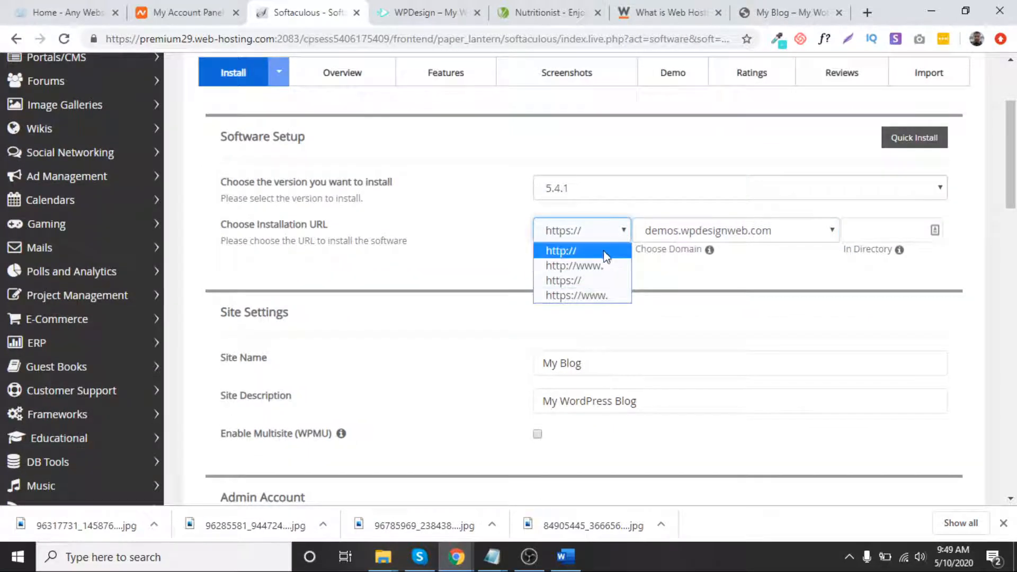
left_click(604, 249)
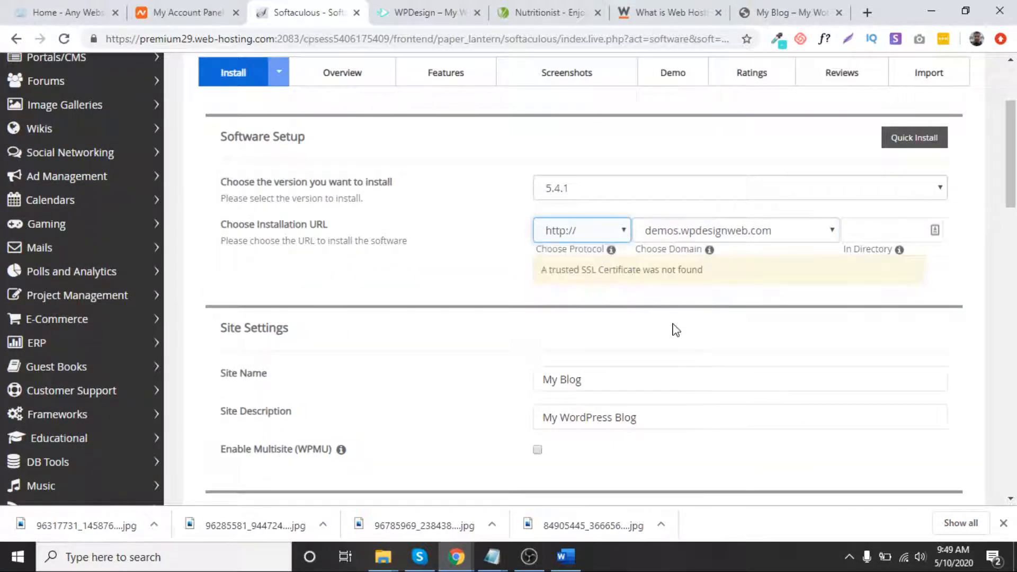
left_click(775, 290)
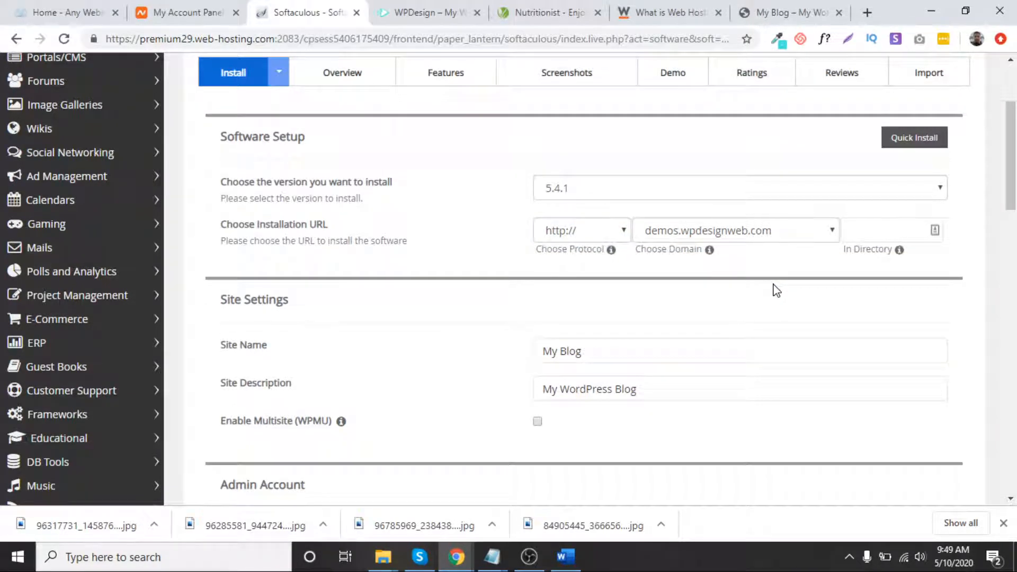
Review the site name and description and the admin username, password and email fields of the installation form.
scroll(773, 289, "up", 3)
scroll(771, 288, "down", 5)
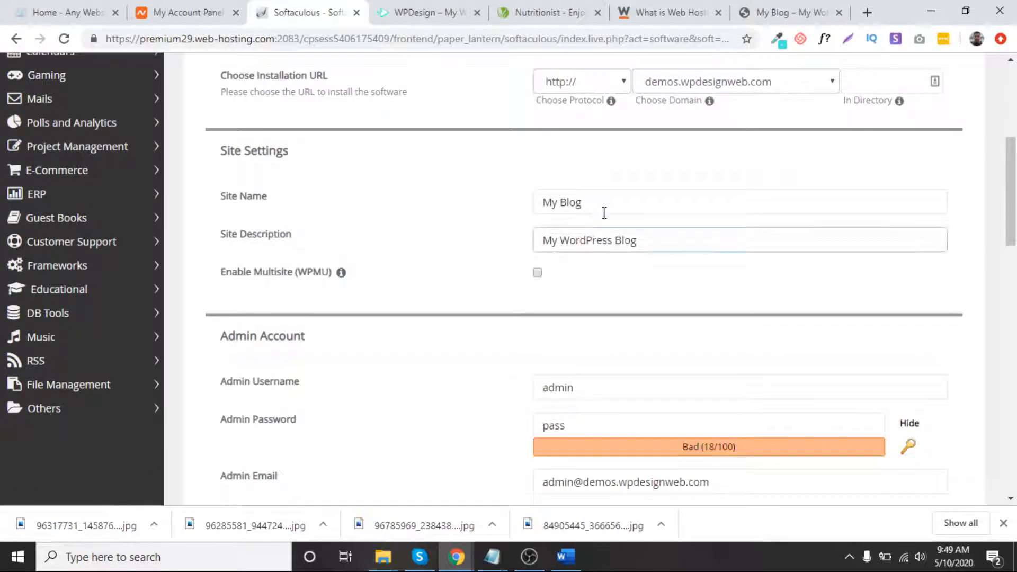
left_click(604, 207)
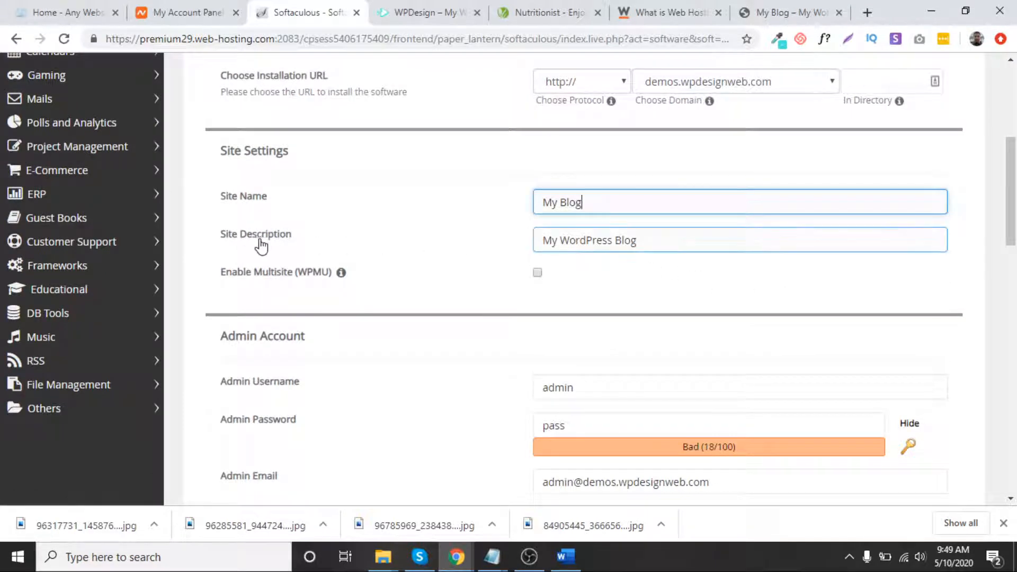
scroll(683, 254, "down", 4)
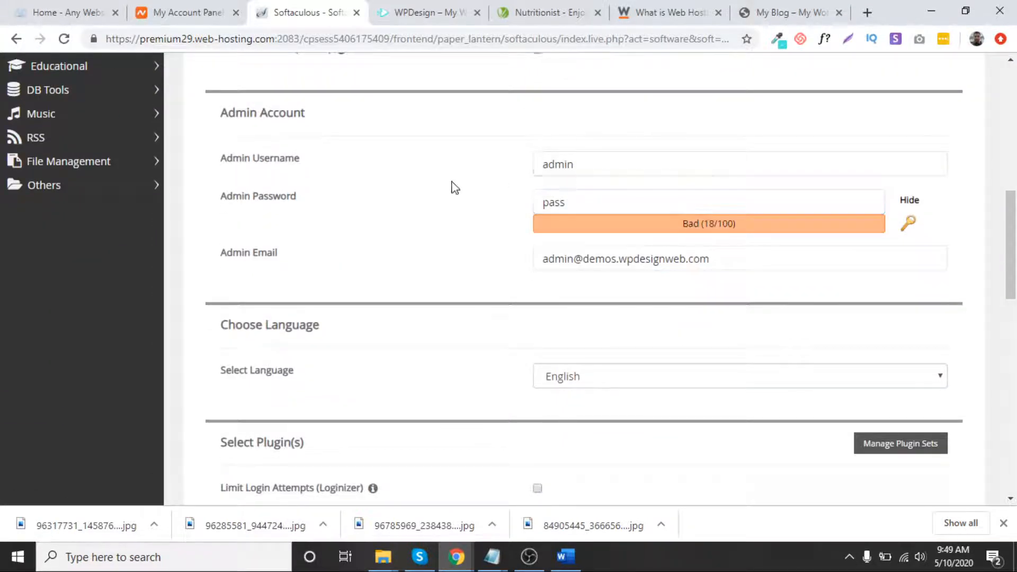
left_click(577, 166)
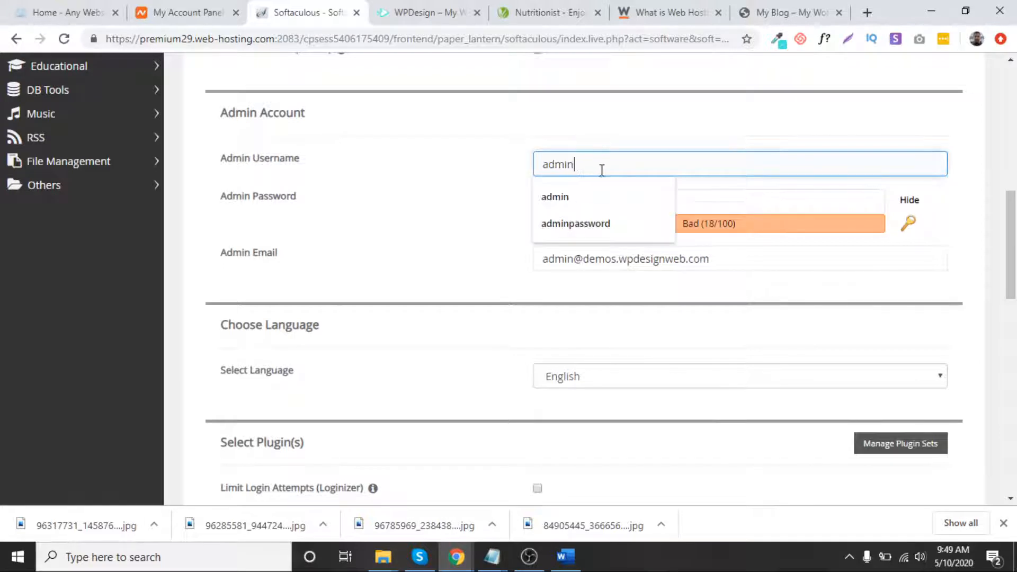
left_click(760, 202)
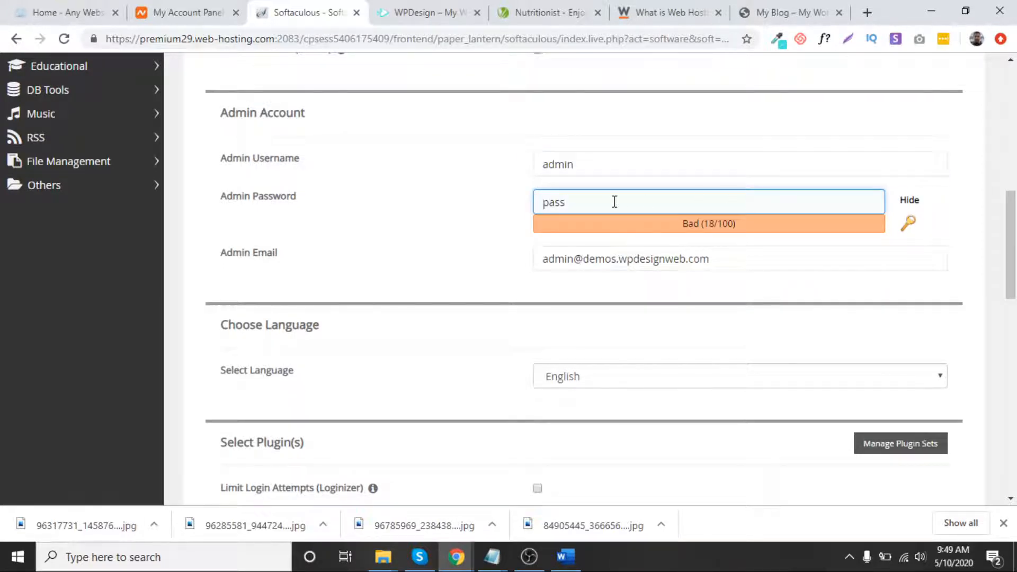
left_click(609, 168)
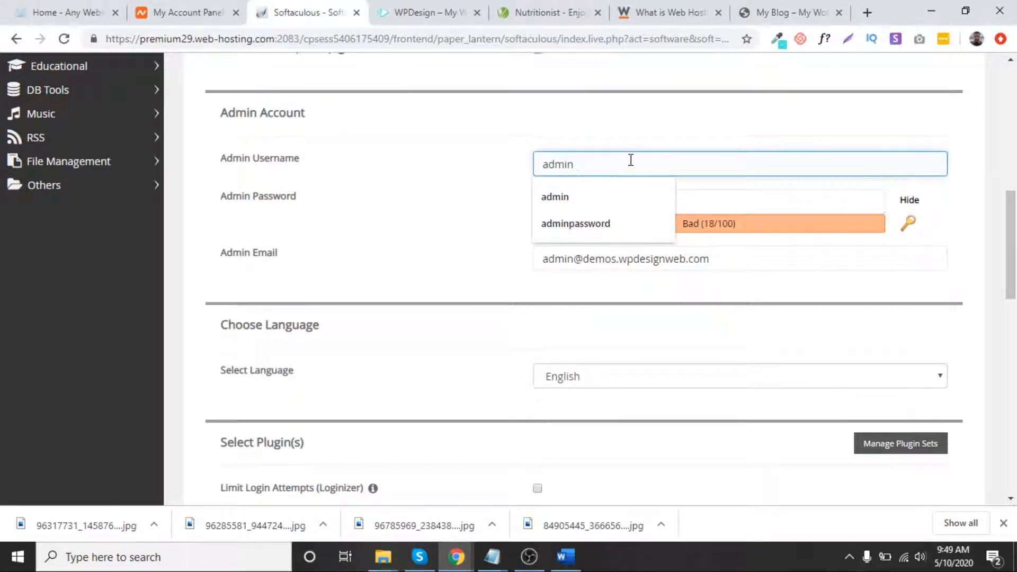
left_click(727, 199)
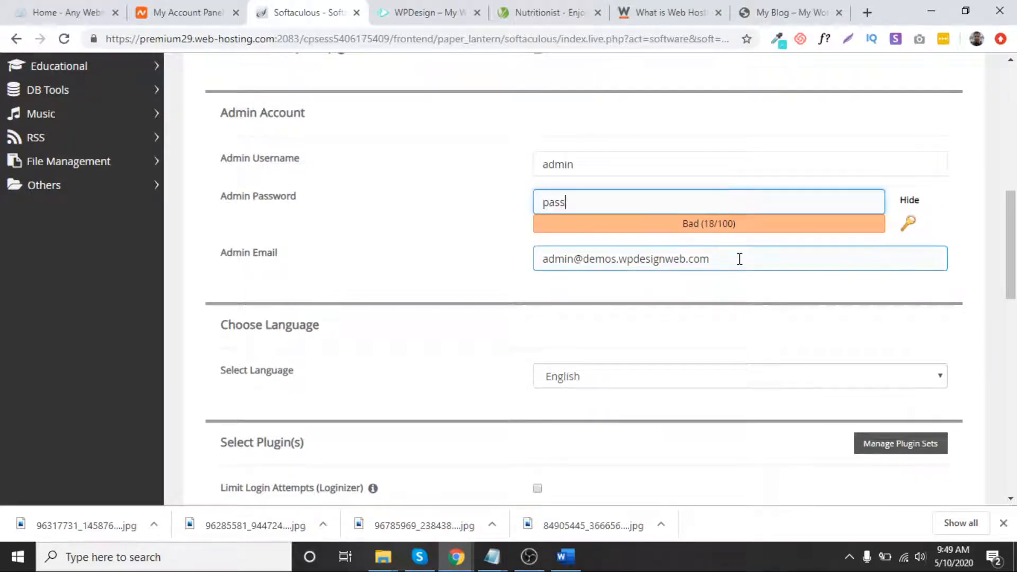
Start the WordPress installation with the preset plugins and default theme, and check the Word outline while it runs.
scroll(669, 265, "down", 7)
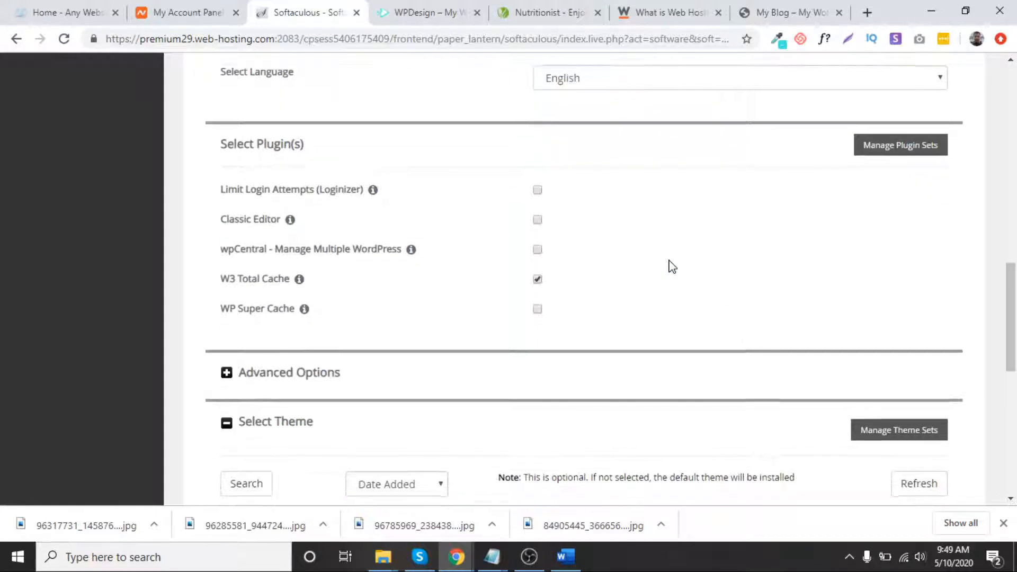
scroll(550, 214, "down", 7)
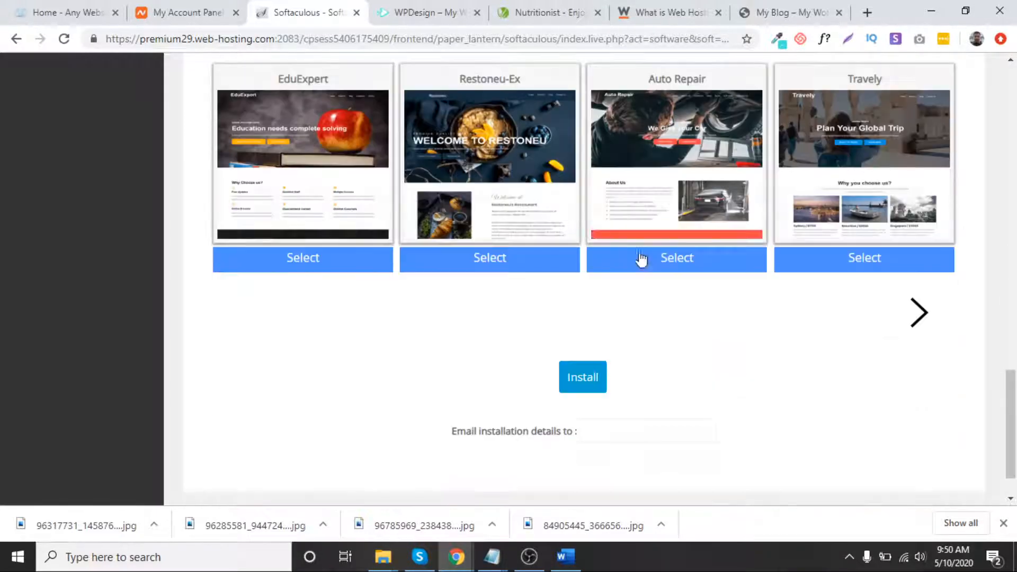
left_click(602, 377)
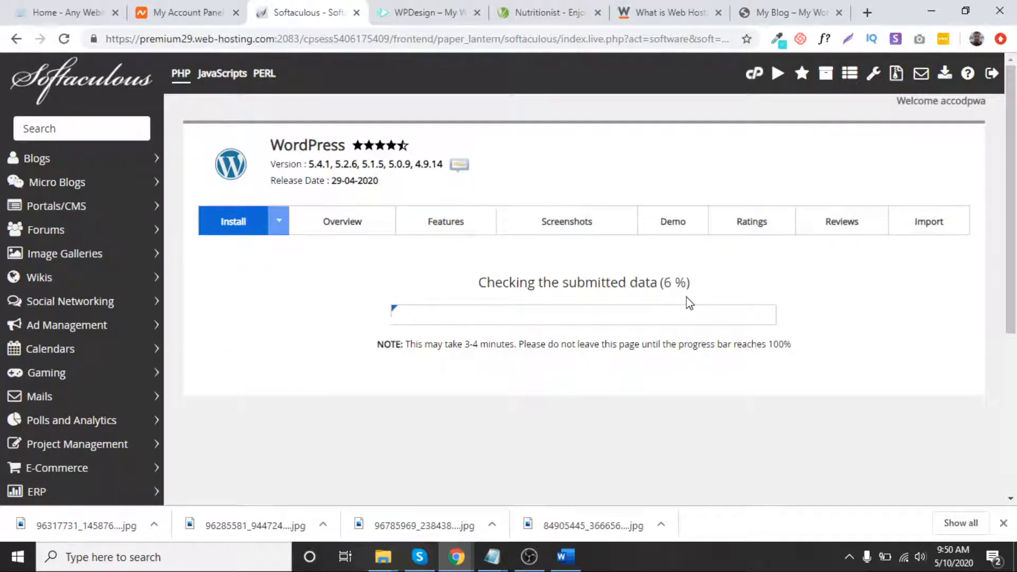
left_click(565, 556)
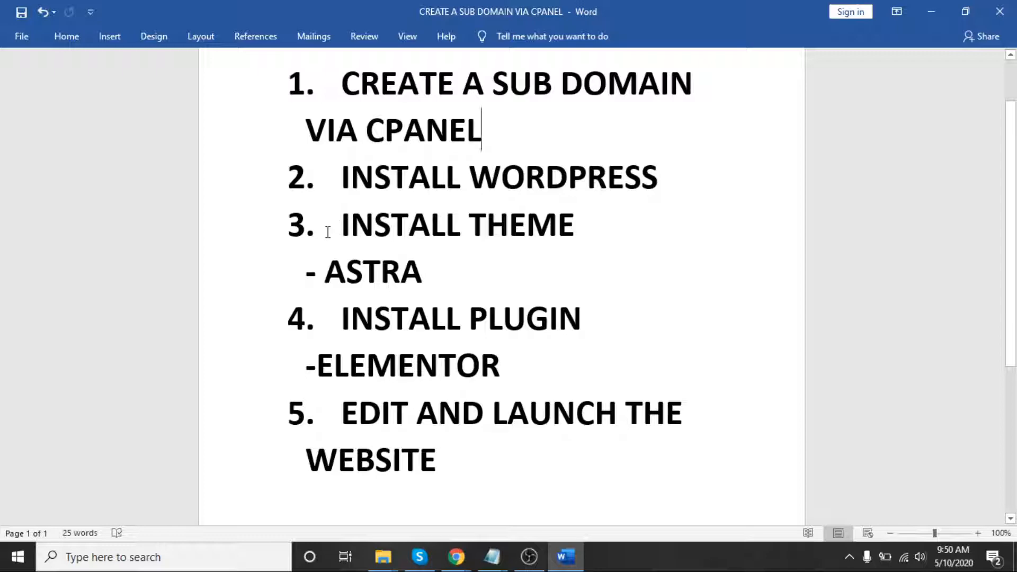
left_click(930, 13)
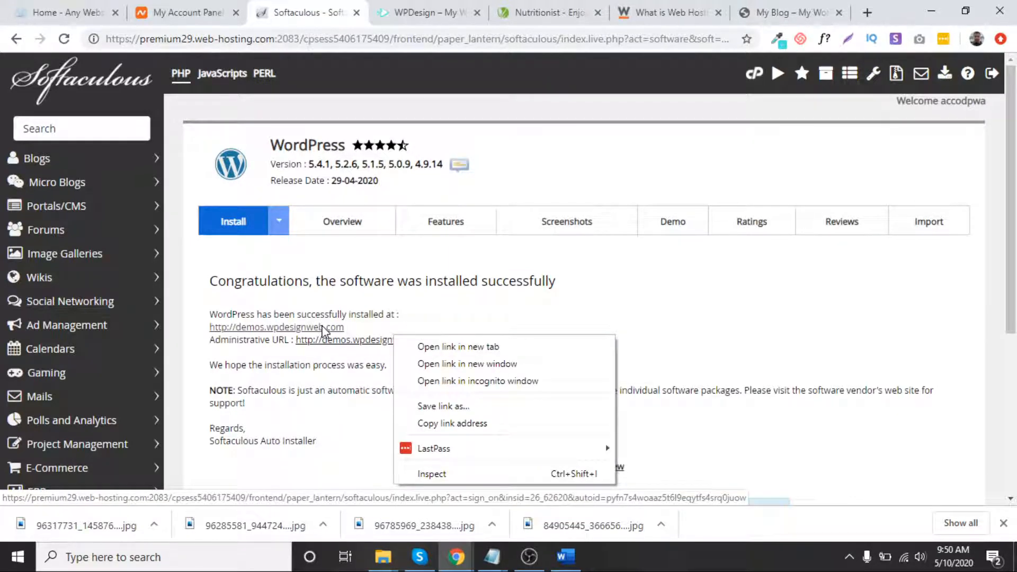
Open the installed site demos.wpdesignweb.com in a new browser tab and view its home page.
right_click(324, 328)
left_click(347, 328)
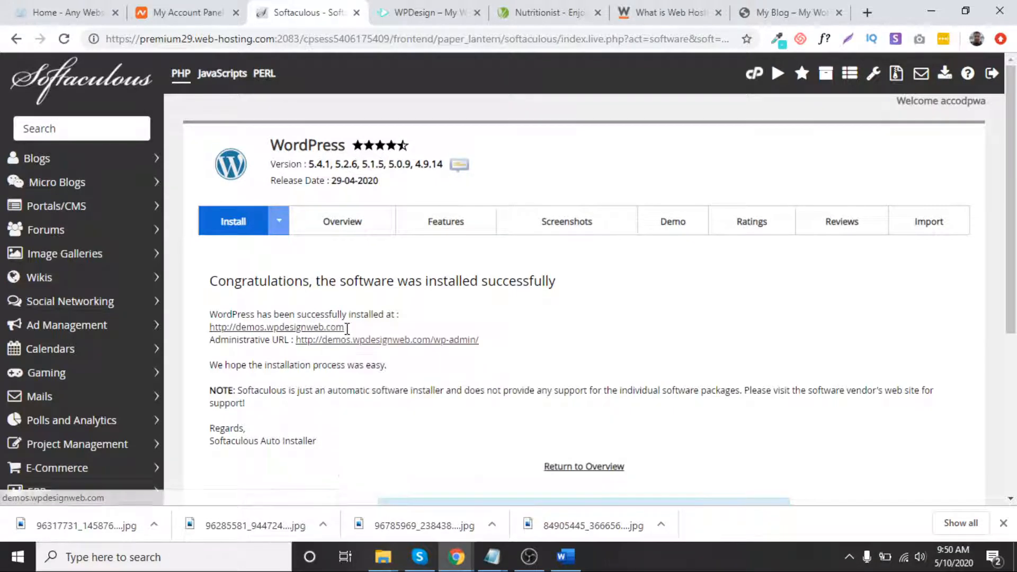
right_click(329, 325)
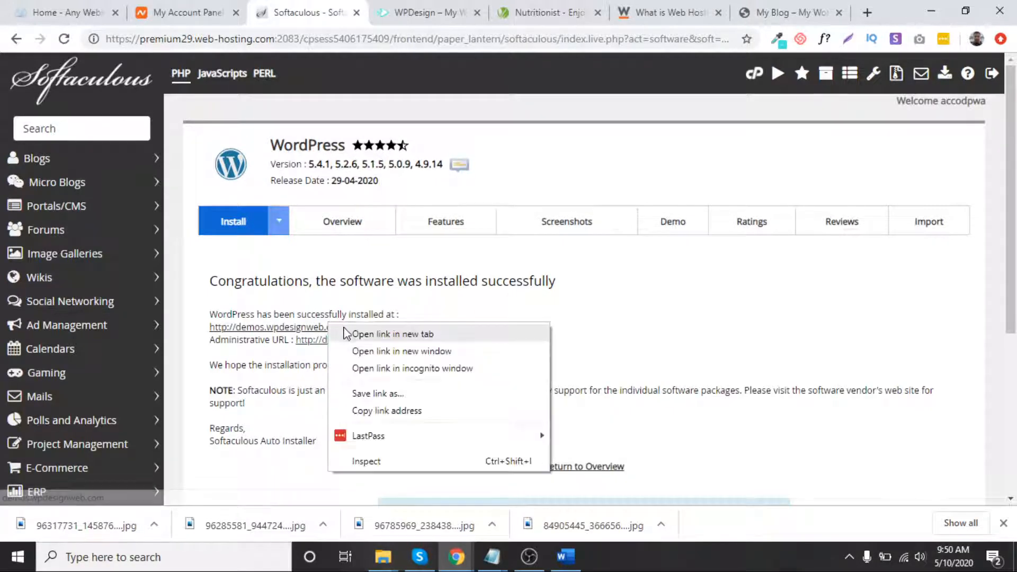
left_click(347, 334)
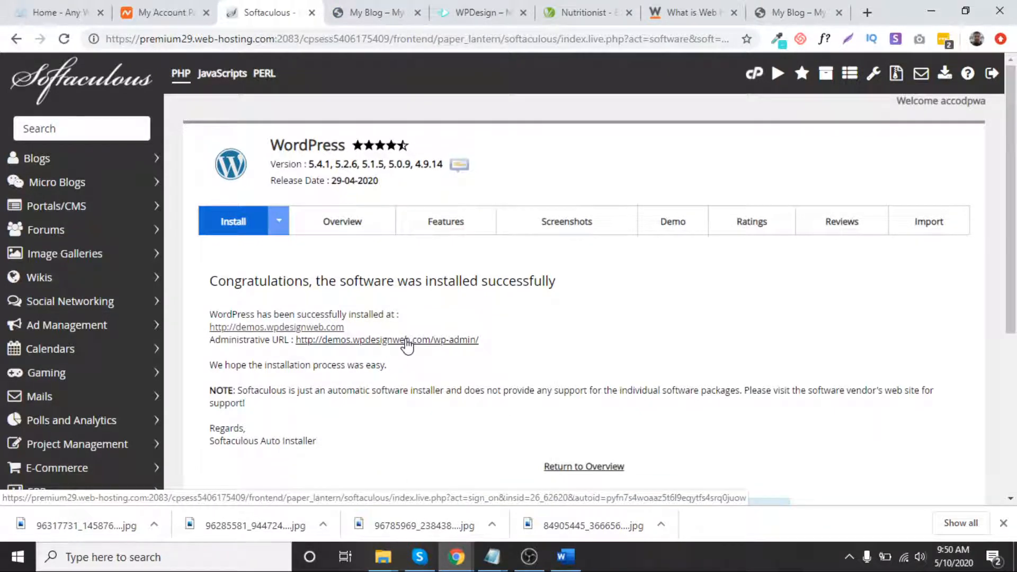
left_click(361, 12)
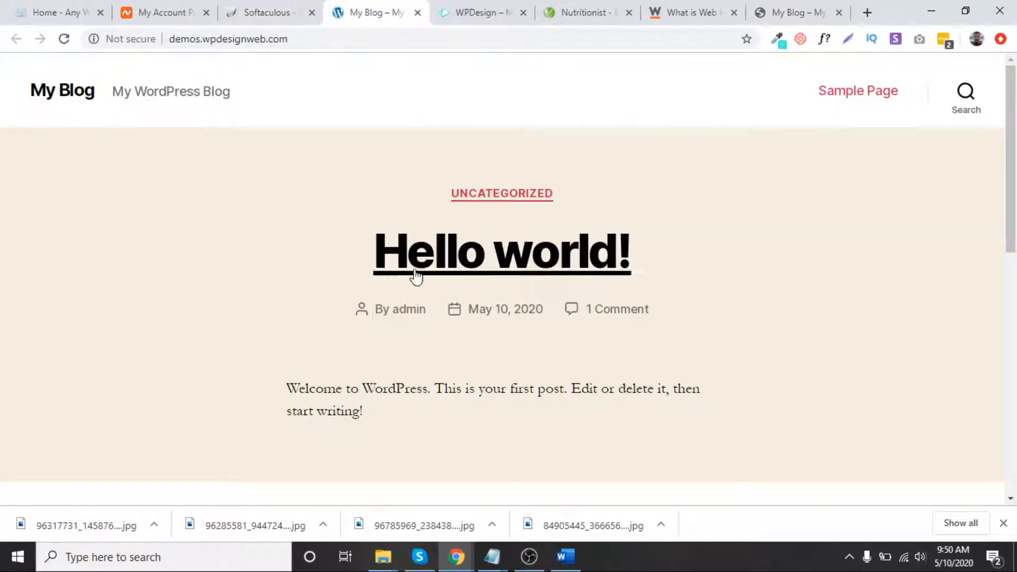
Open the administrative URL of the new installation in another browser tab and show the WordPress dashboard.
left_click(263, 10)
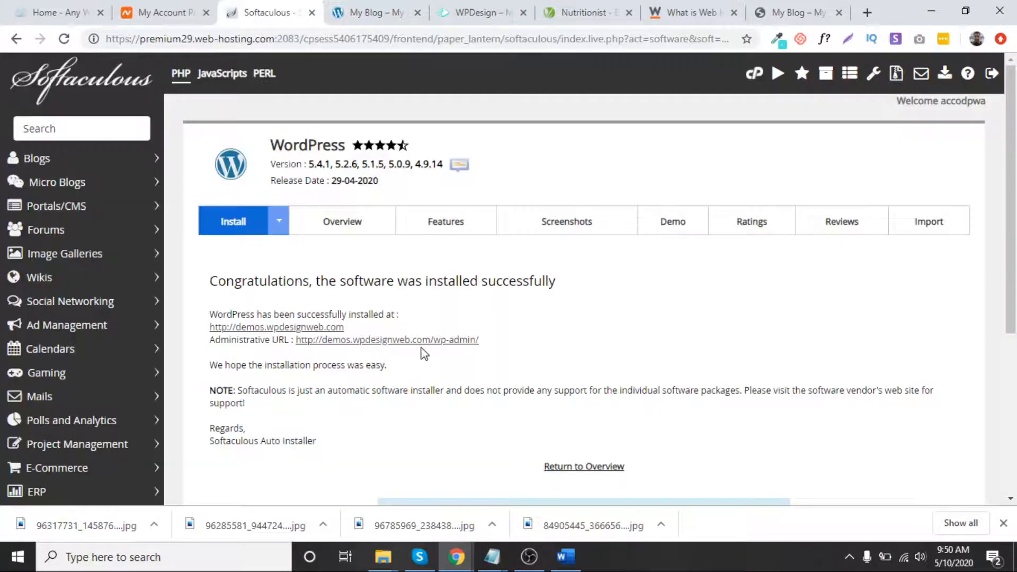
right_click(438, 342)
left_click(444, 352)
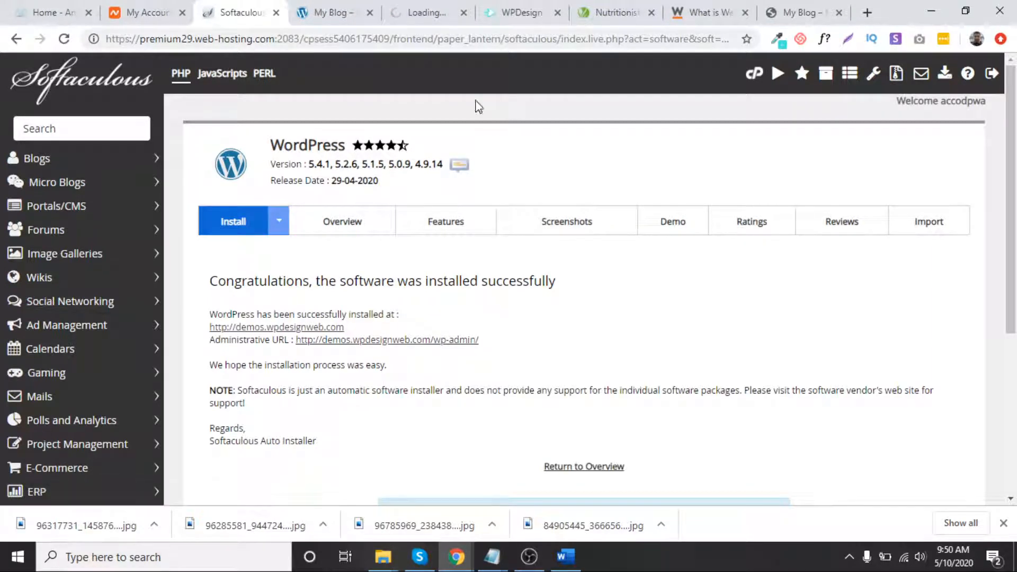
left_click(424, 12)
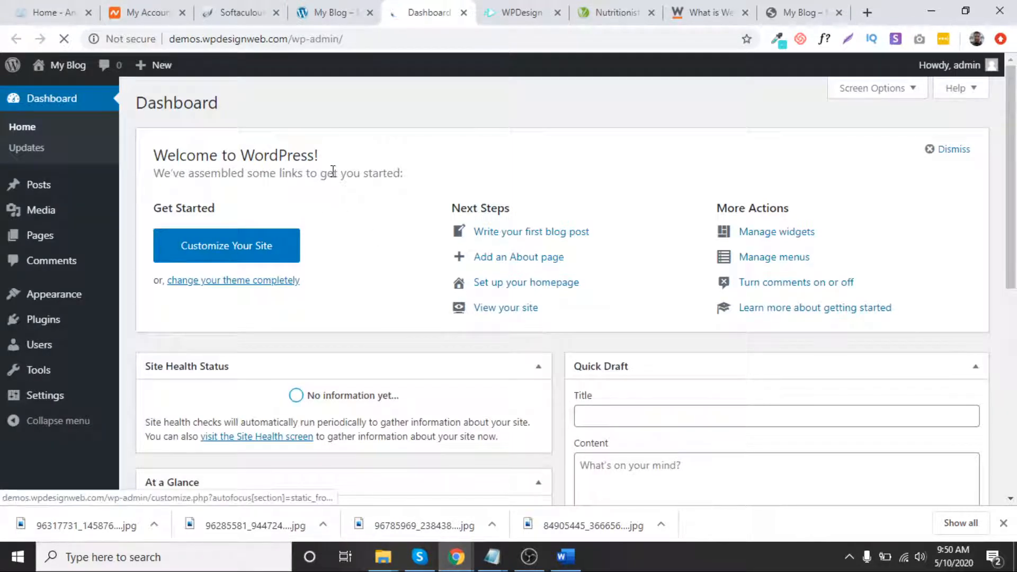
Dismiss the dashboard's welcome panel and collapse the Quick Draft, Events and News, Site Health Status, At a Glance and Activity boxes.
left_click(943, 150)
left_click(975, 139)
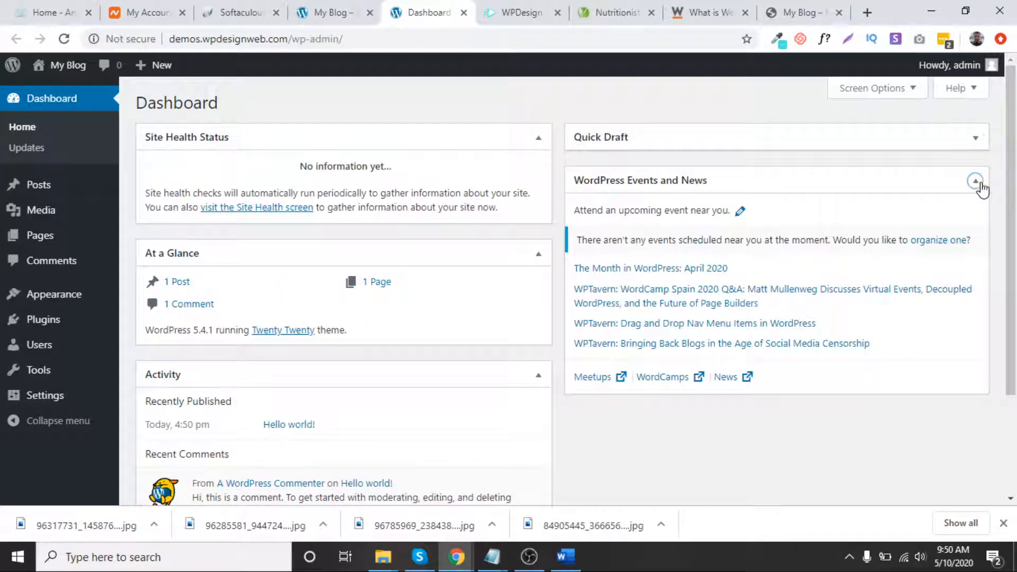
left_click(975, 181)
left_click(538, 137)
left_click(540, 180)
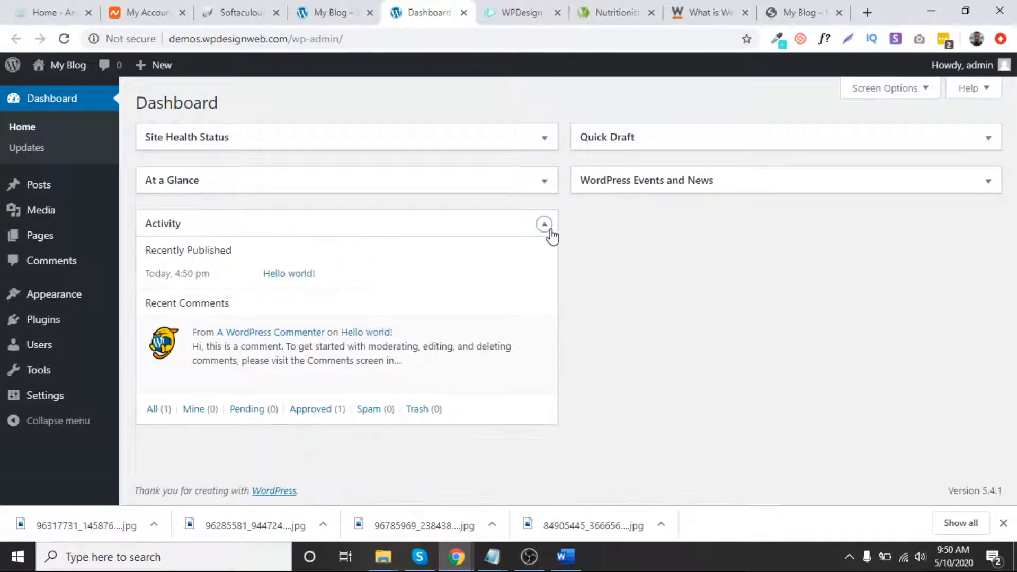
left_click(545, 224)
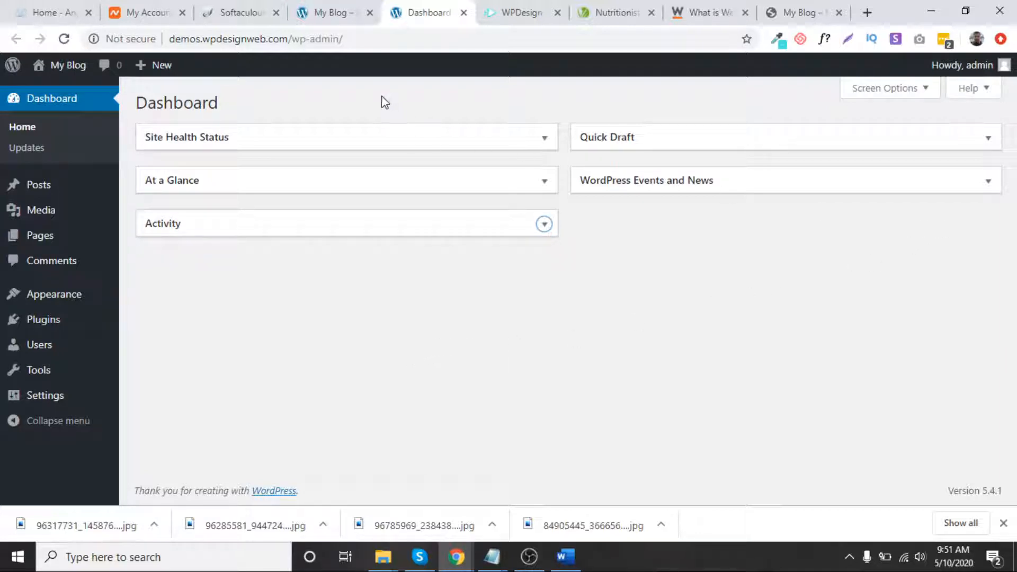
Check the theme installation item in the Word outline and open the WordPress Themes page.
left_click(565, 556)
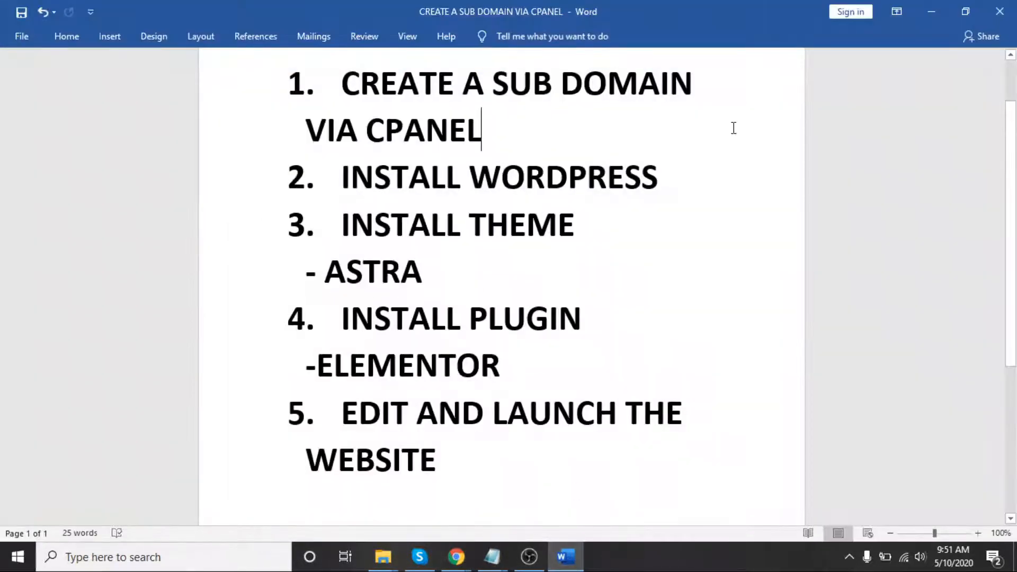
left_click(931, 12)
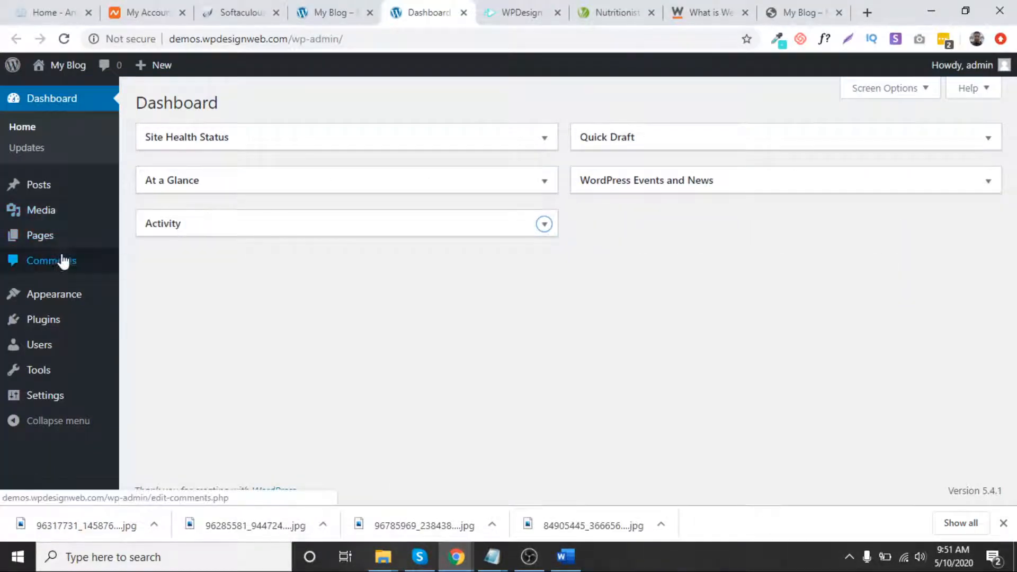
mouse_move(67, 304)
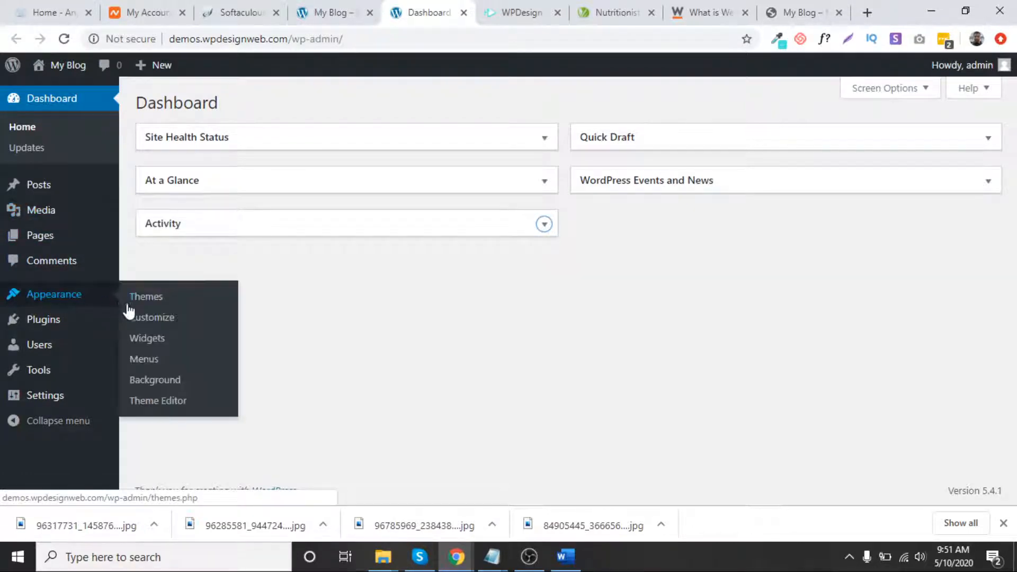
left_click(151, 296)
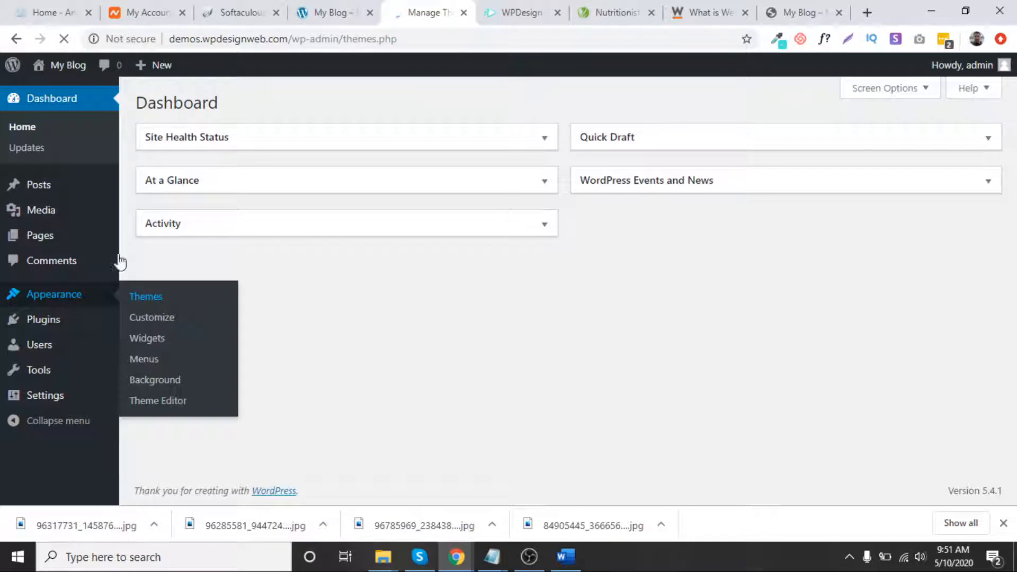
scroll(43, 370, "down", 3)
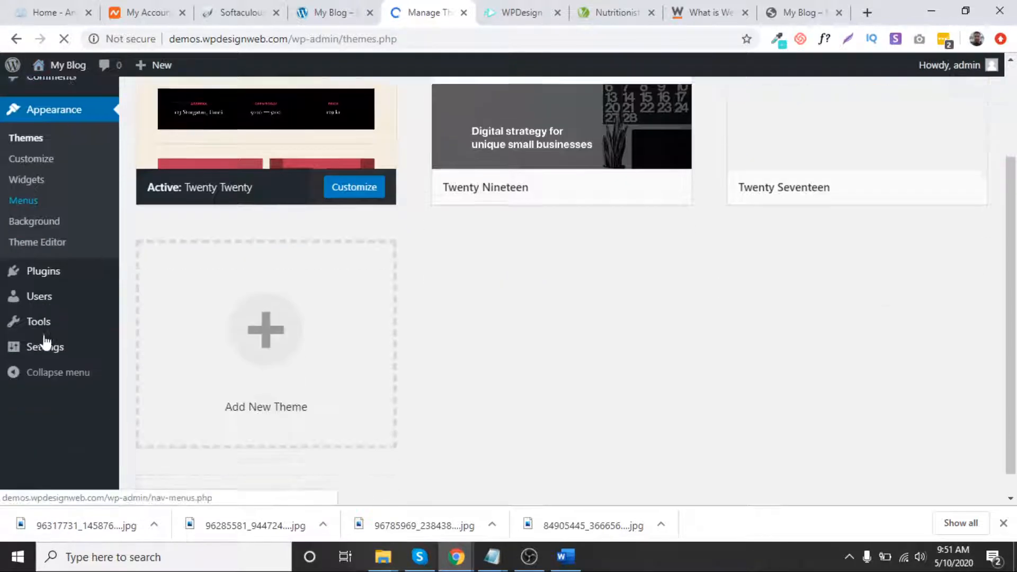
scroll(53, 318, "up", 3)
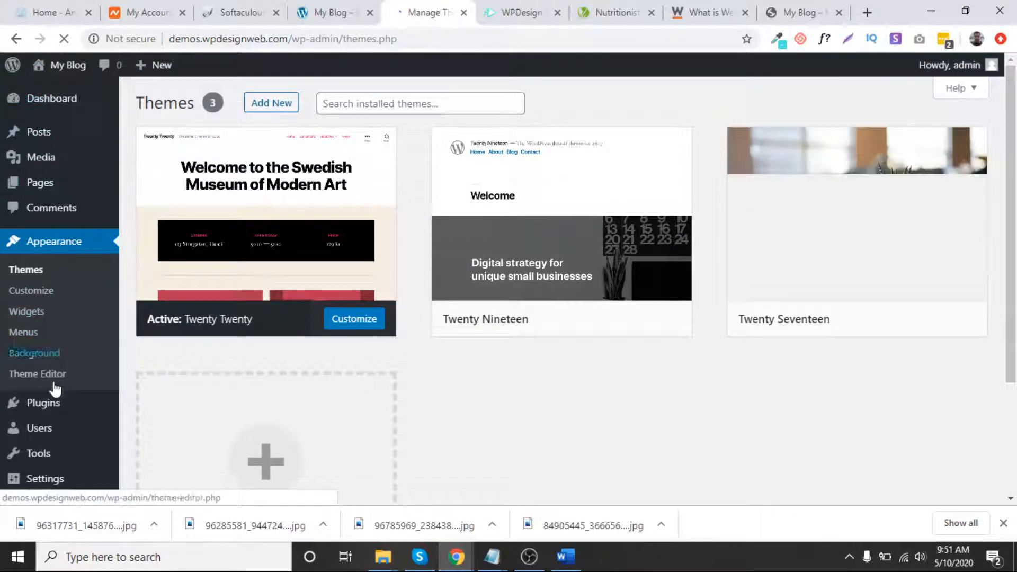
scroll(53, 360, "down", 2)
scroll(63, 264, "up", 2)
mouse_move(90, 136)
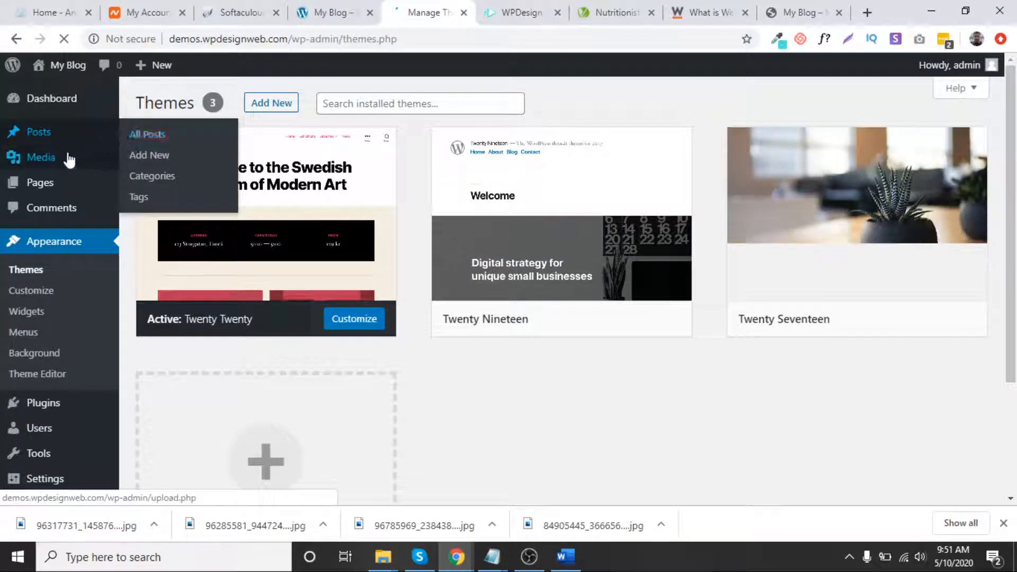
mouse_move(97, 165)
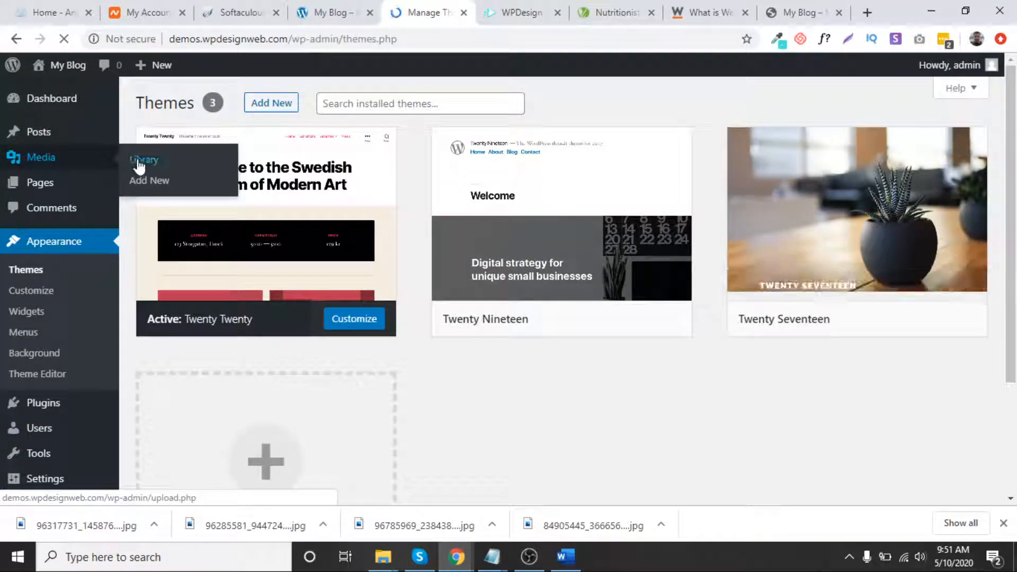
mouse_move(53, 194)
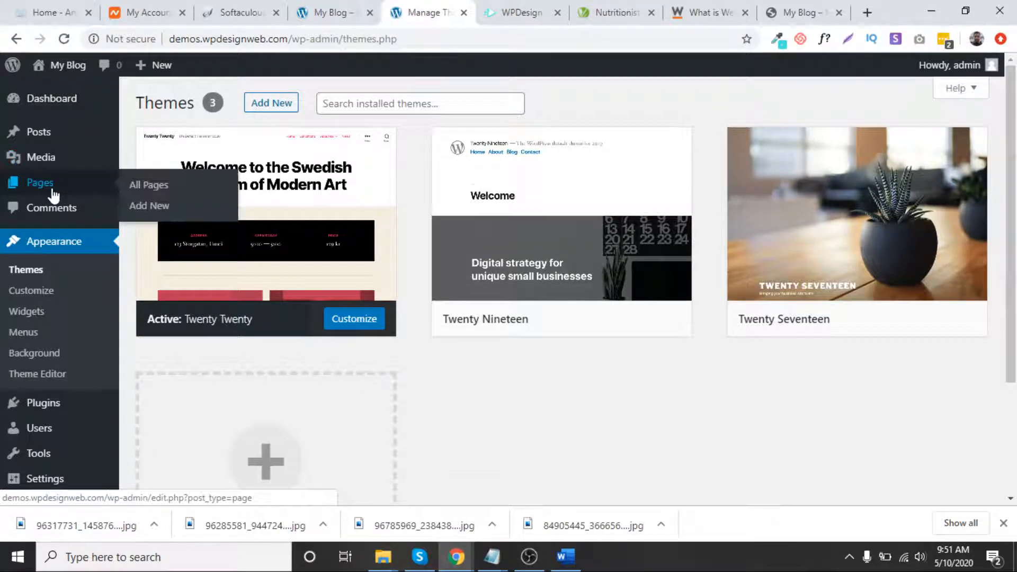
scroll(65, 371, "down", 3)
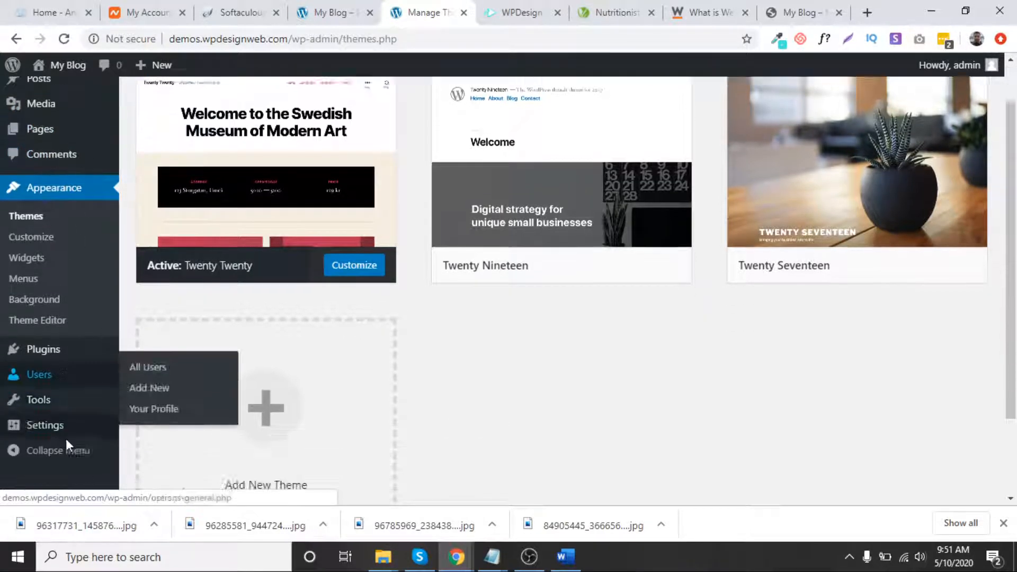
scroll(56, 317, "up", 2)
mouse_move(53, 370)
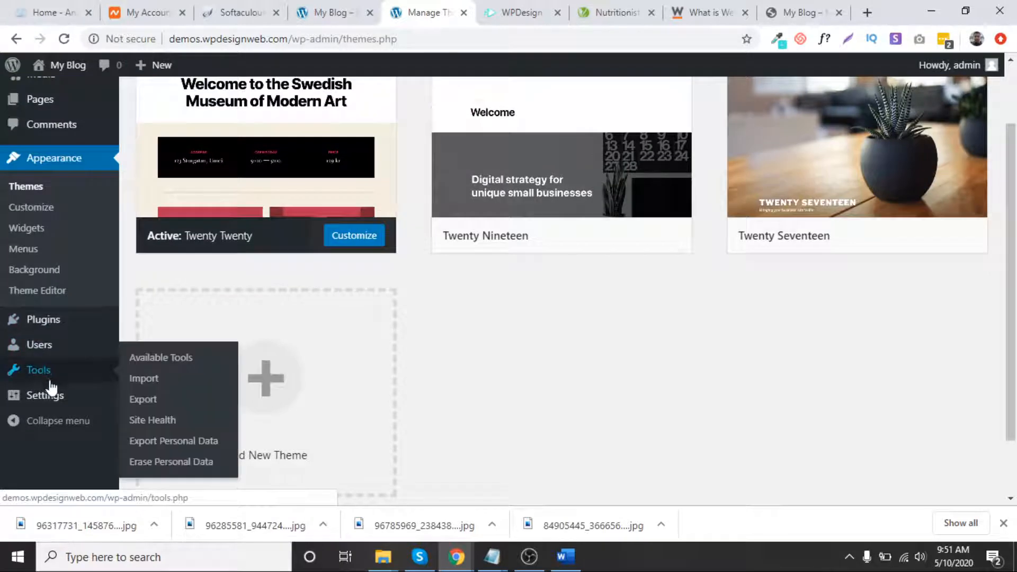
scroll(63, 387, "up", 2)
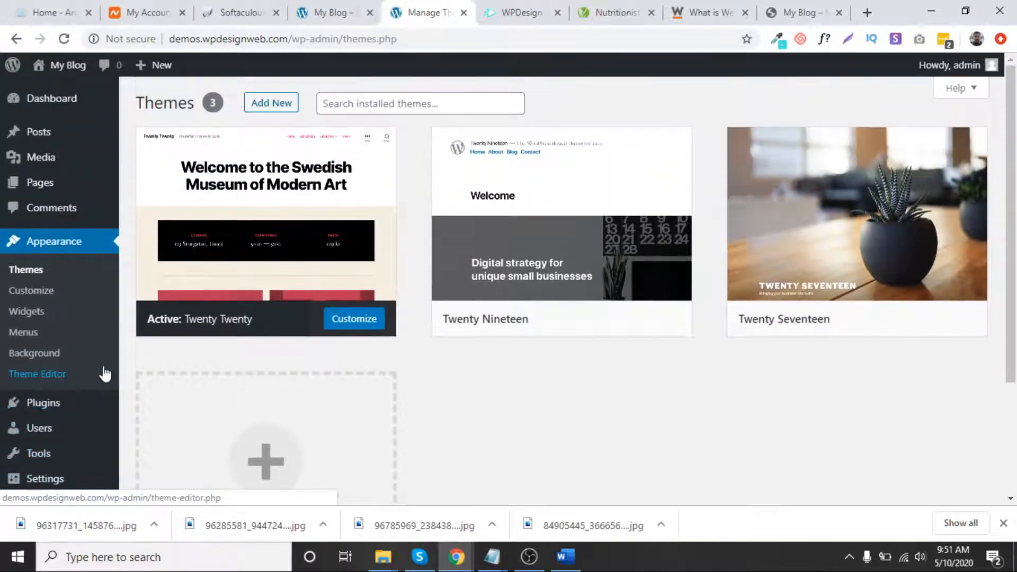
Search the WordPress theme directory for "astra", then install and activate the Astra theme.
left_click(278, 105)
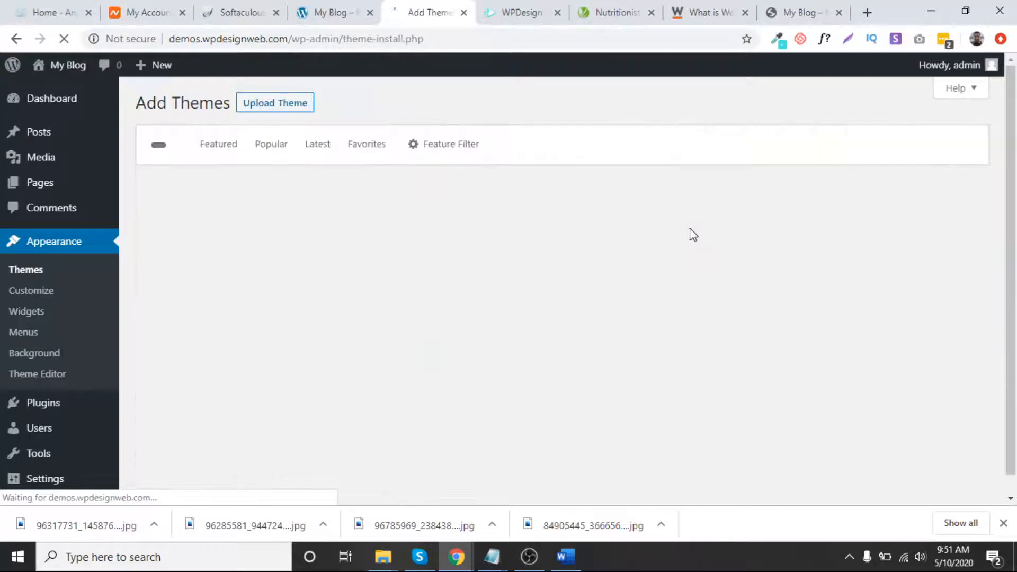
left_click(820, 143)
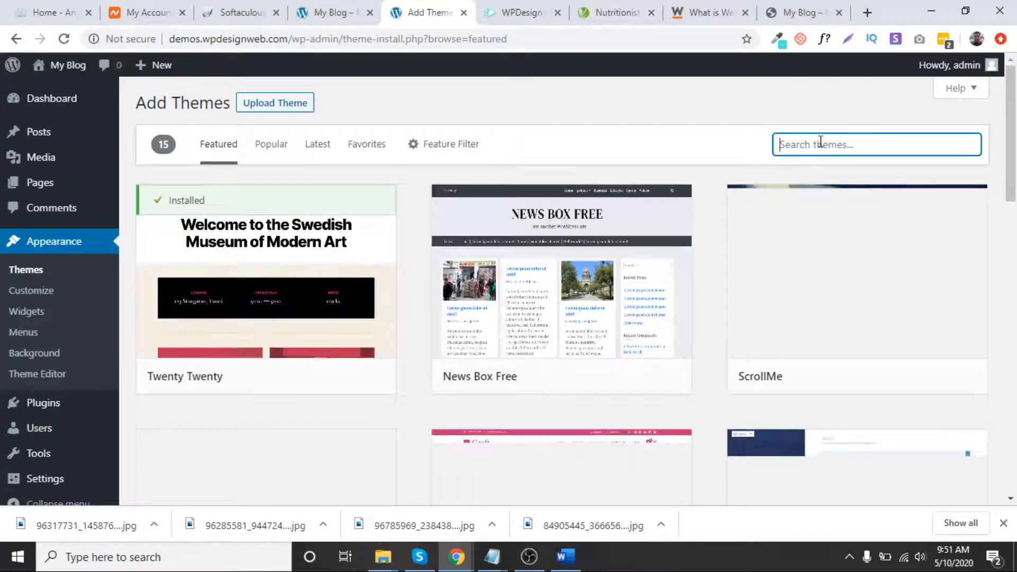
type("astra")
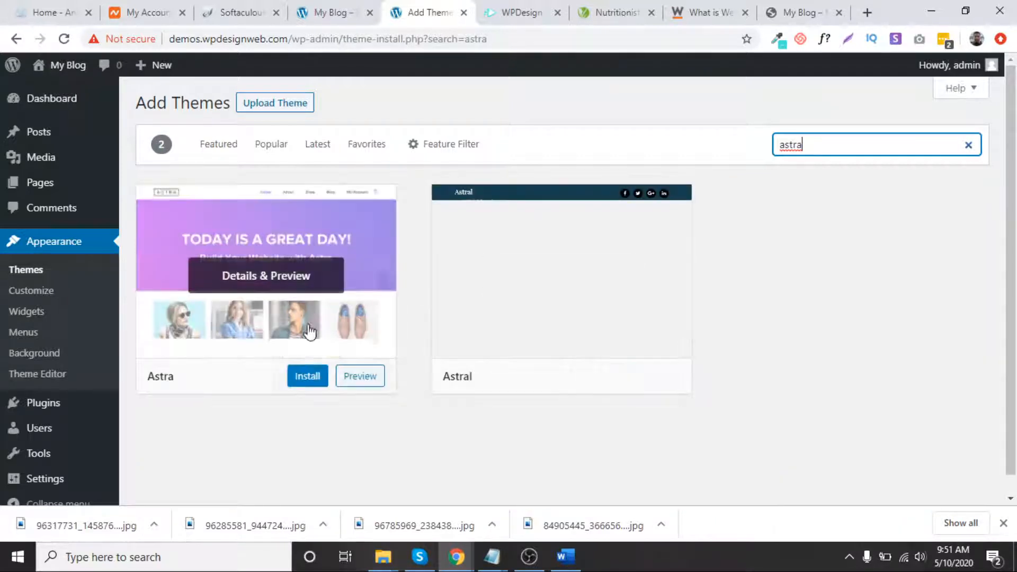
left_click(310, 377)
left_click(308, 376)
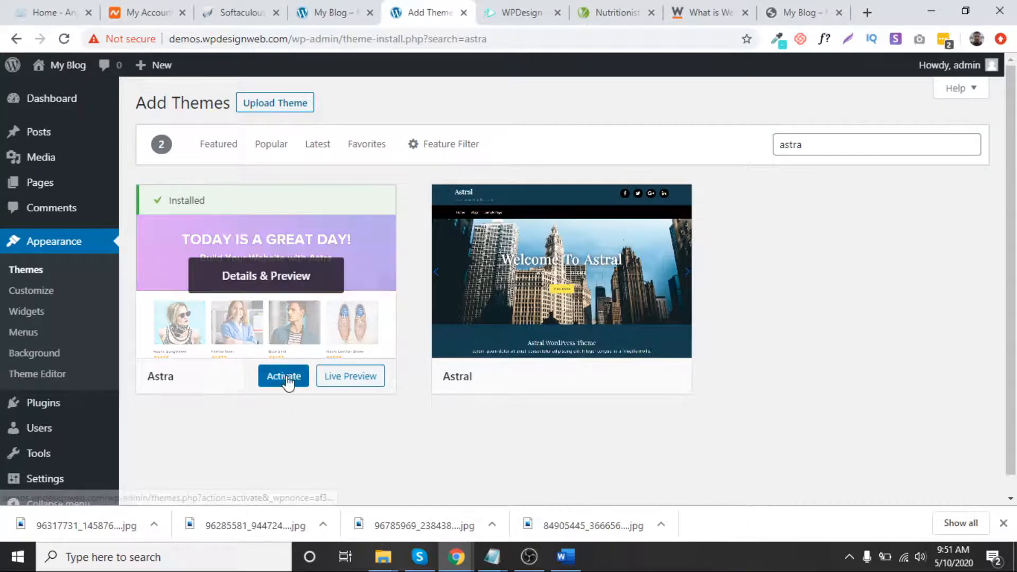
left_click(284, 377)
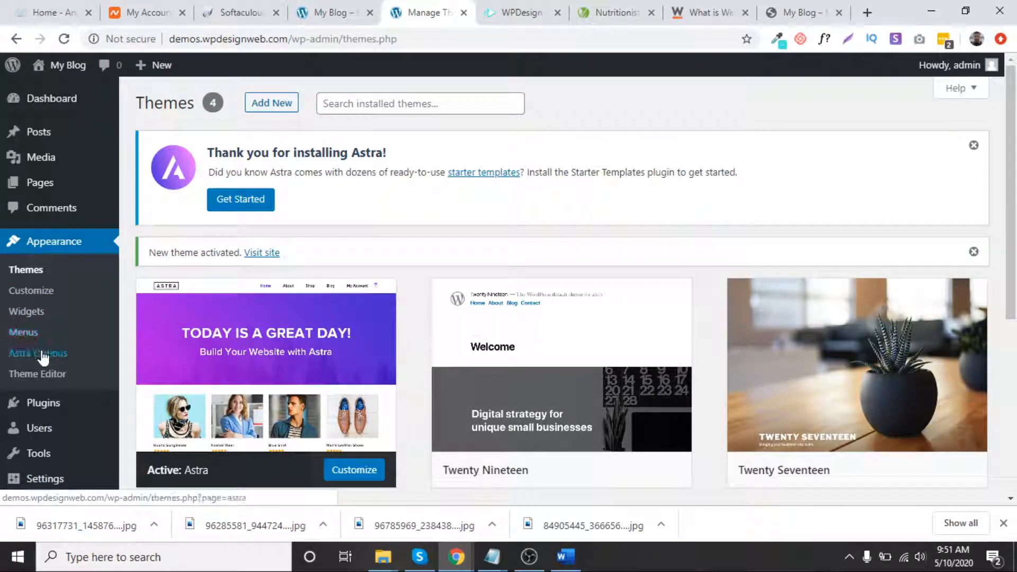
Install the Starter Templates importer plugin from the Astra Options page and select Elementor as the page builder.
left_click(54, 358)
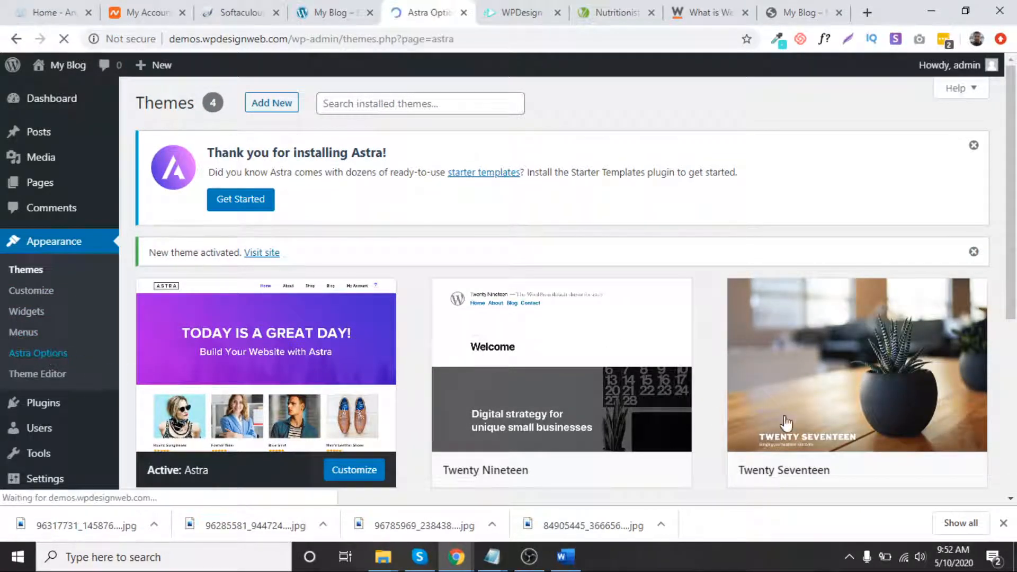
scroll(797, 394, "down", 3)
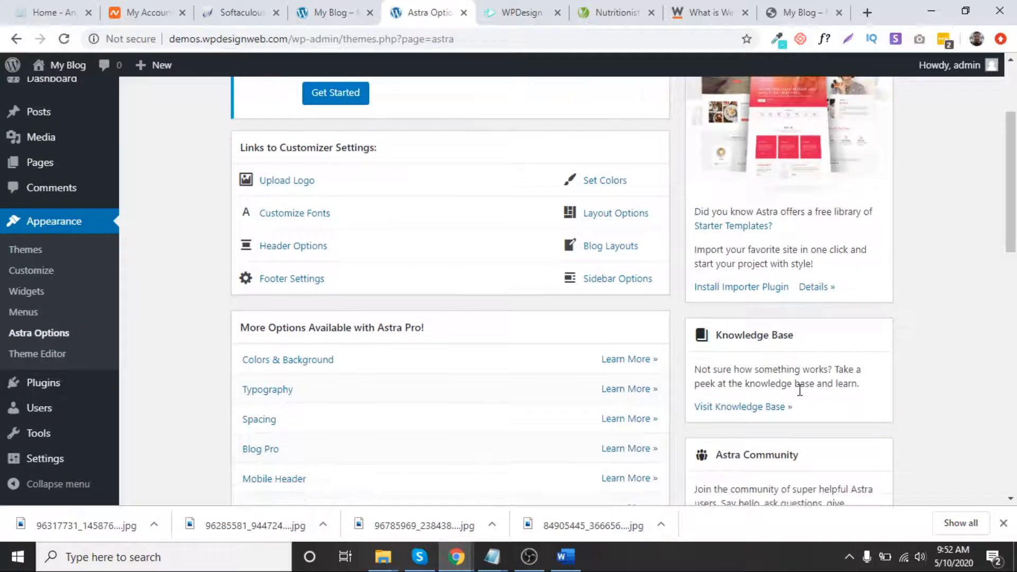
left_click(757, 289)
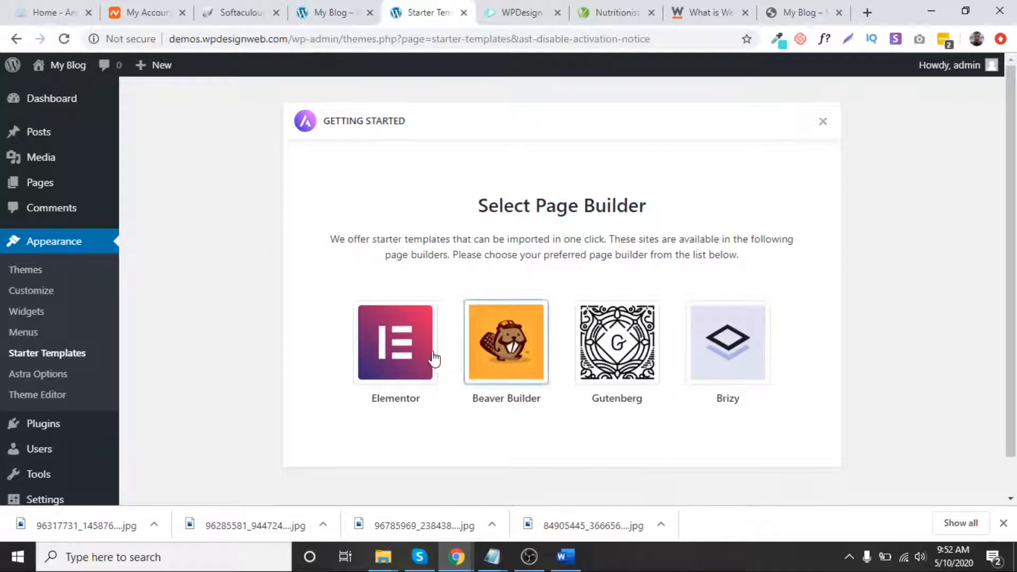
left_click(389, 368)
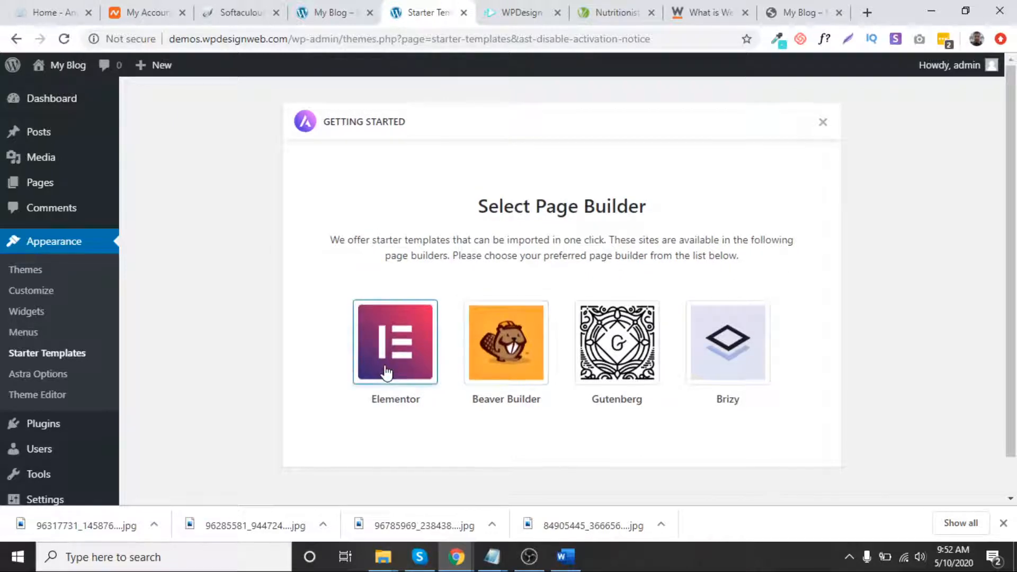
Check the theme and Elementor plugin installation items in the Word outline, then return to the starter templates in the browser.
left_click(568, 561)
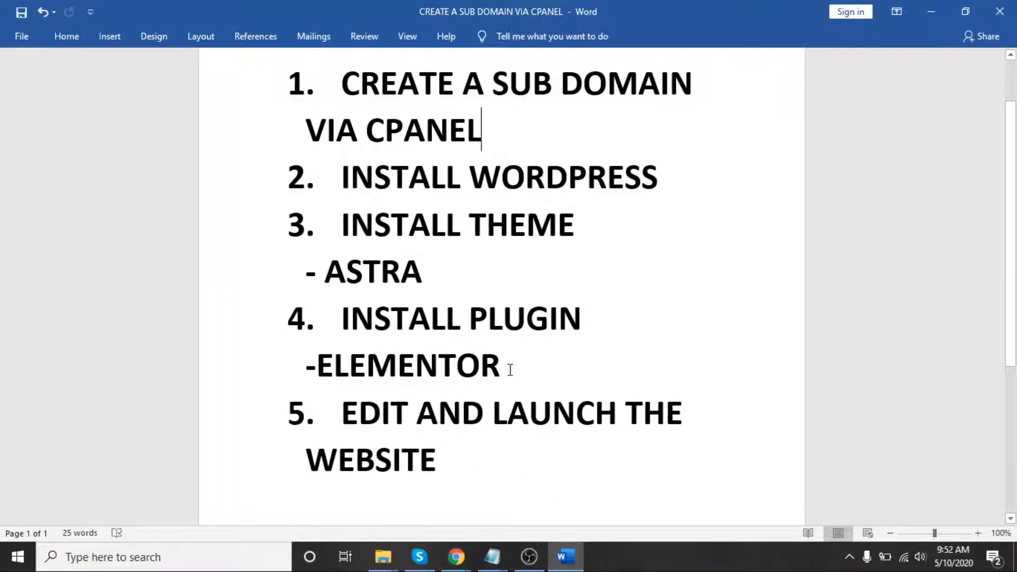
left_click_drag(510, 369, 342, 318)
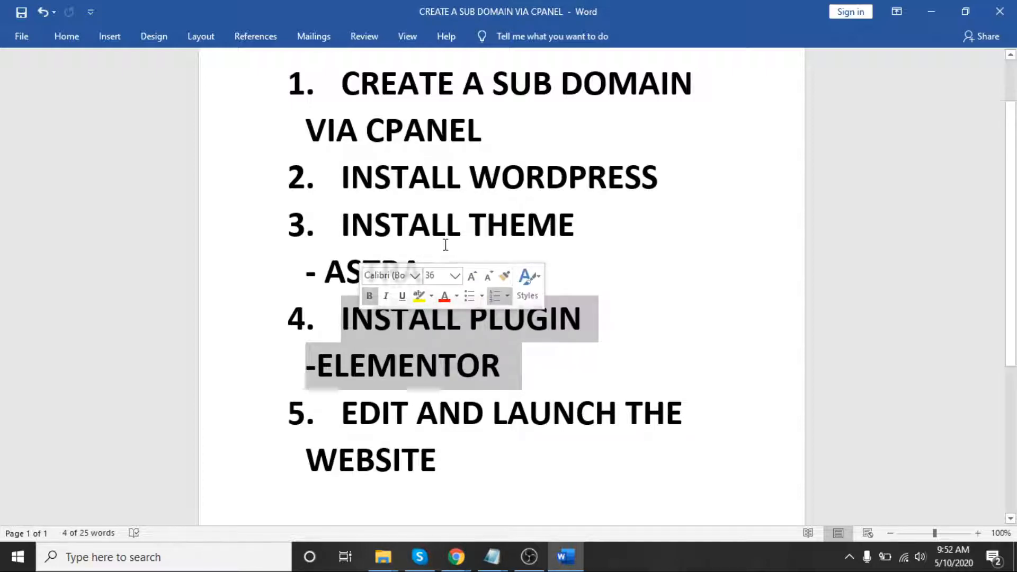
left_click_drag(468, 225, 341, 225)
left_click(512, 378)
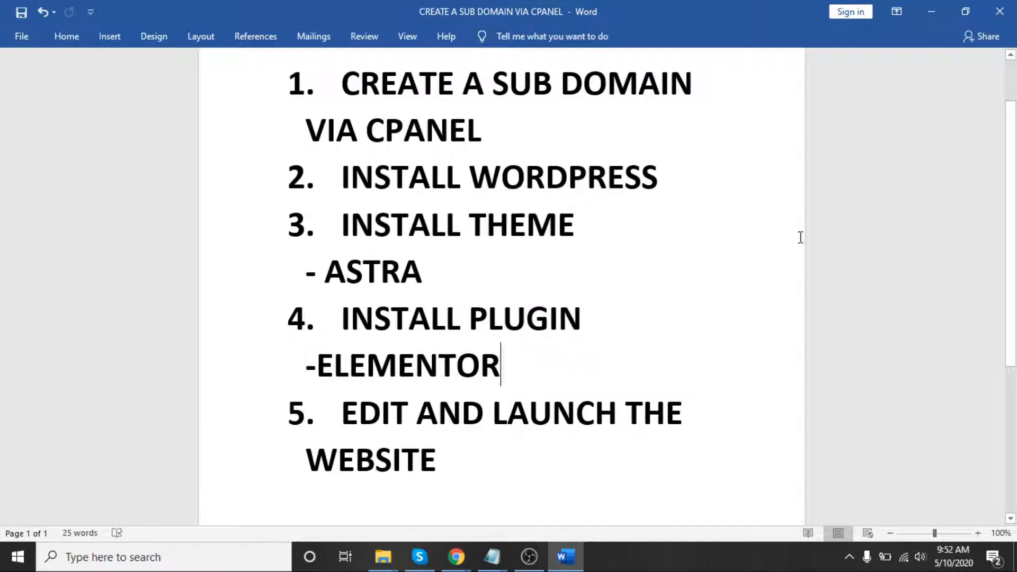
left_click(942, 11)
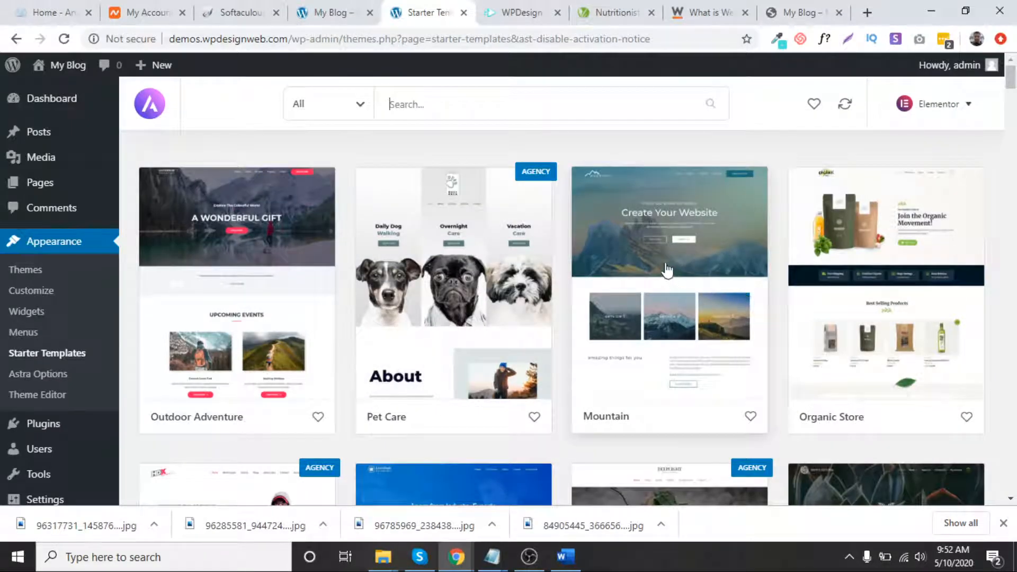
View the nutritionist-02 demo site in its browser tab and return to the Starter Templates page.
left_click(609, 12)
scroll(646, 173, "down", 3)
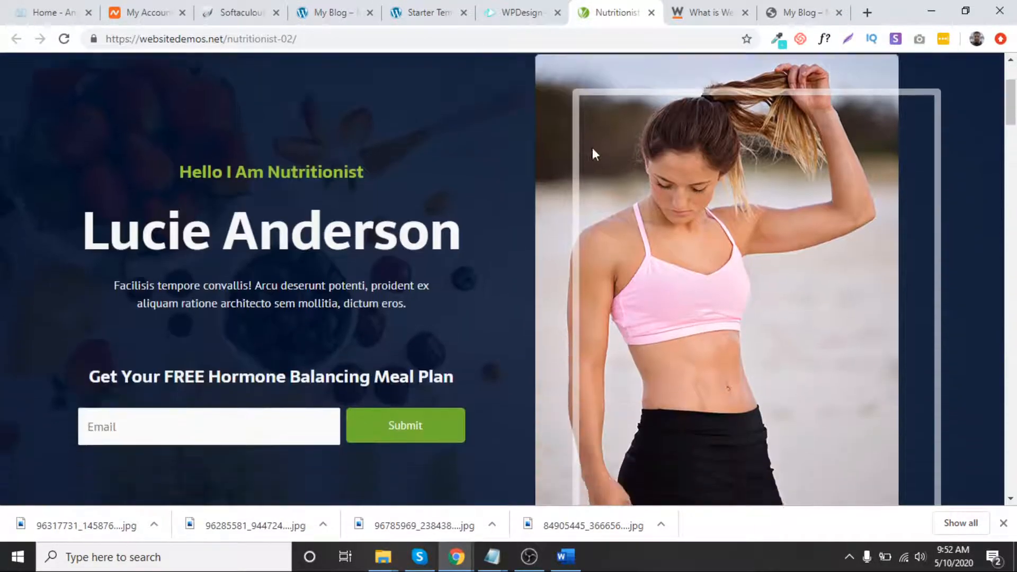
scroll(592, 154, "up", 3)
left_click(429, 19)
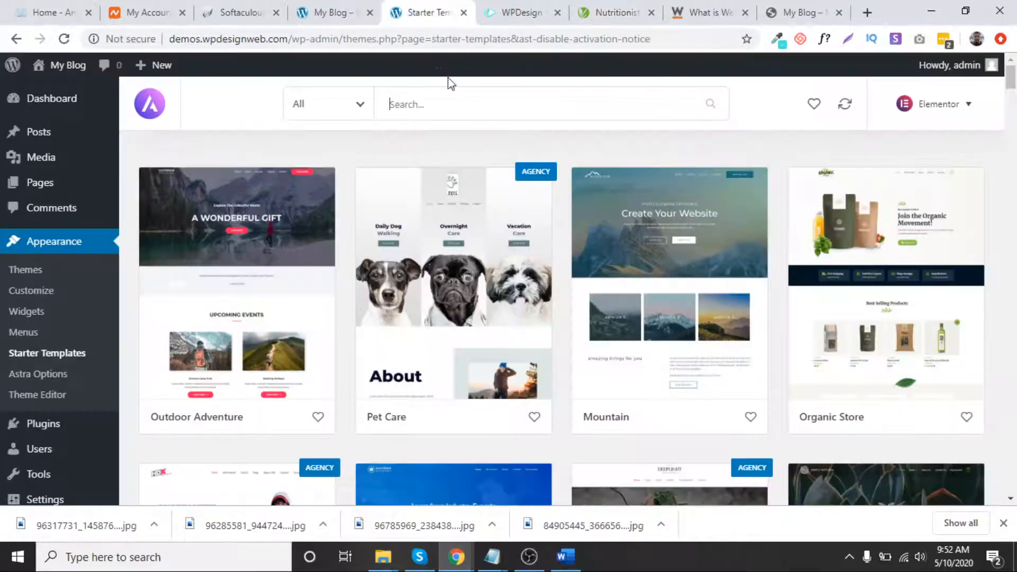
Filter the starter templates to free ones and open the Nutritionist template.
left_click(356, 114)
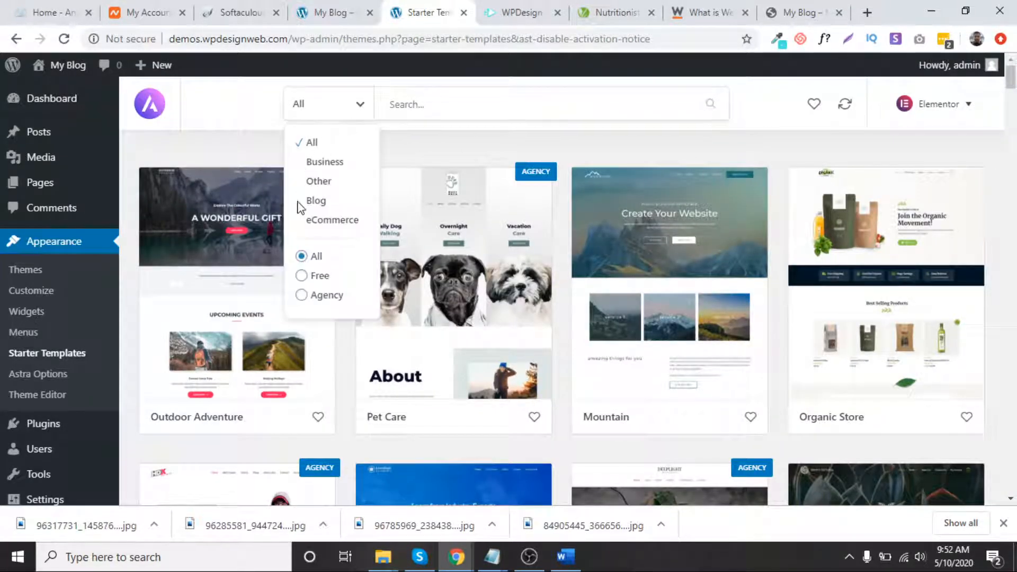
left_click(303, 278)
scroll(518, 245, "down", 5)
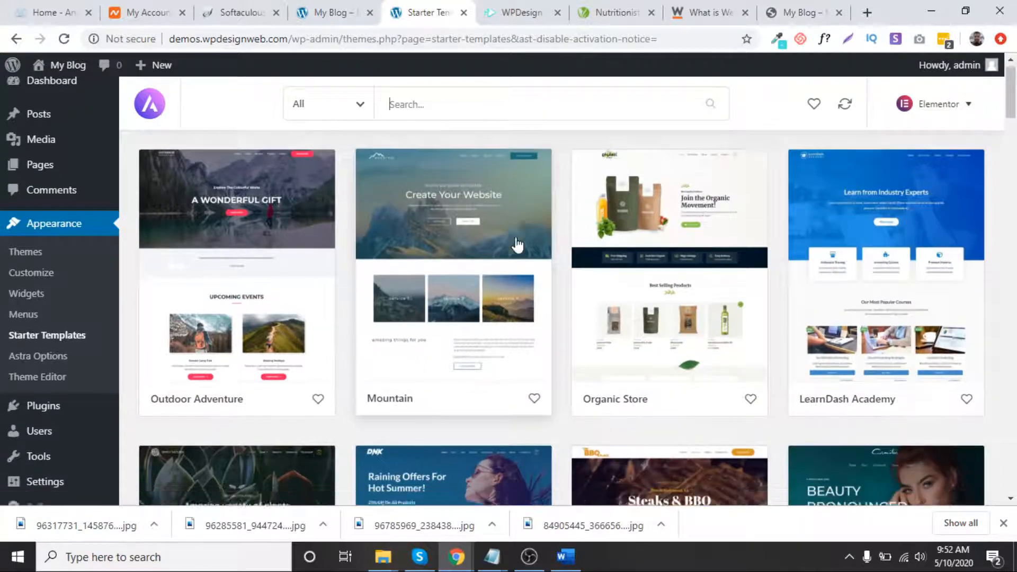
scroll(517, 246, "down", 7)
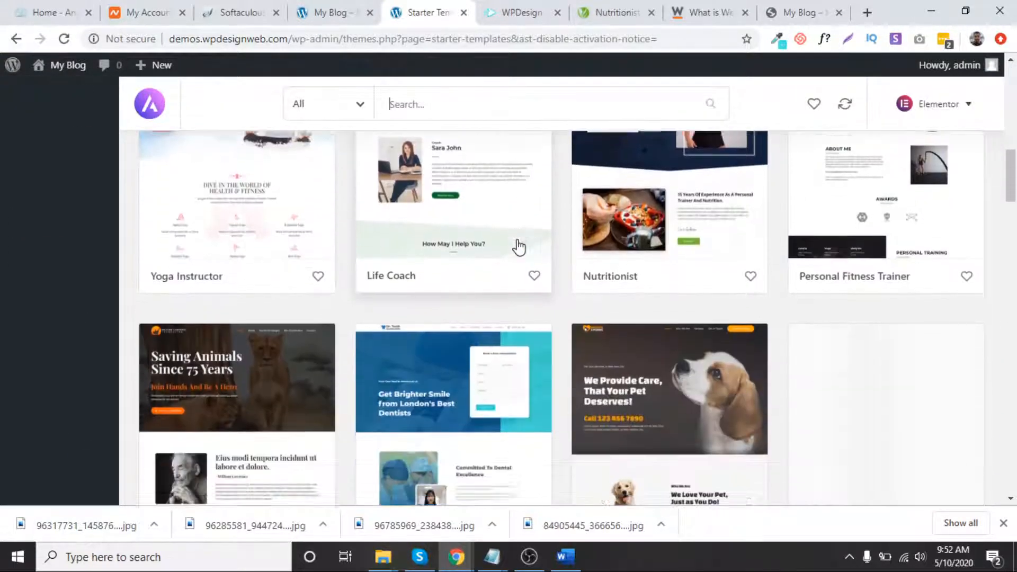
scroll(714, 261, "up", 3)
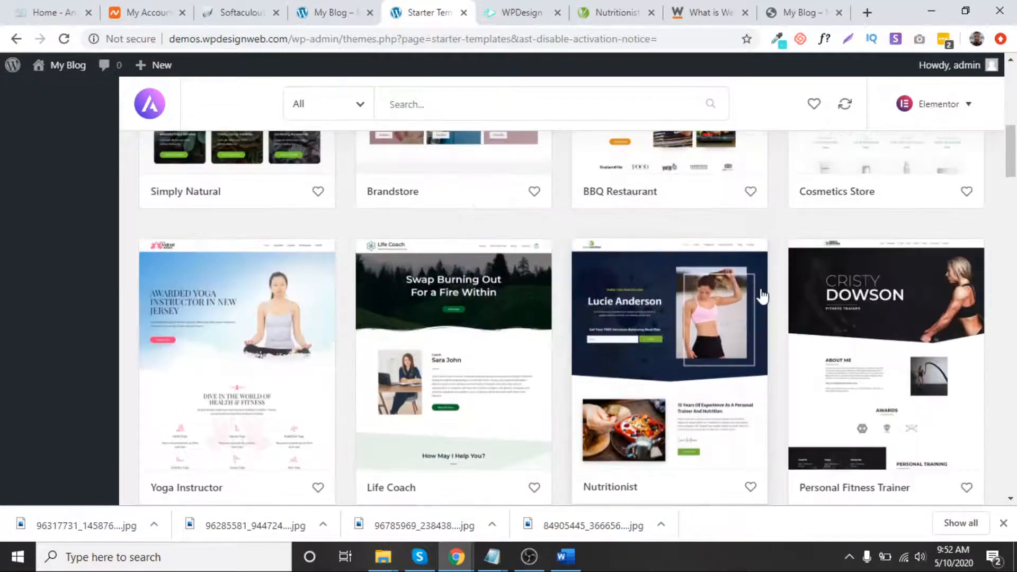
left_click(697, 357)
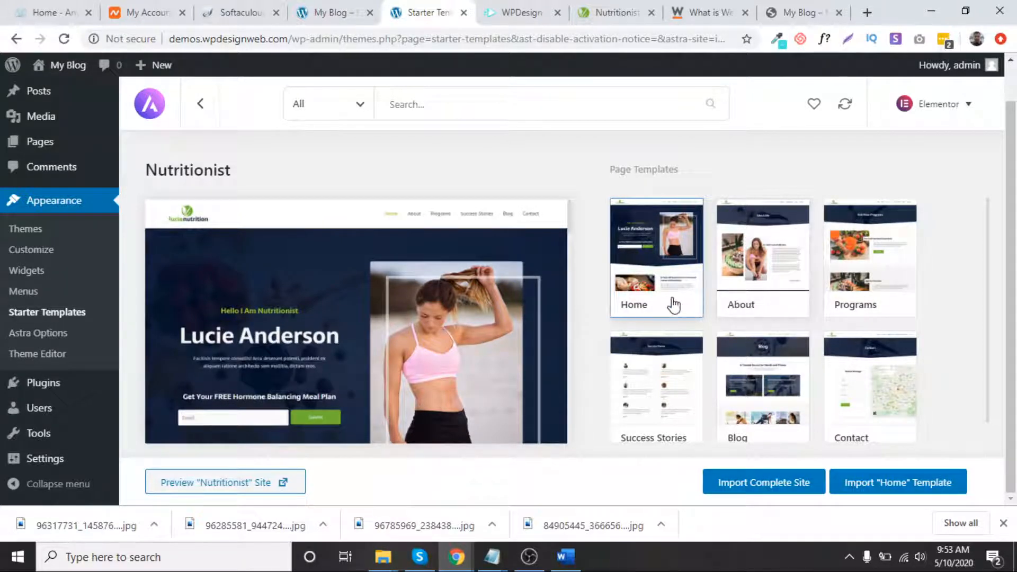
Import the complete Nutritionist site with its customizer settings, widgets, required plugins and content.
scroll(688, 424, "down", 1)
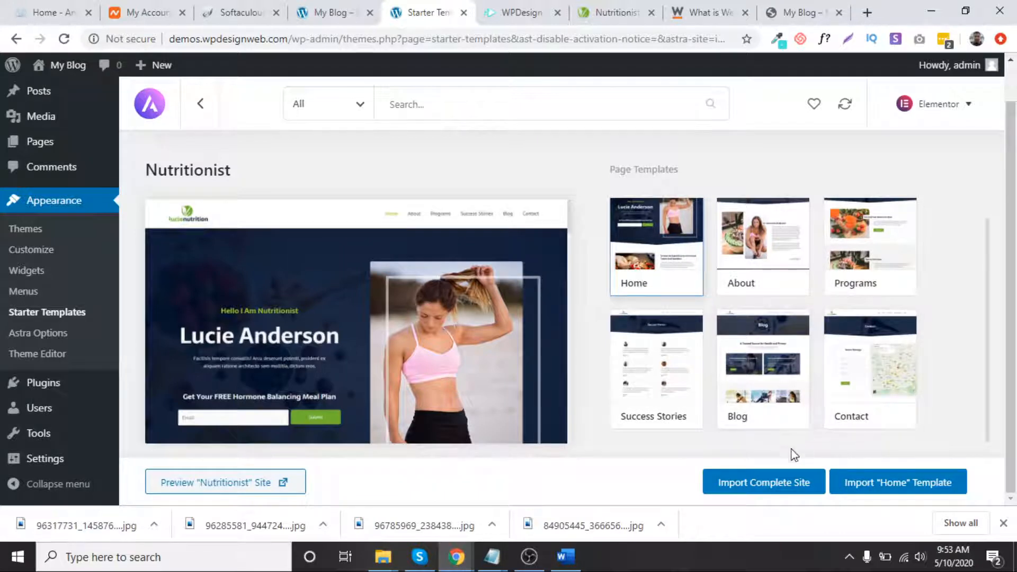
left_click(782, 487)
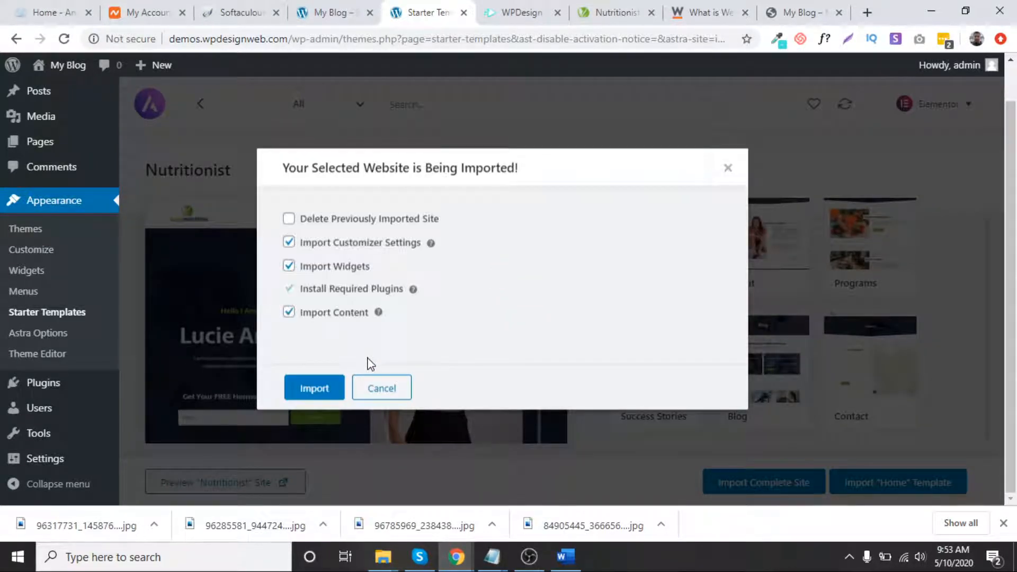
left_click(313, 386)
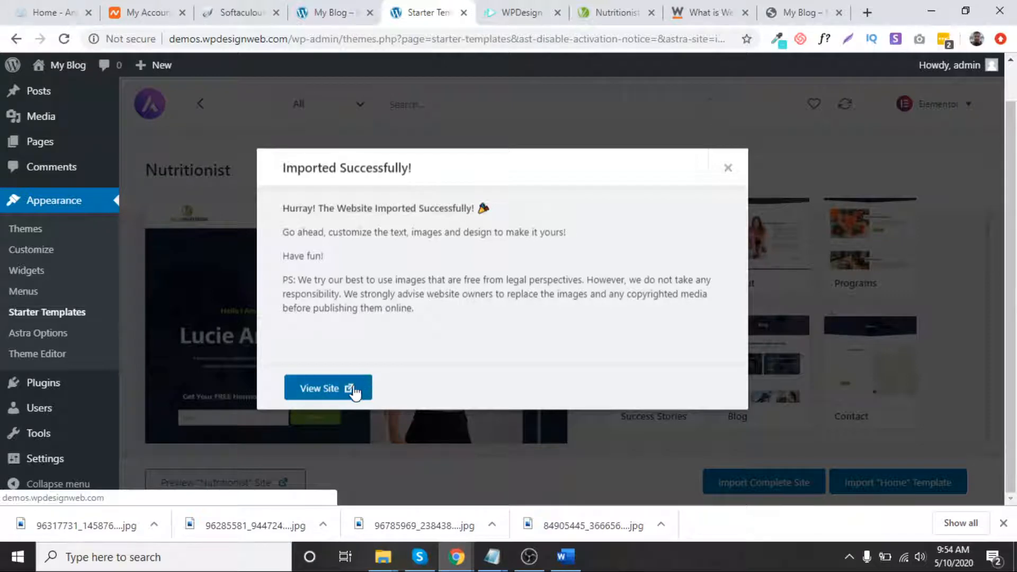
Open the imported site and examine its home page from the header down to the footer.
left_click(345, 390)
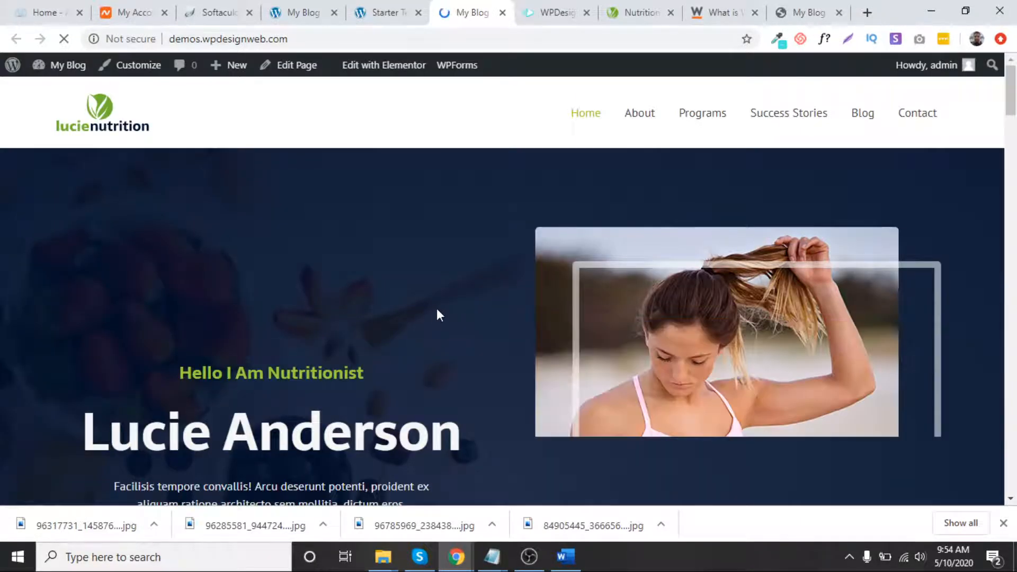
scroll(440, 310, "down", 7)
scroll(443, 308, "up", 7)
scroll(446, 309, "down", 7)
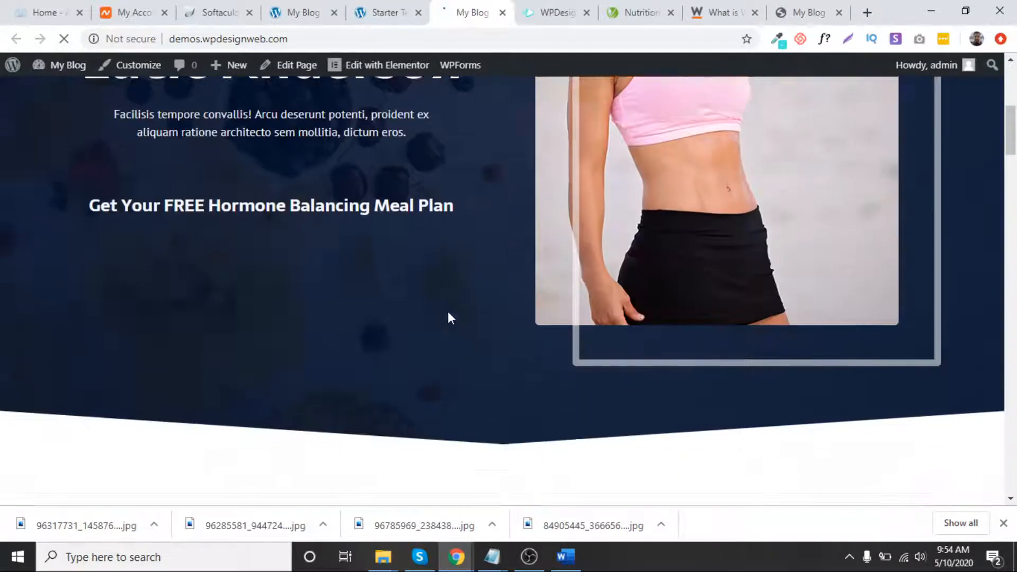
scroll(449, 313, "down", 20)
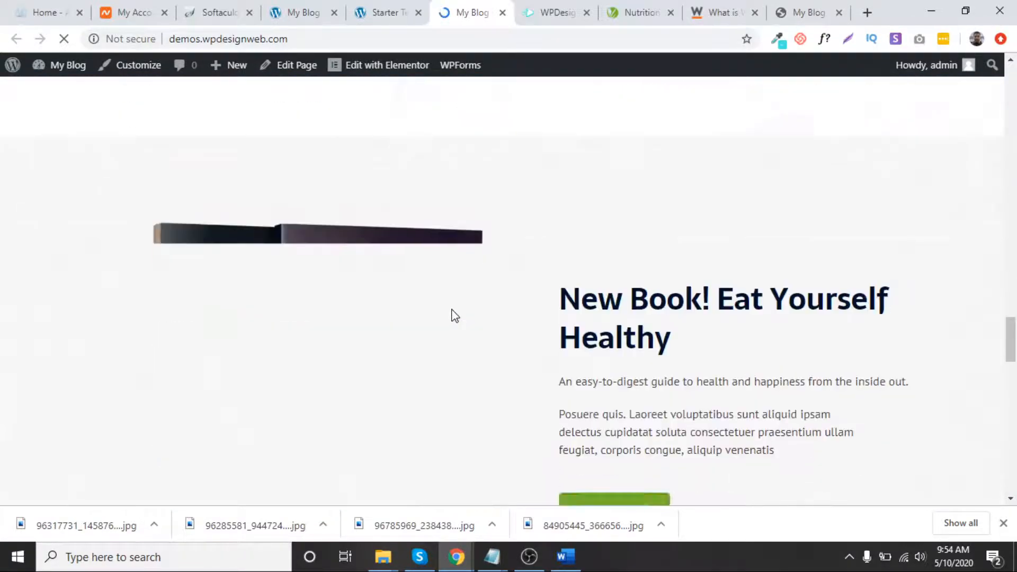
scroll(452, 310, "down", 20)
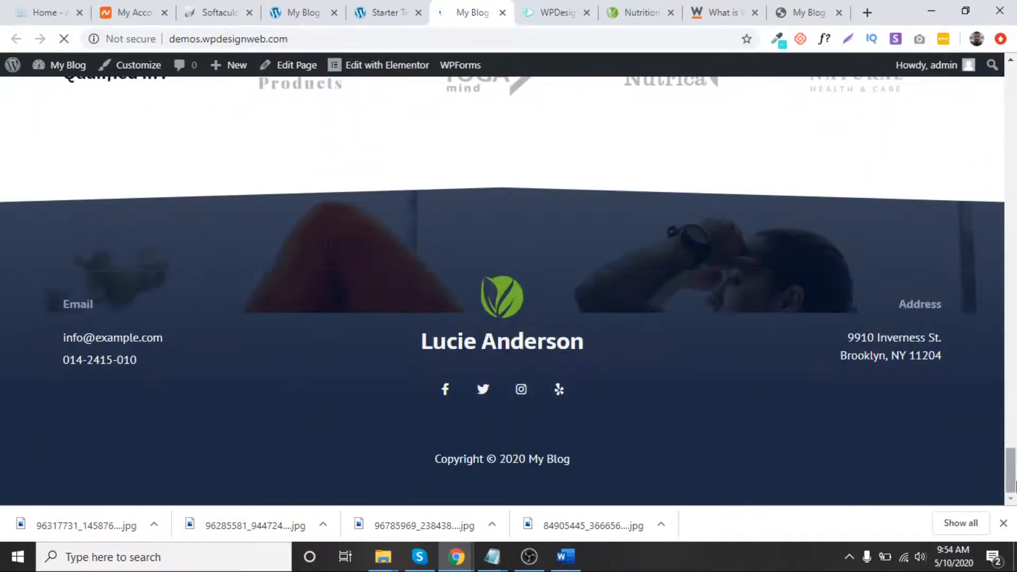
left_click_drag(1010, 470, 958, 91)
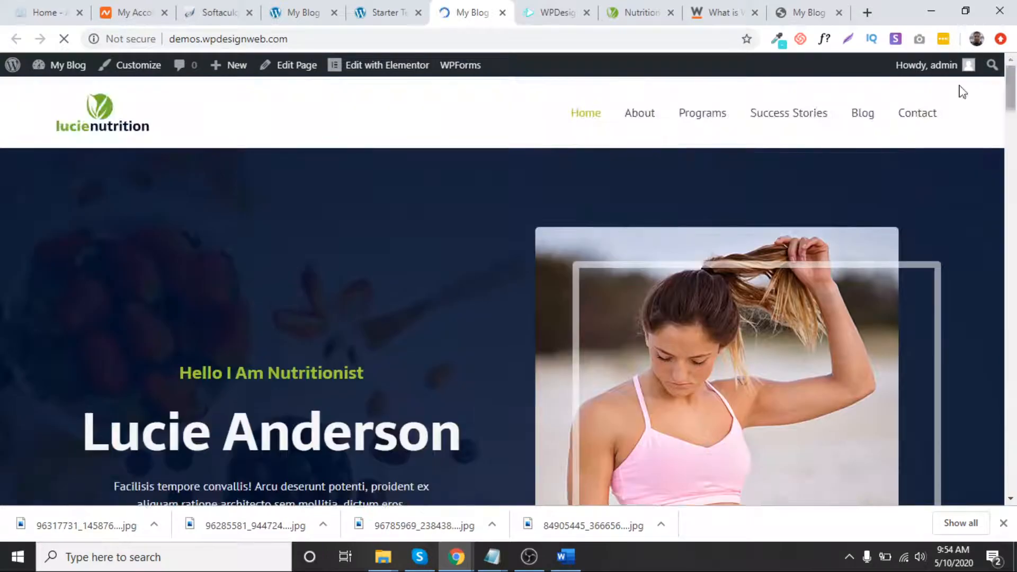
scroll(560, 129, "down", 6)
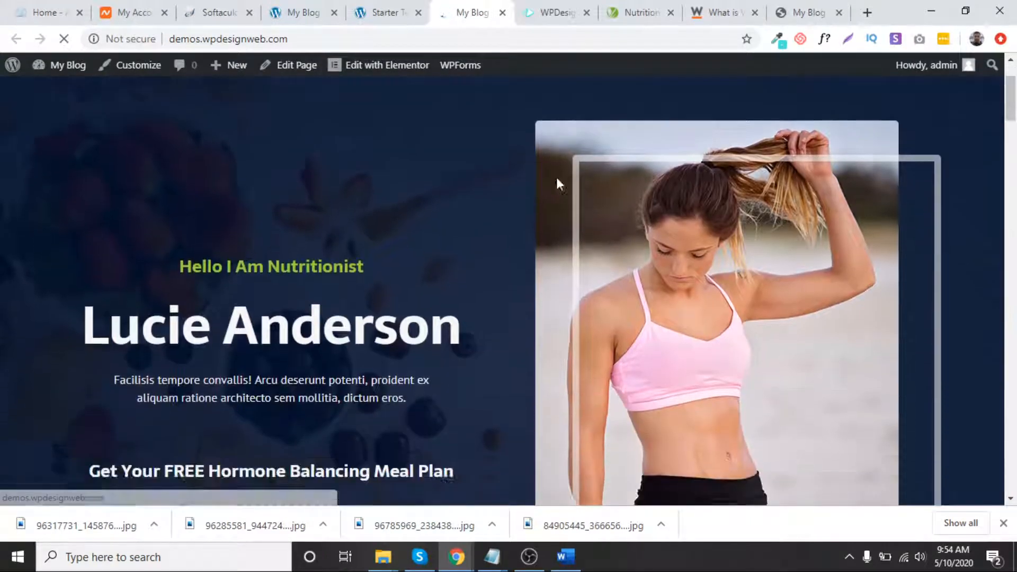
scroll(579, 335, "up", 6)
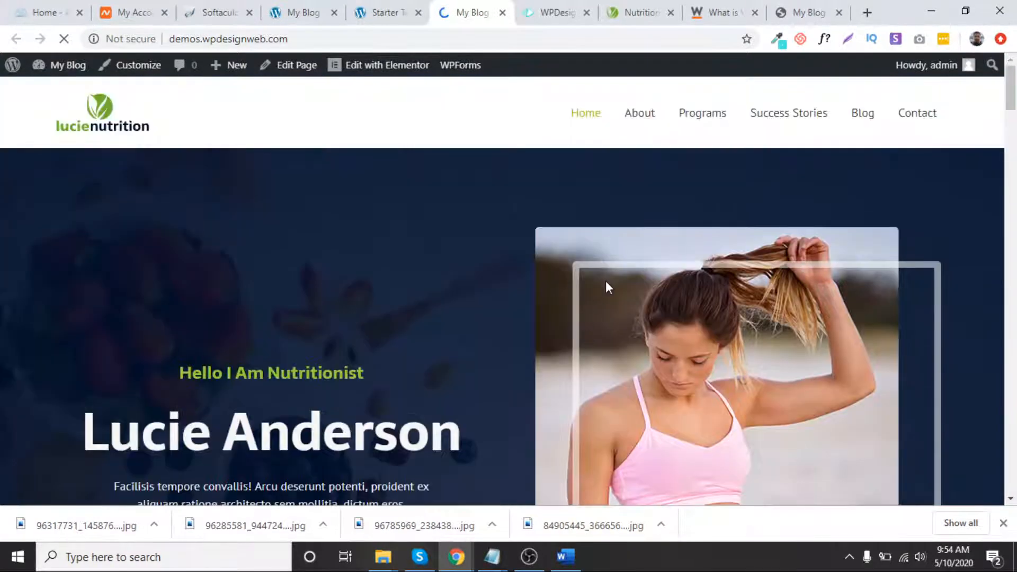
Open the site's About page and look through it down to the footer.
left_click(656, 128)
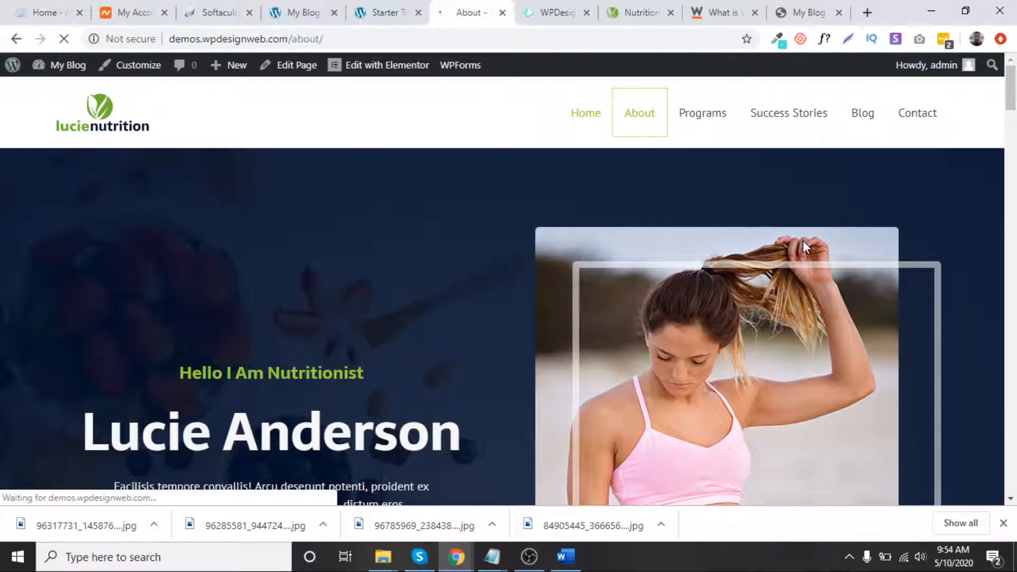
scroll(803, 240, "down", 15)
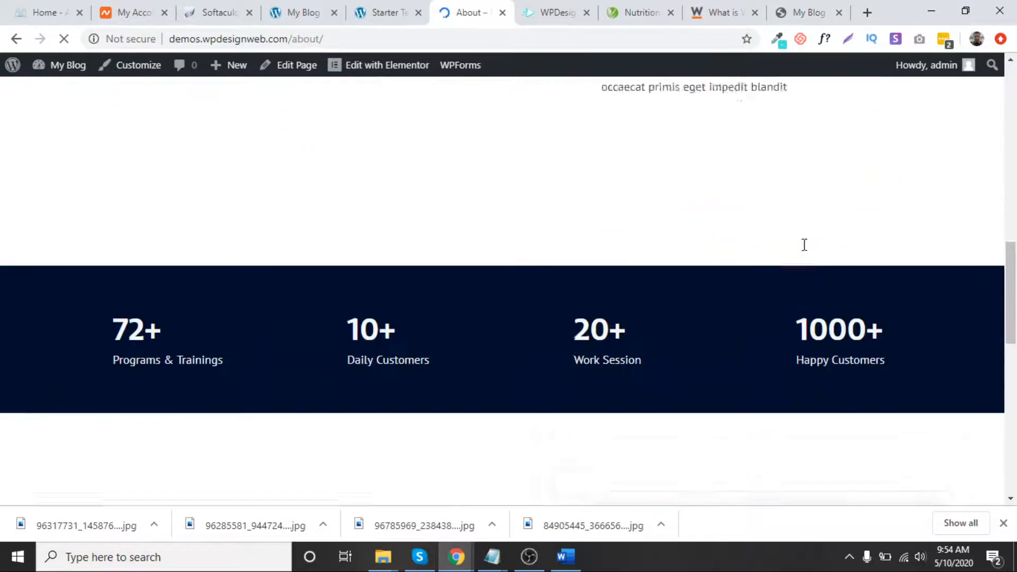
scroll(788, 246, "down", 10)
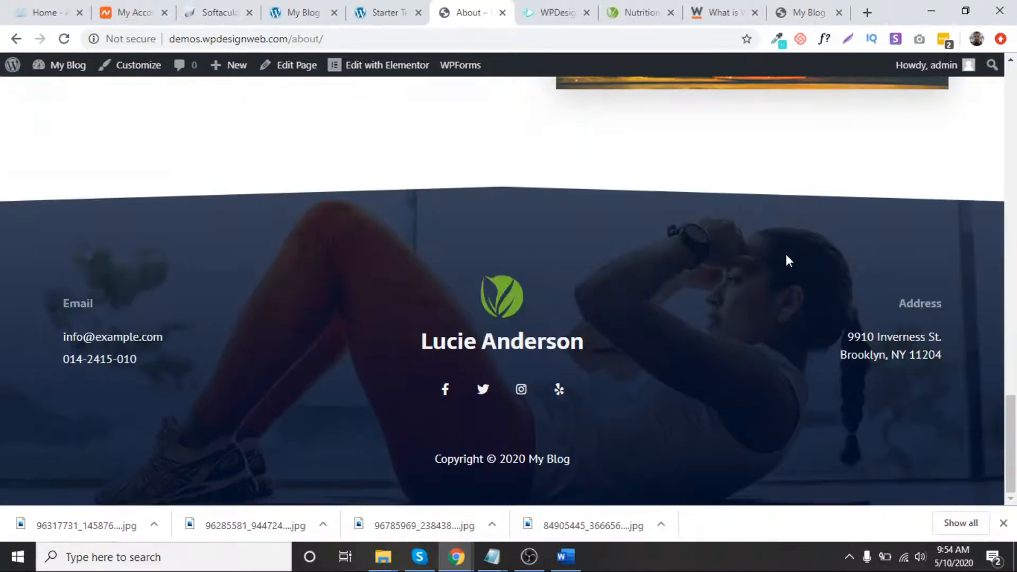
left_click_drag(1011, 402, 969, 108)
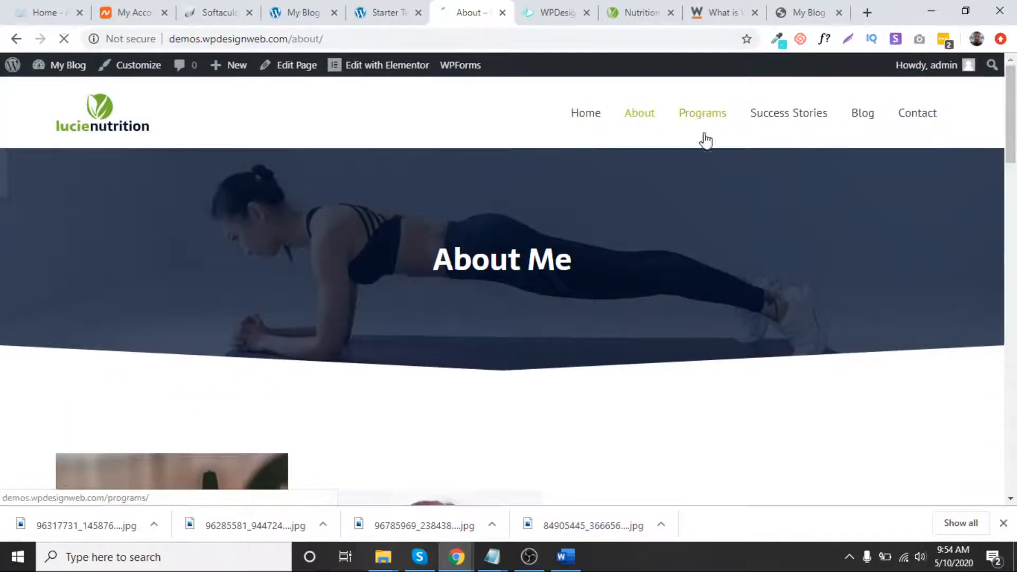
Open the site's Programs page and look through its first nutrition program section.
left_click(700, 133)
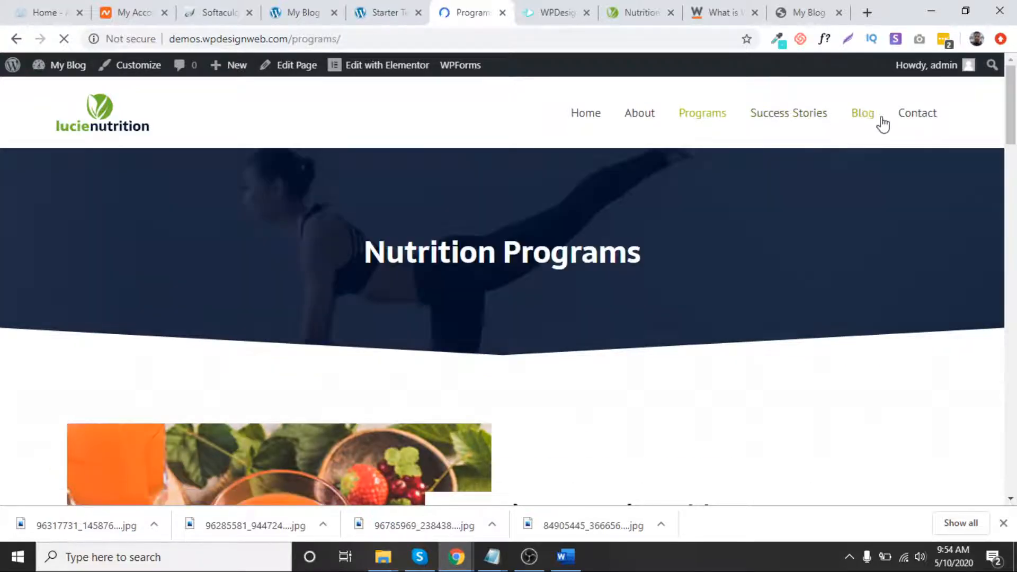
scroll(1001, 257, "down", 10)
scroll(1003, 278, "up", 4)
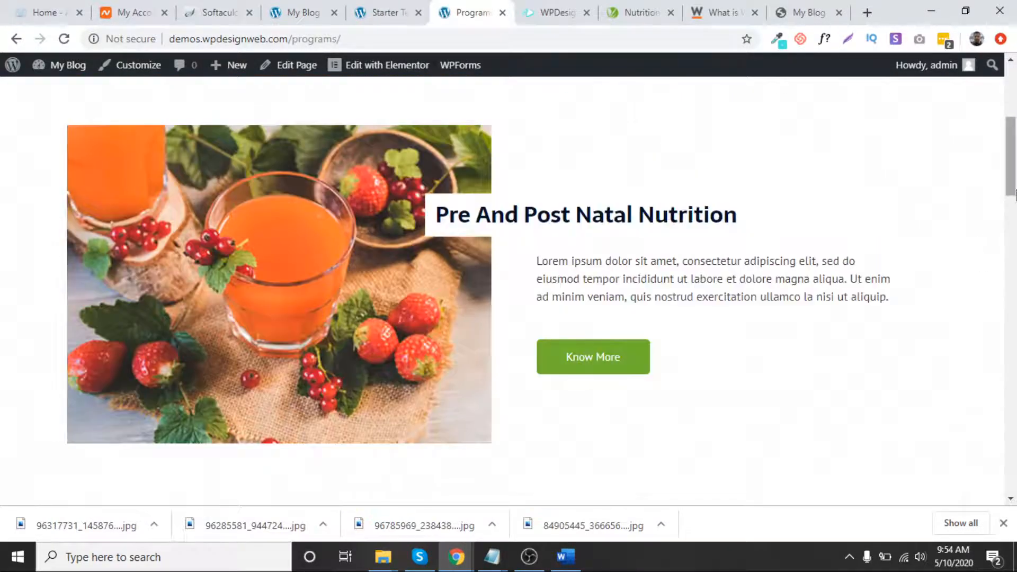
left_click_drag(1010, 189, 1009, 131)
Switch to the Word outline to review the "Edit and launch the website" item and return to the browser.
left_click(570, 550)
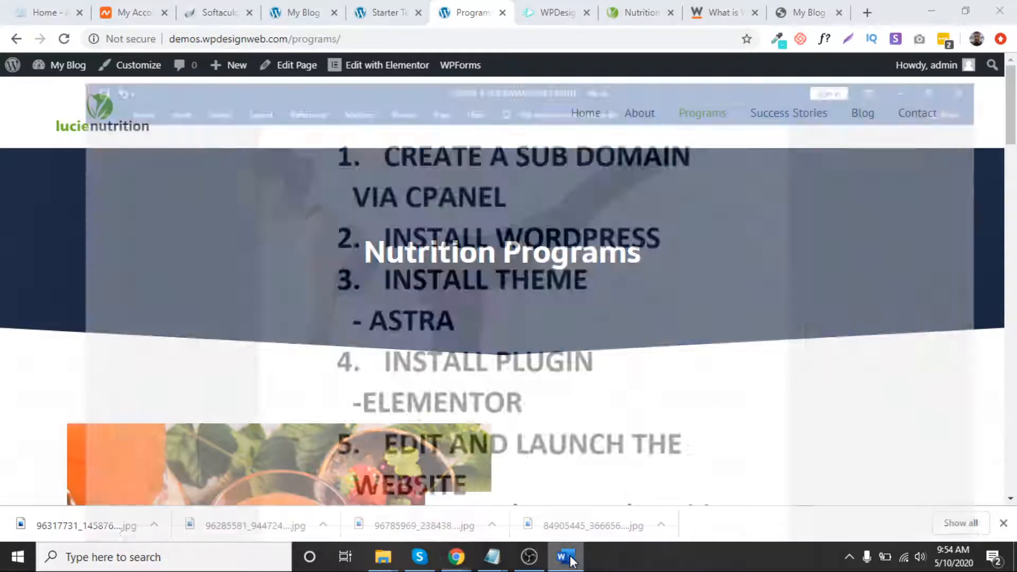
left_click_drag(379, 428, 416, 426)
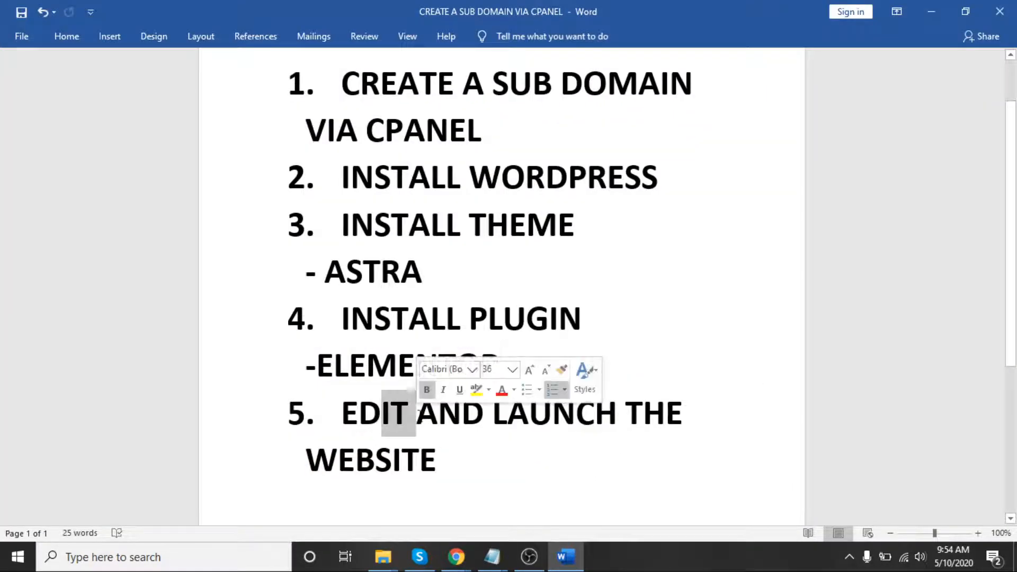
left_click(942, 14)
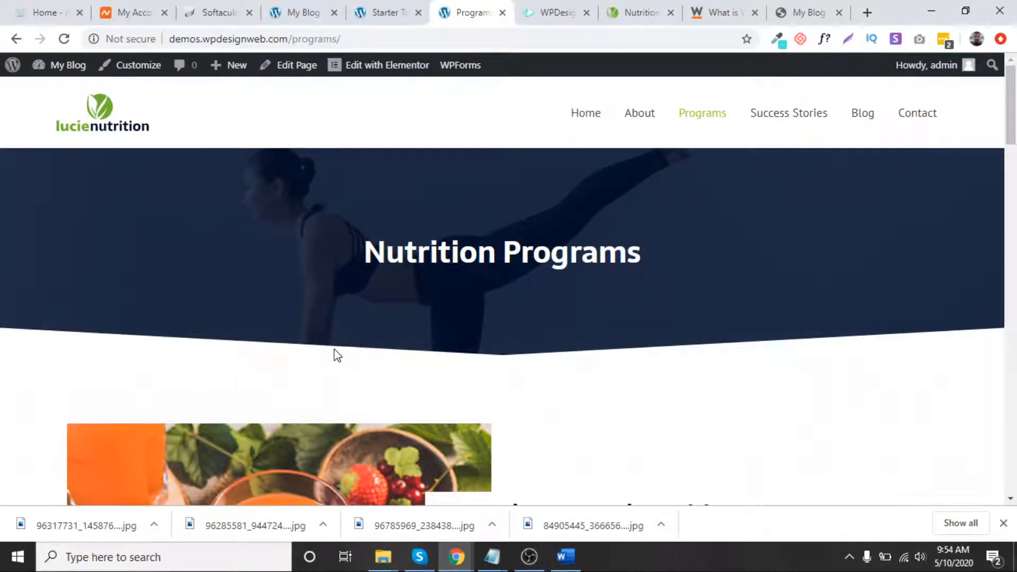
Return to the site's home page and open the theme Customizer in a new browser tab.
left_click(571, 118)
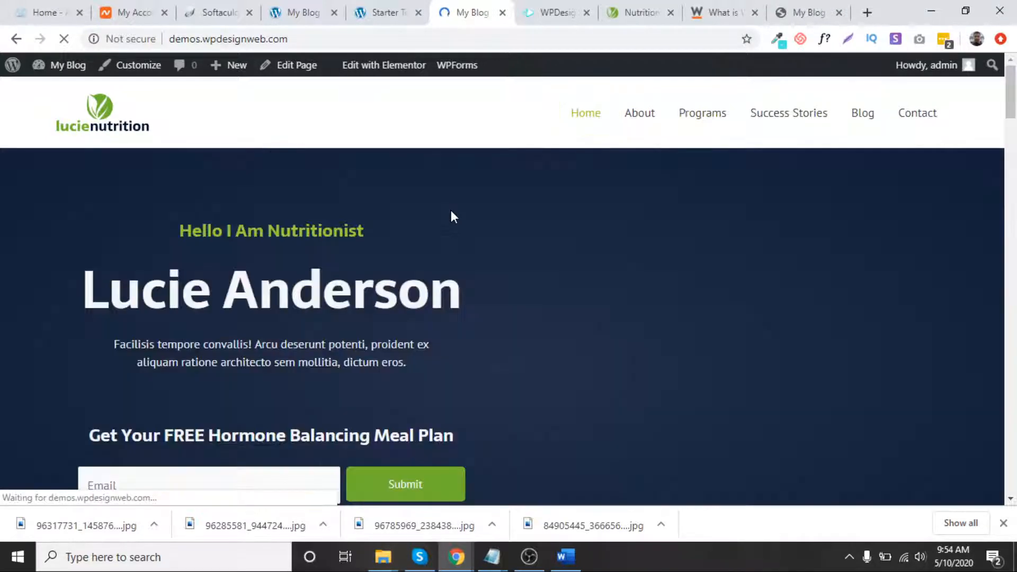
scroll(452, 211, "down", 4)
scroll(452, 213, "up", 4)
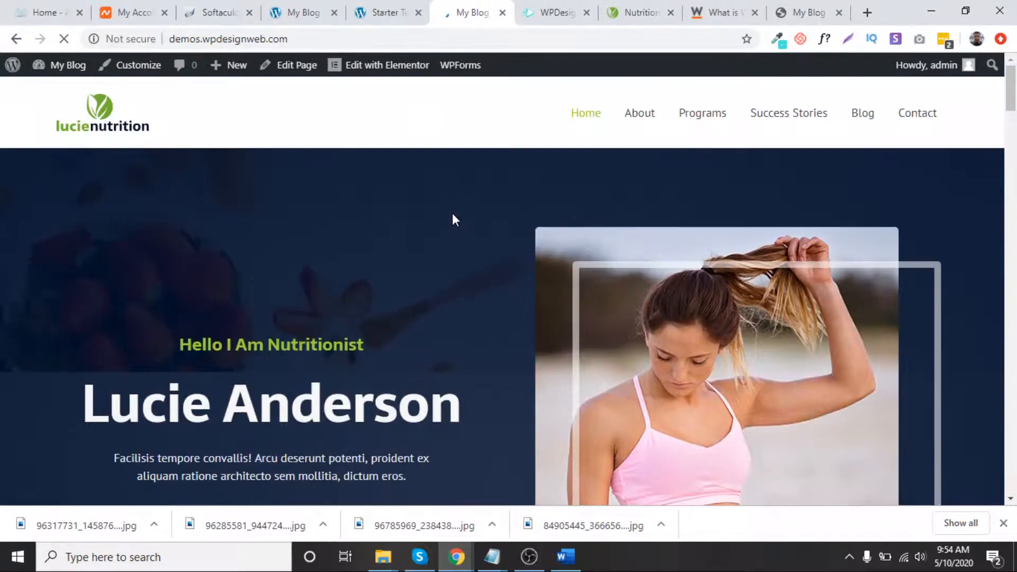
right_click(133, 70)
left_click(172, 77)
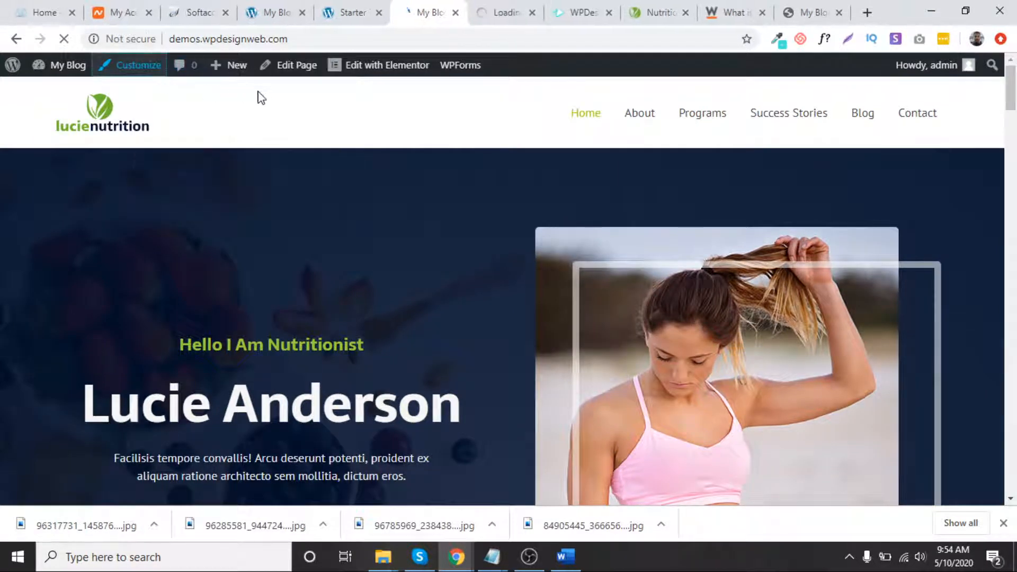
left_click(495, 12)
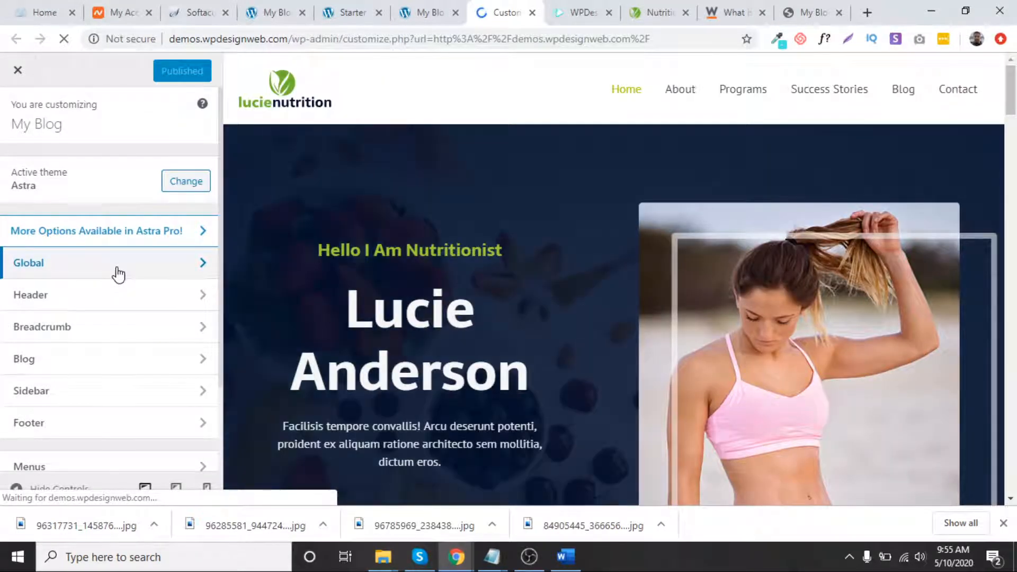
Open the header's Site Identity settings and examine the logo, site icon, title and tagline options.
left_click(127, 294)
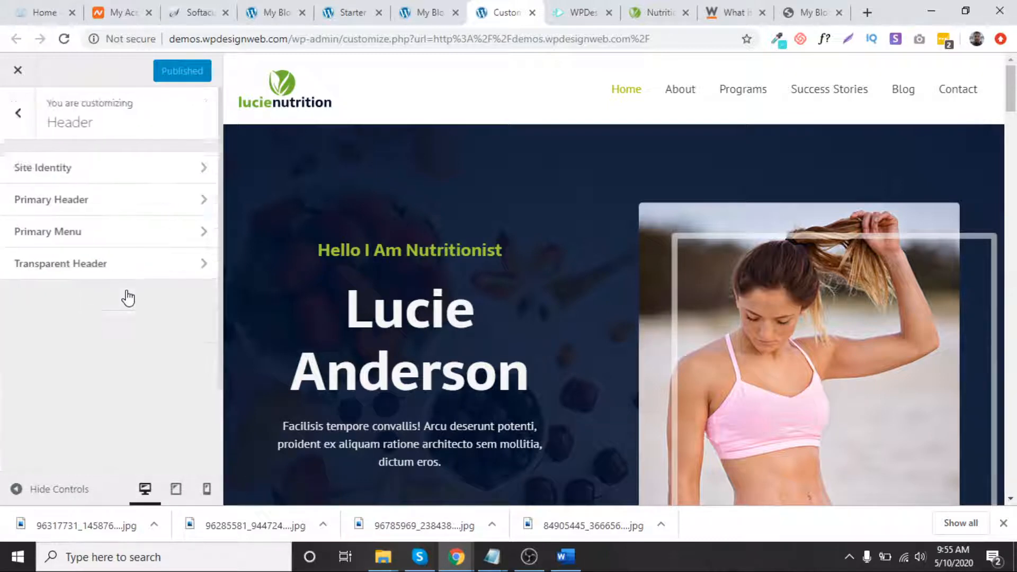
left_click(85, 169)
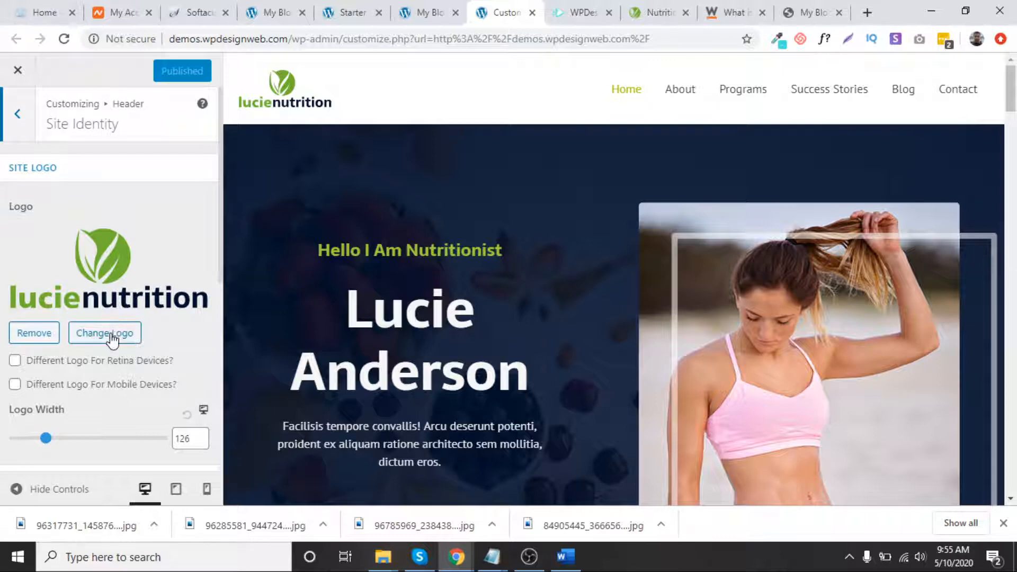
scroll(112, 339, "down", 5)
scroll(117, 357, "down", 2)
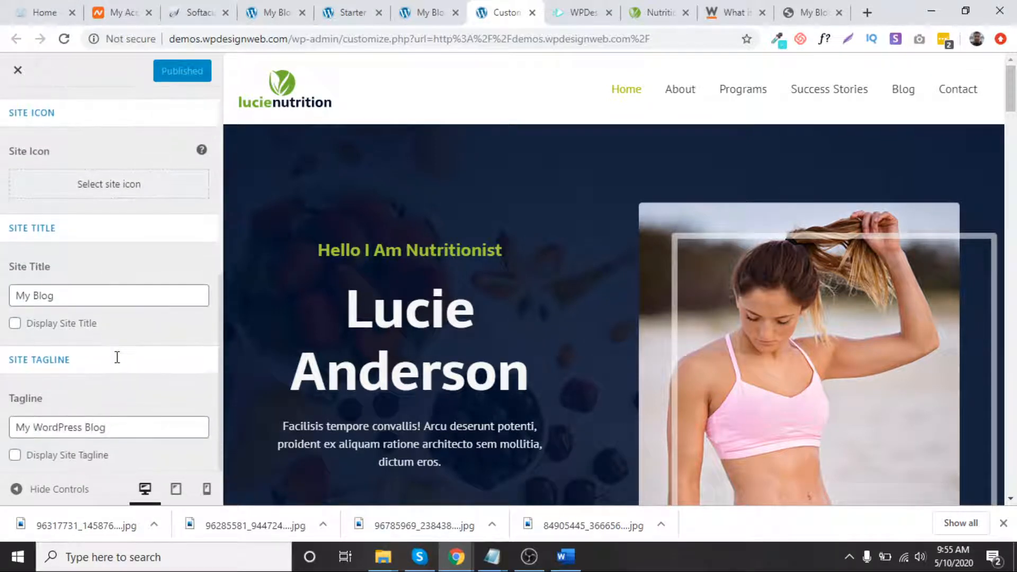
scroll(117, 358, "up", 4)
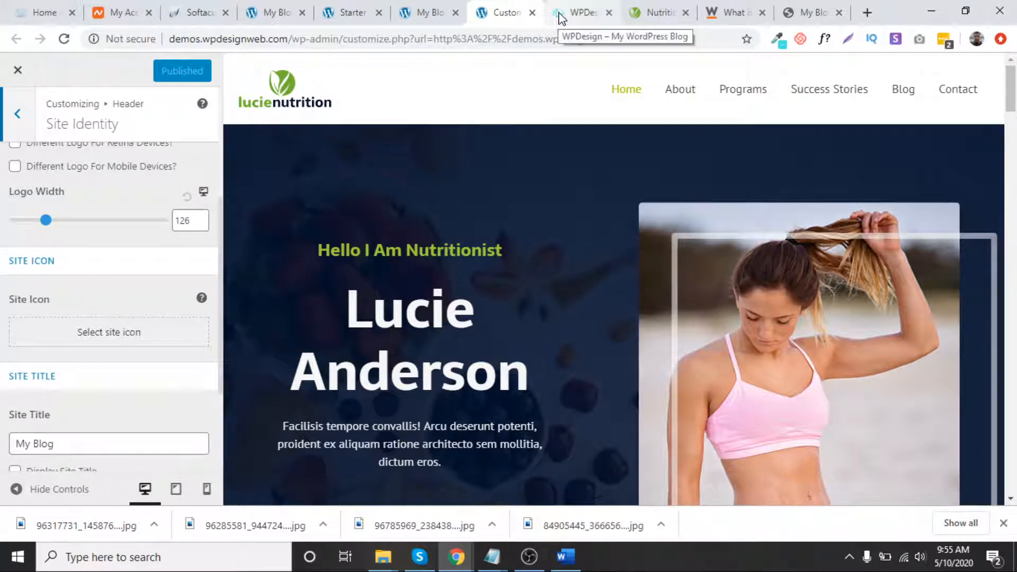
scroll(111, 318, "up", 5)
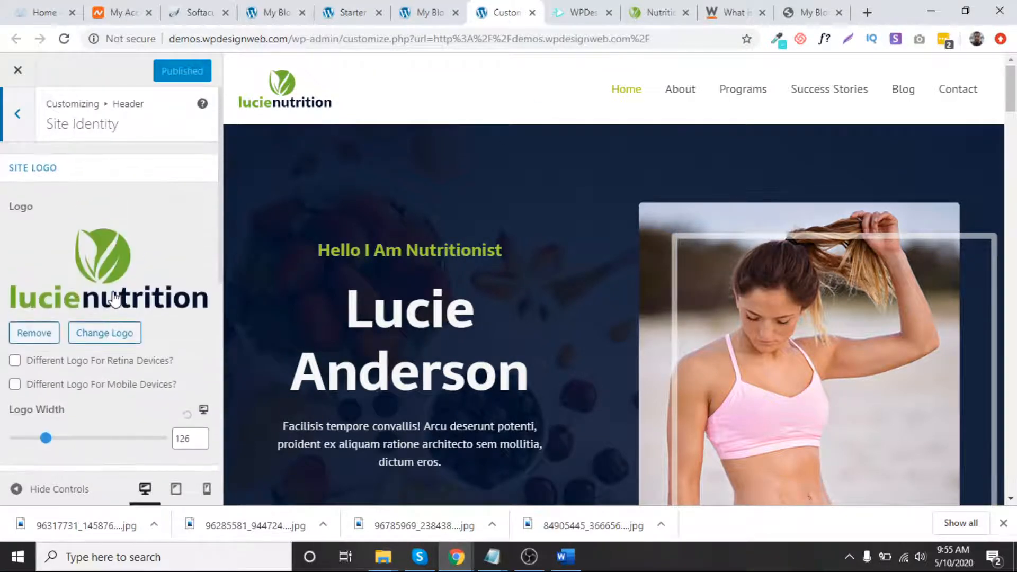
Leave the Customizer without changes and look over the top of the home page.
left_click(19, 116)
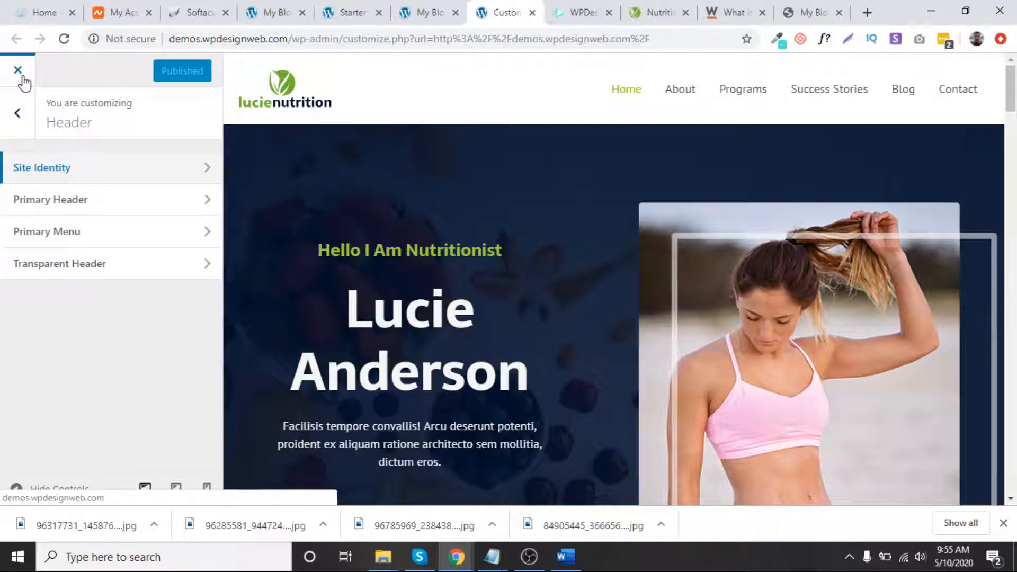
left_click(18, 70)
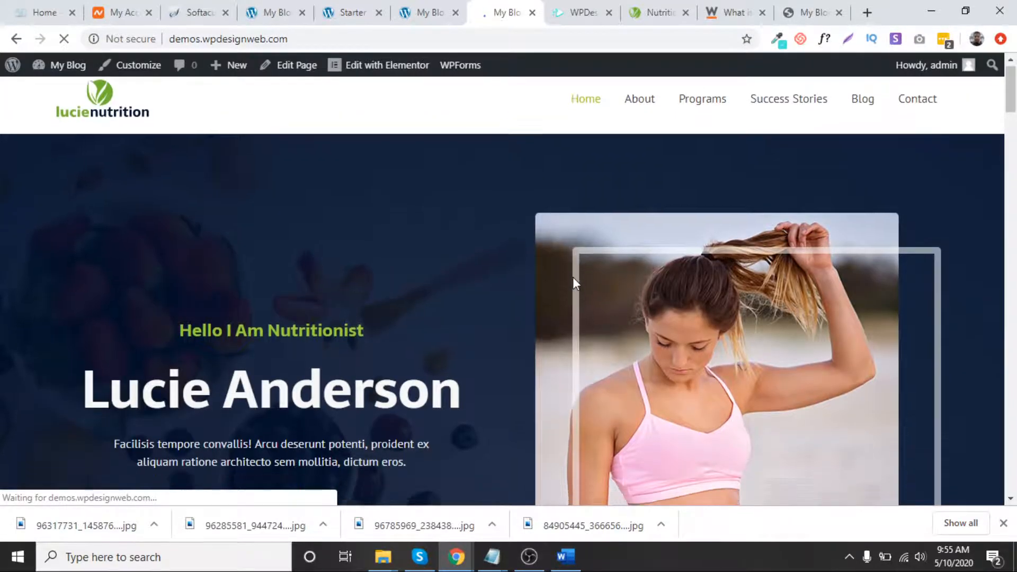
scroll(575, 278, "down", 7)
scroll(574, 281, "up", 7)
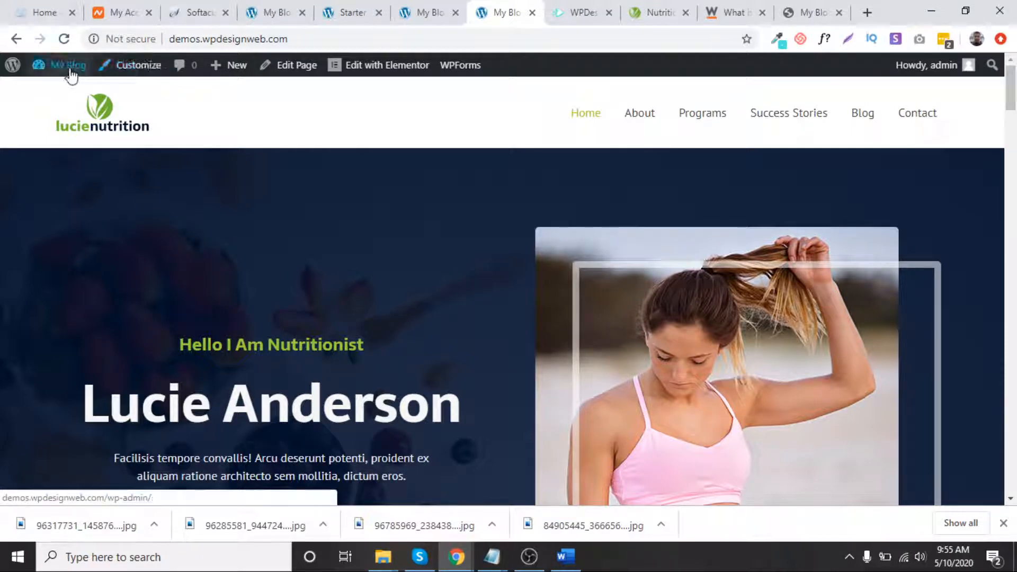
Open the WordPress Menus management page in a new browser tab and switch to it.
mouse_move(68, 66)
right_click(53, 151)
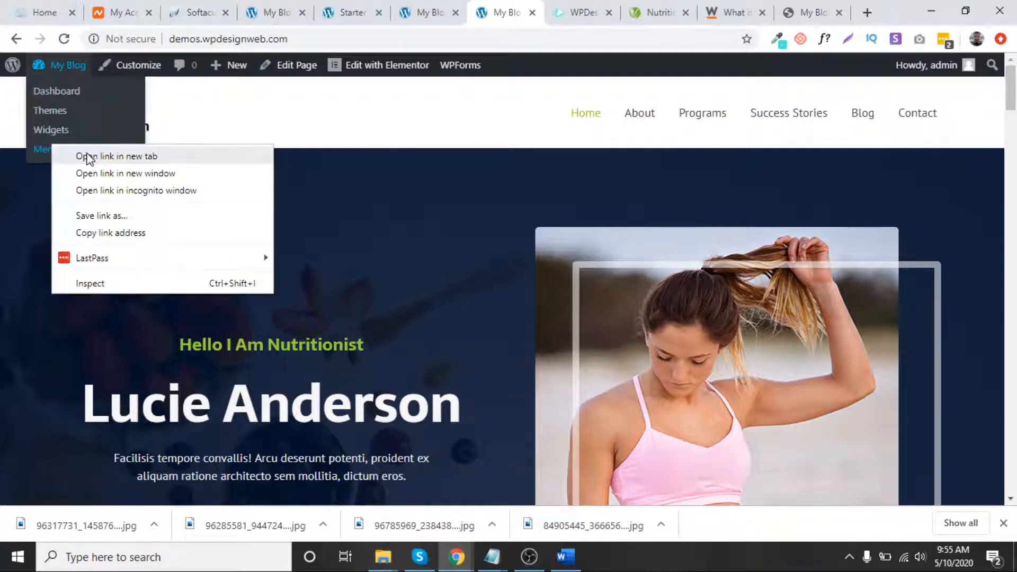
left_click(88, 154)
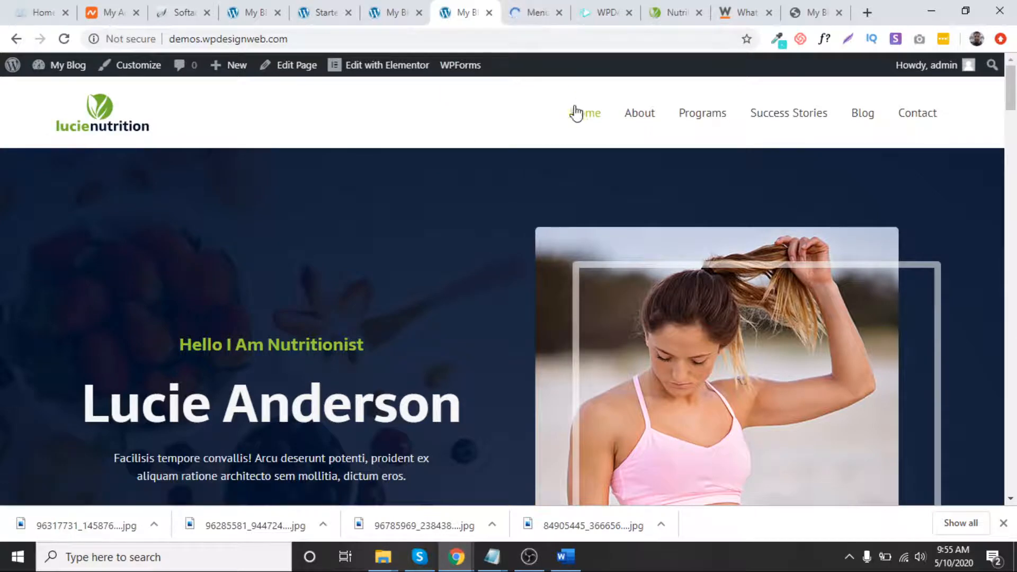
left_click(538, 15)
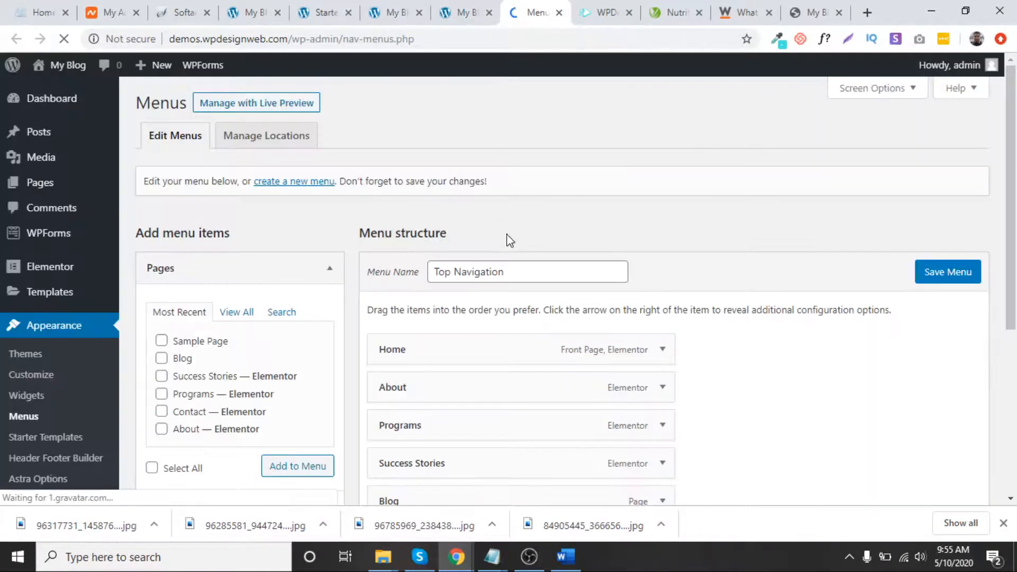
Examine the Top Navigation menu's items and settings, and expand the Custom Links options for adding items.
scroll(509, 249, "down", 3)
scroll(564, 411, "down", 2)
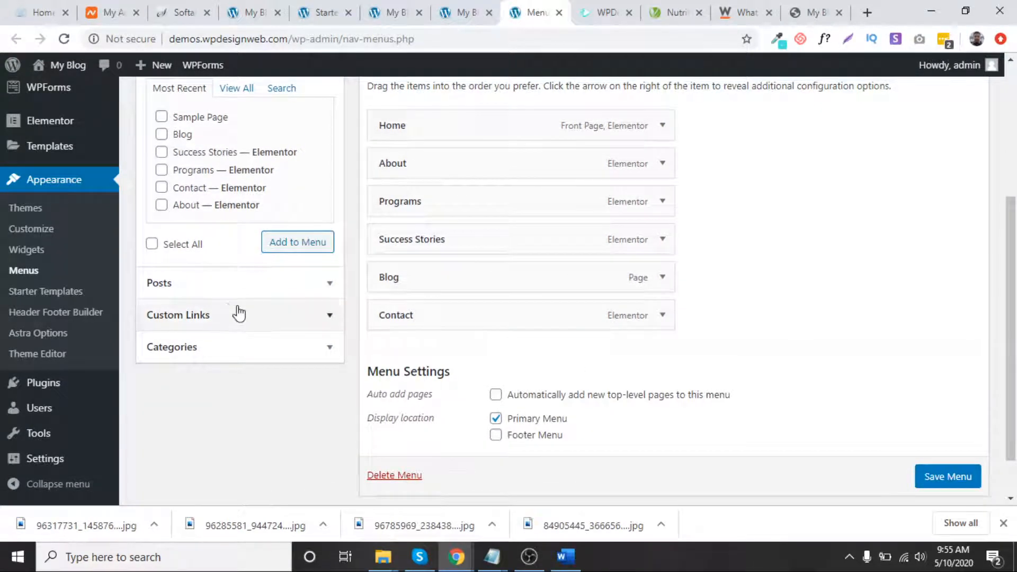
left_click(303, 319)
scroll(619, 277, "up", 4)
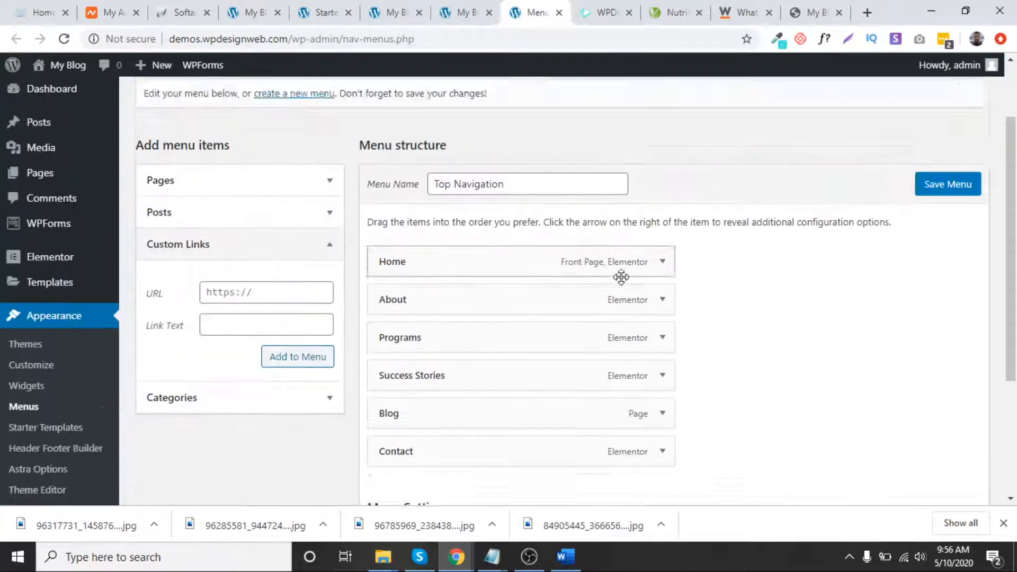
scroll(935, 440, "down", 4)
scroll(860, 363, "up", 4)
Return to the site's home page tab and open the page for editing in Elementor.
left_click(458, 15)
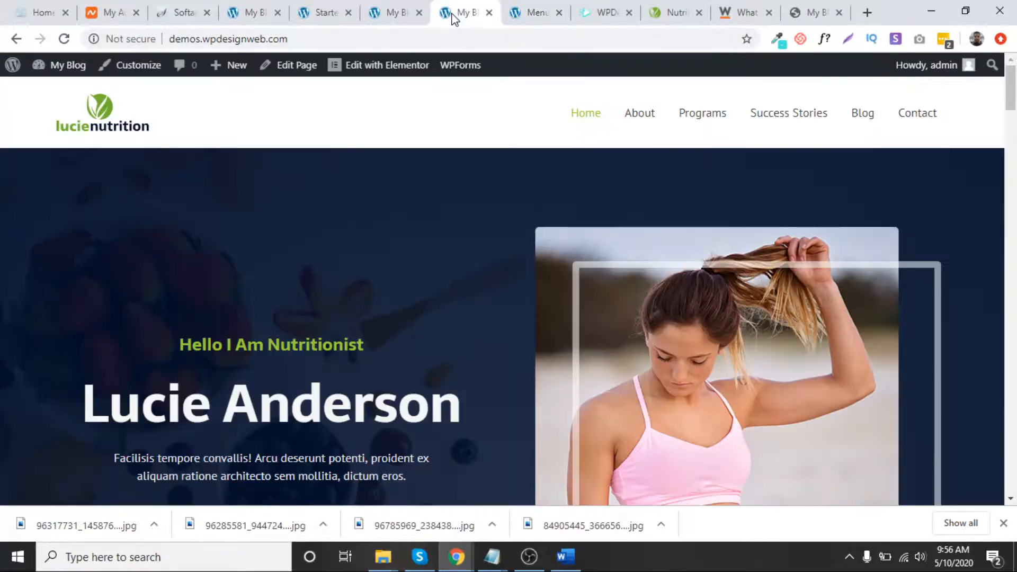
scroll(472, 299, "down", 6)
scroll(566, 262, "up", 6)
left_click(400, 74)
scroll(573, 294, "down", 5)
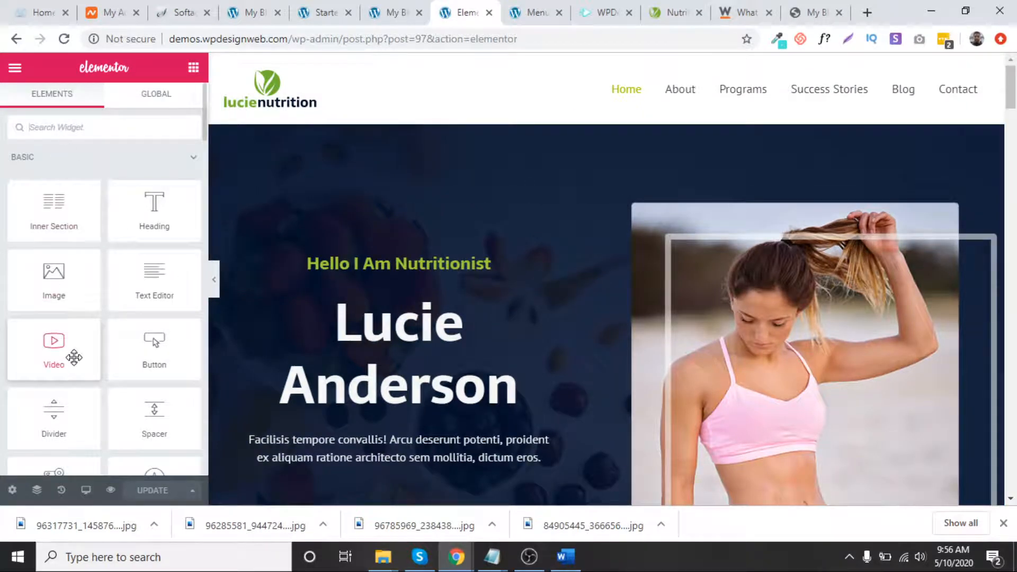
scroll(634, 352, "down", 4)
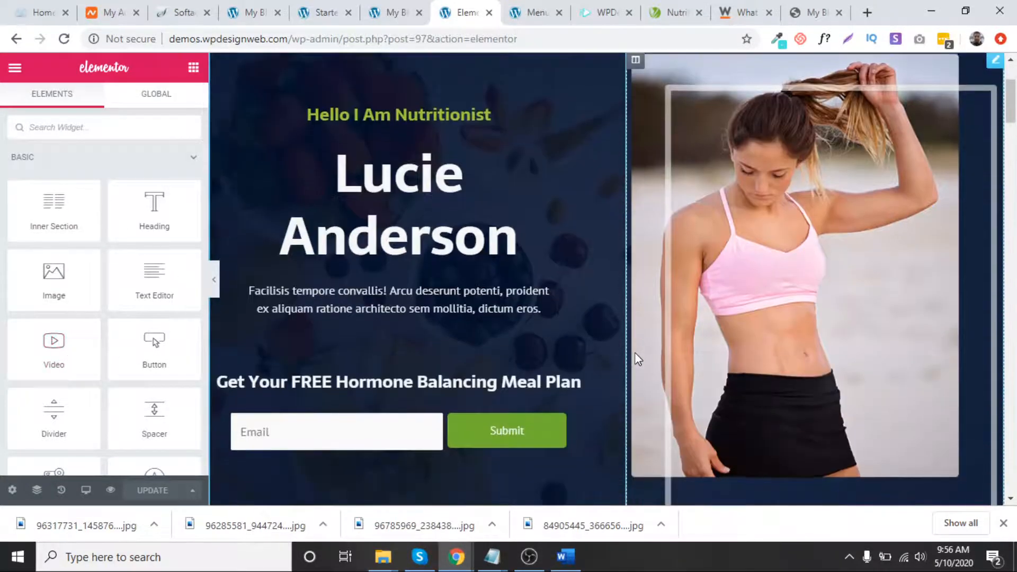
scroll(634, 351, "up", 4)
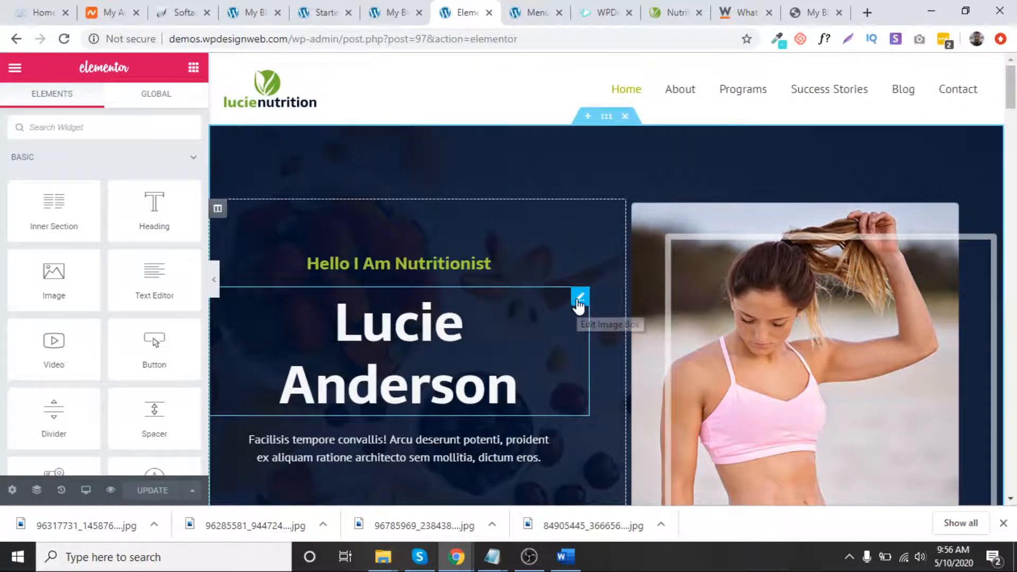
Open the Image Box settings of the hero section's large name title and place the cursor in its title text.
left_click(577, 305)
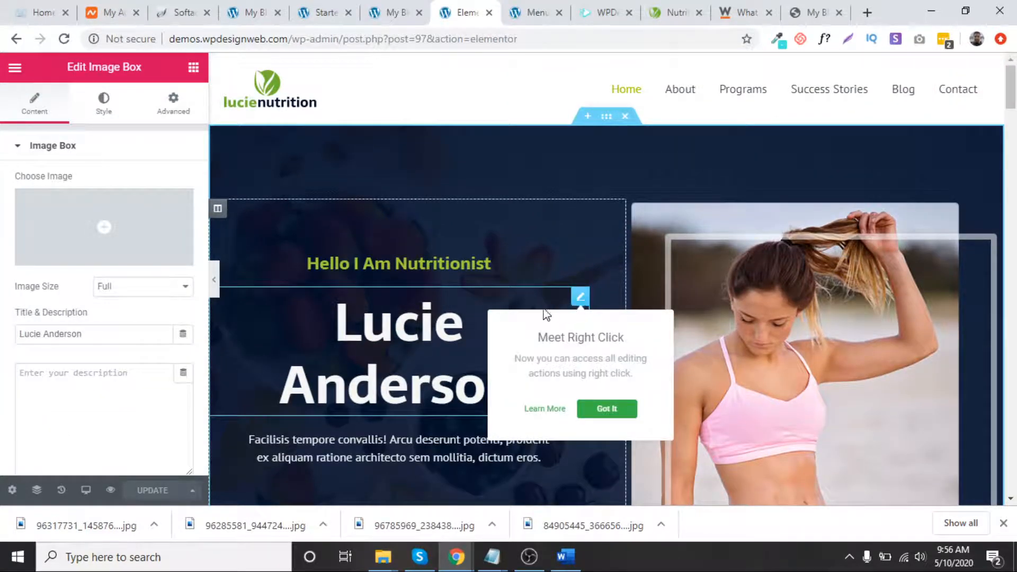
double_click(101, 337)
left_click(41, 335)
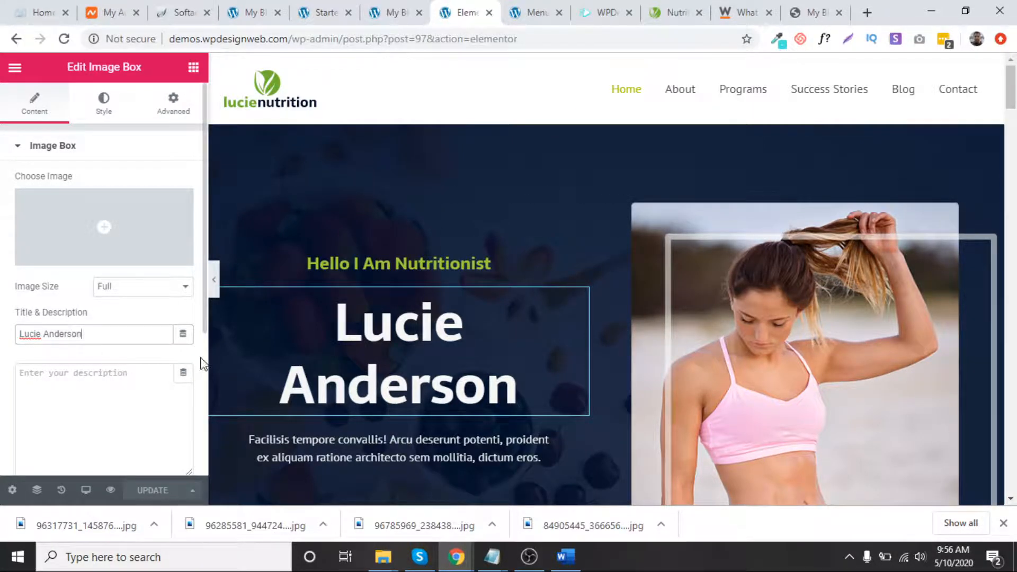
View the "Hello I Am Nutritionist" heading's settings, dismiss the right-click tip, and reopen the Image Box settings of the name title.
left_click(578, 265)
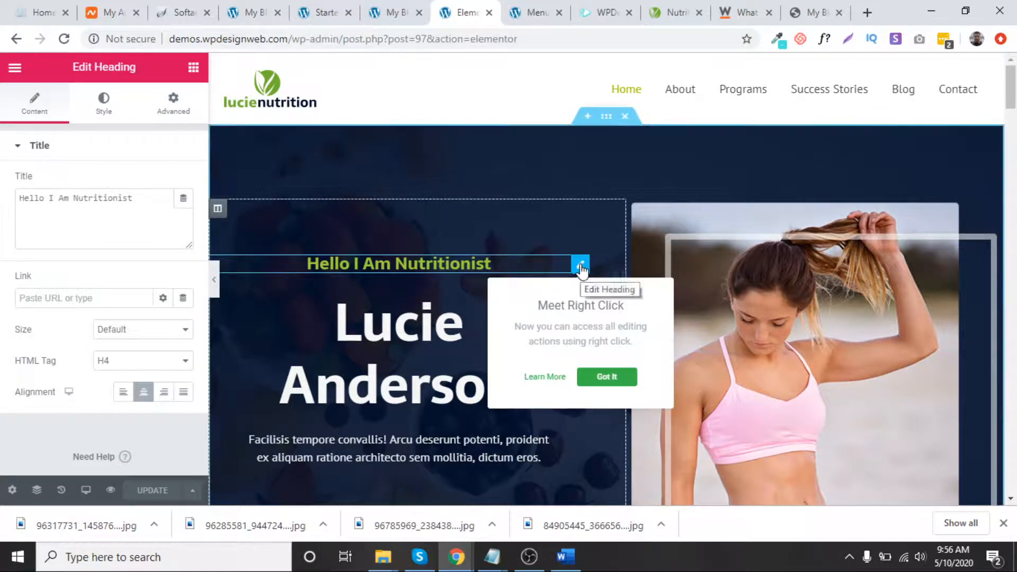
left_click(607, 378)
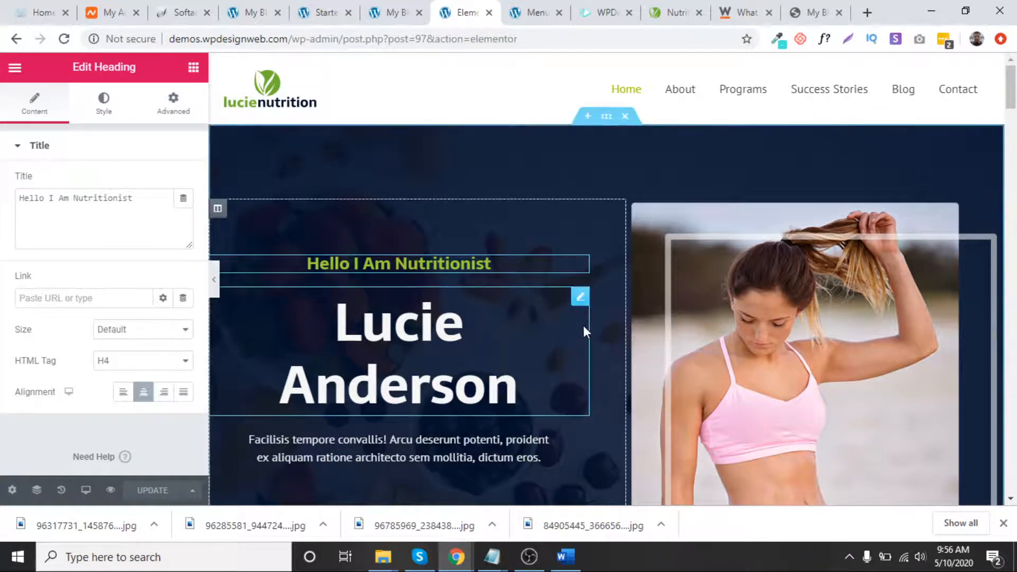
left_click(580, 298)
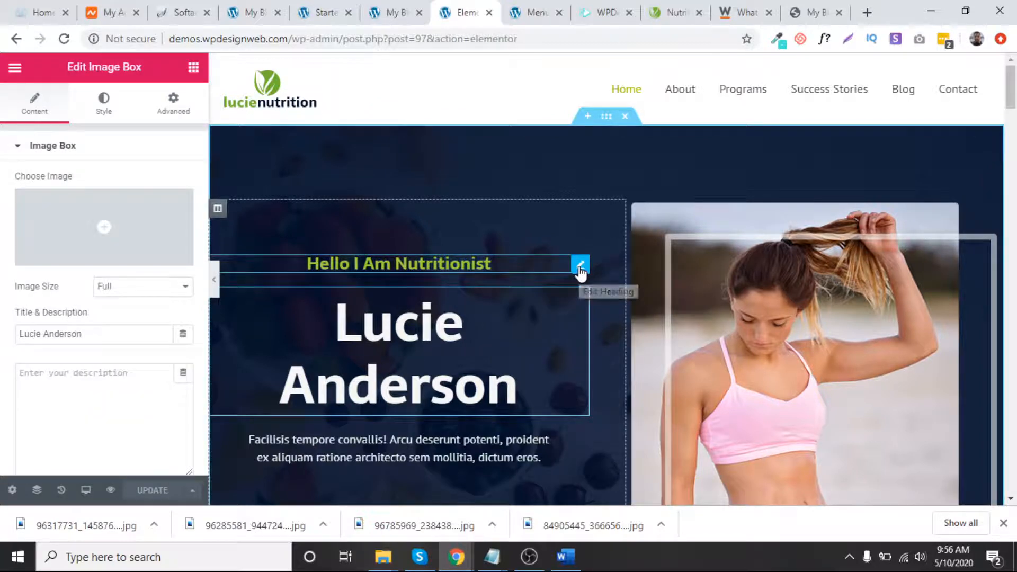
Open the style settings of the "Hello I Am Nutritionist" heading and view its text colour options.
left_click(579, 265)
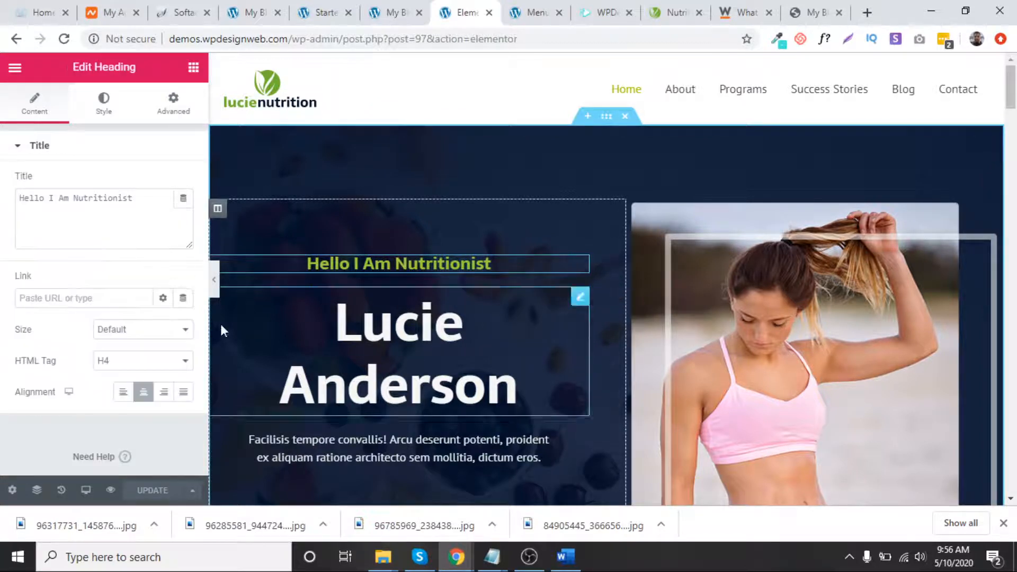
left_click(103, 107)
left_click(164, 185)
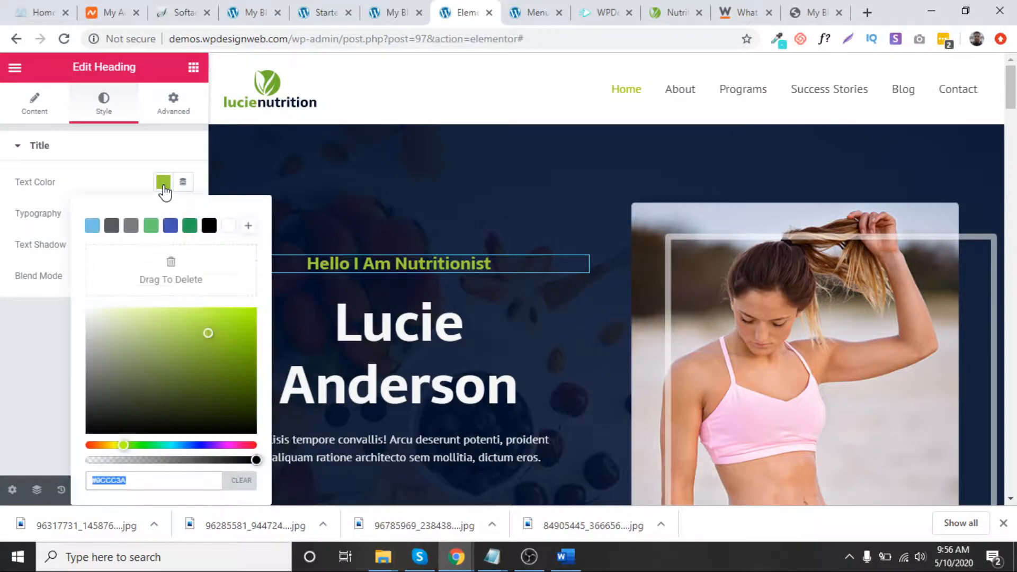
left_click(163, 185)
Remove the background image from the hero section's style settings.
scroll(527, 297, "down", 8)
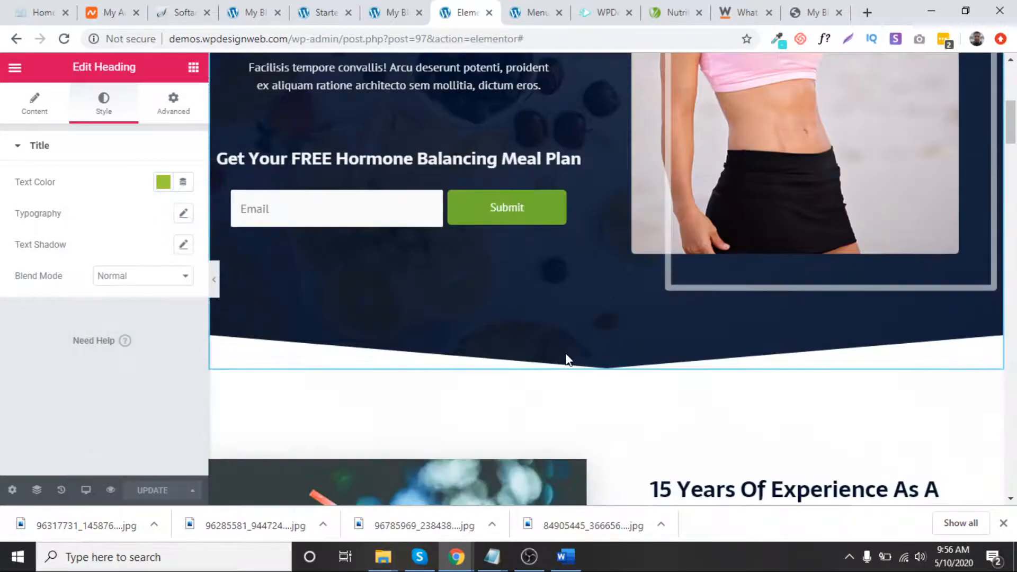
scroll(732, 287, "up", 6)
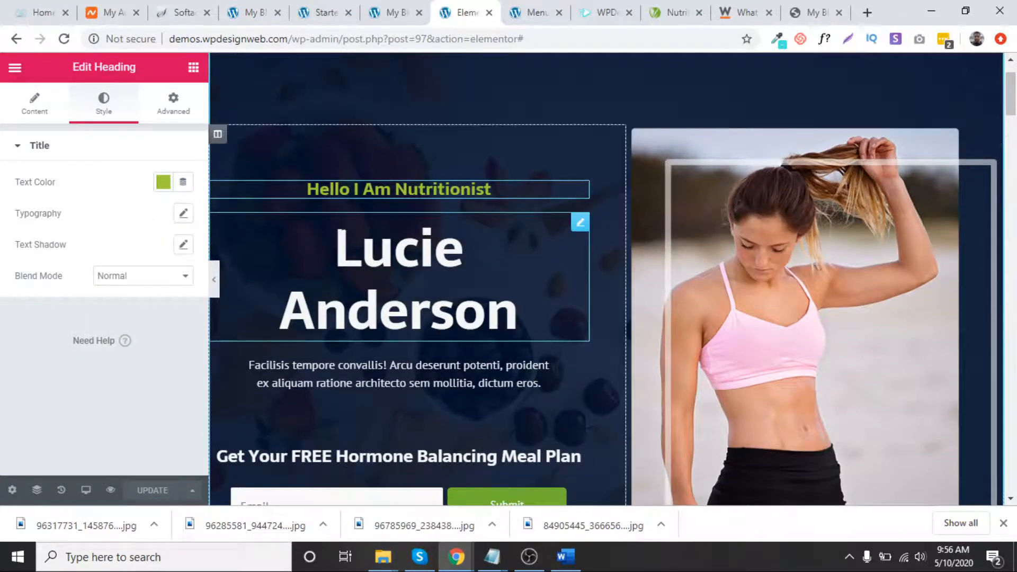
scroll(583, 154, "up", 2)
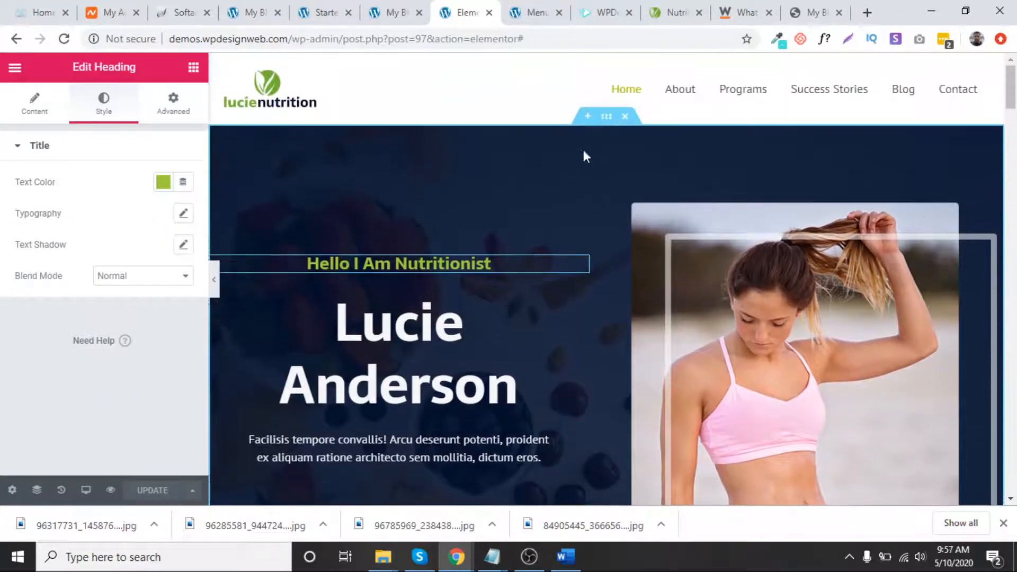
left_click(606, 116)
left_click(103, 103)
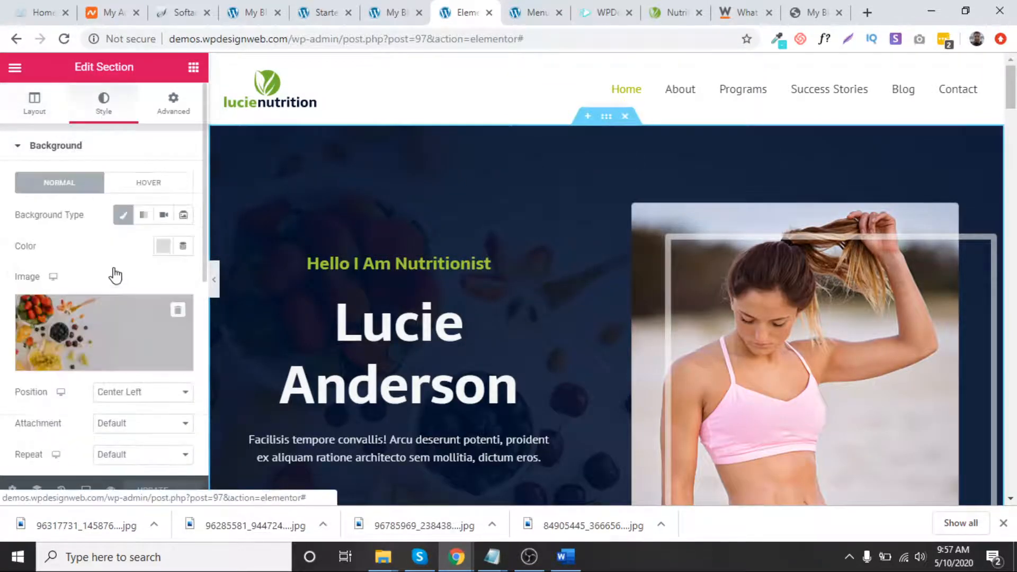
left_click(181, 309)
scroll(106, 309, "down", 3)
scroll(113, 196, "up", 3)
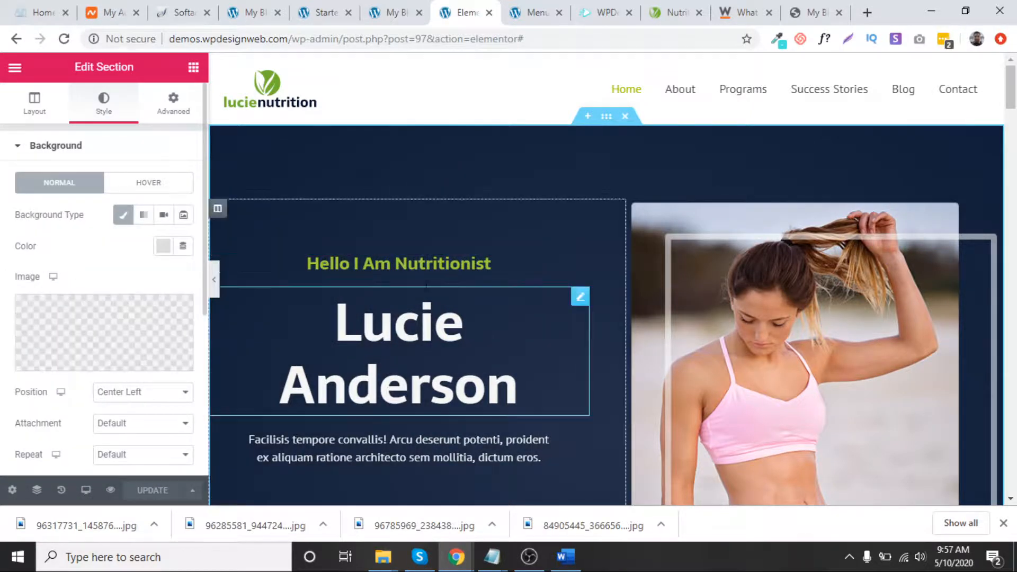
scroll(619, 252, "down", 4)
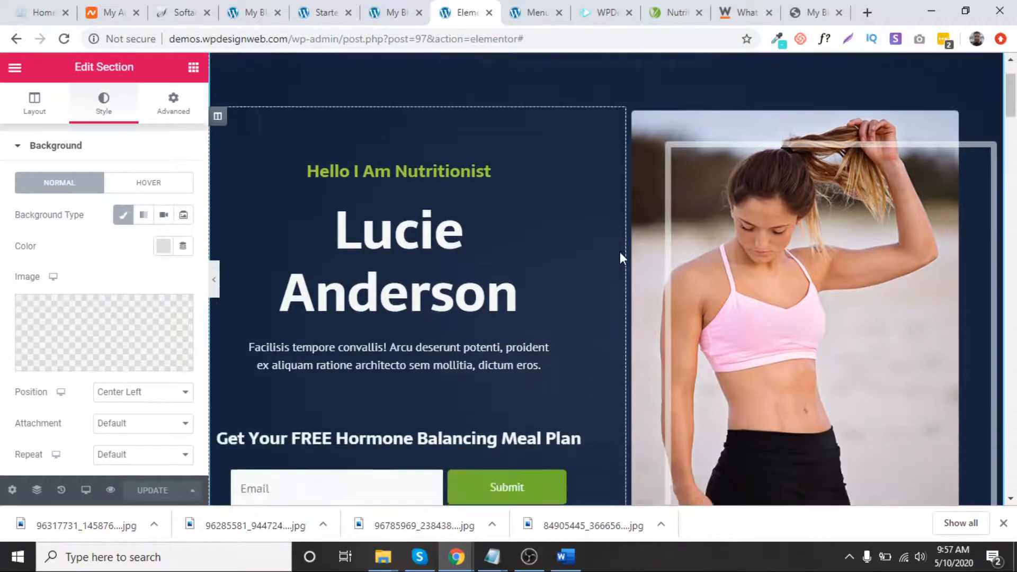
scroll(562, 285, "down", 3)
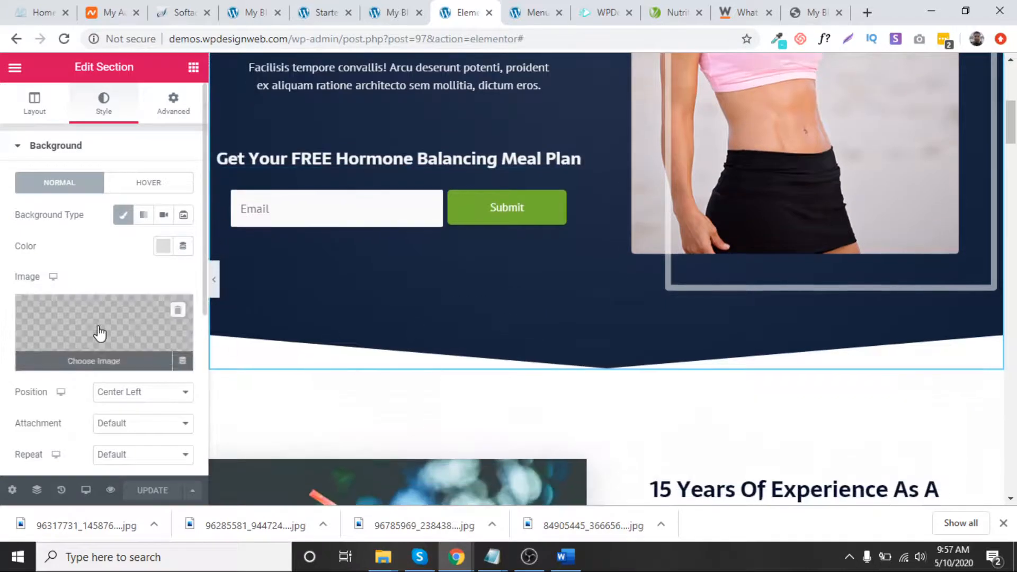
Open the hero section's background image chooser, look through the upload, Media Library and Pixabay sources, and close it without inserting an image.
left_click(100, 332)
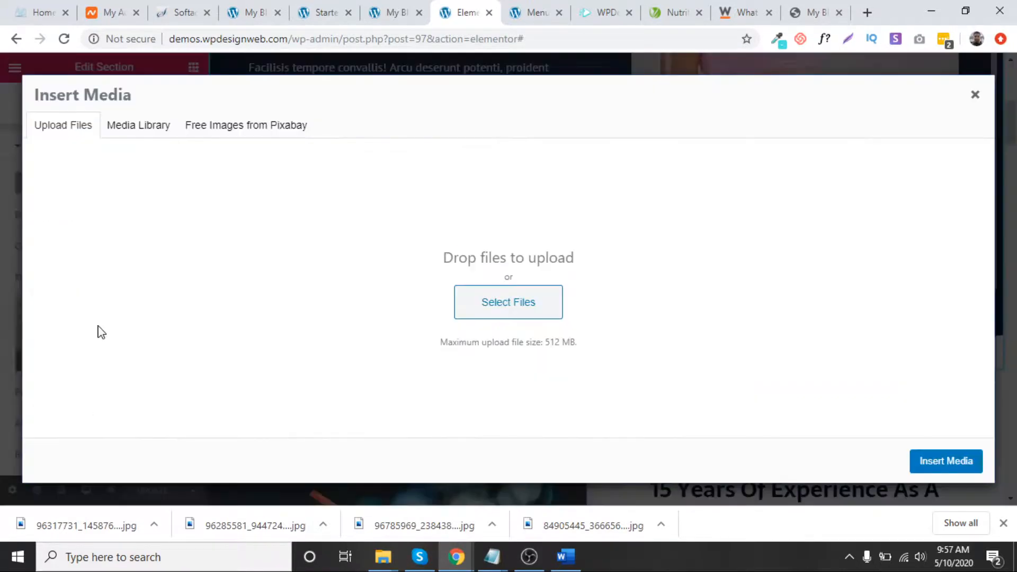
left_click(170, 127)
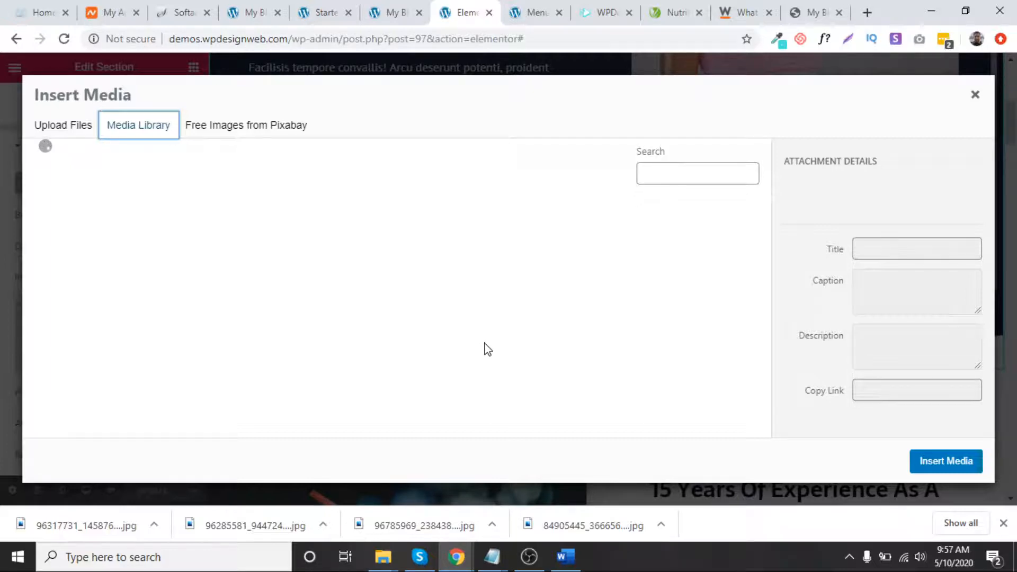
left_click(277, 134)
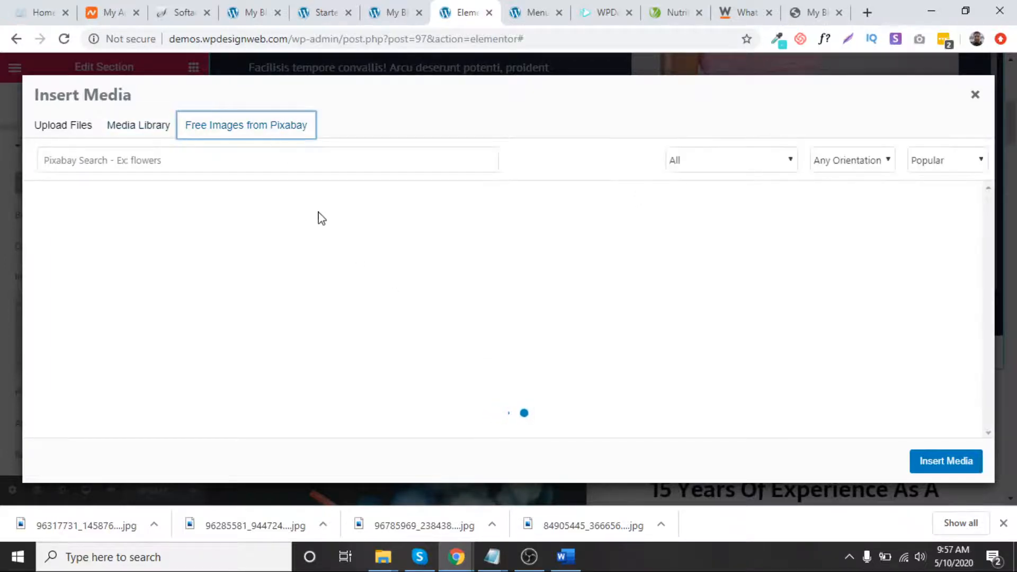
left_click(147, 131)
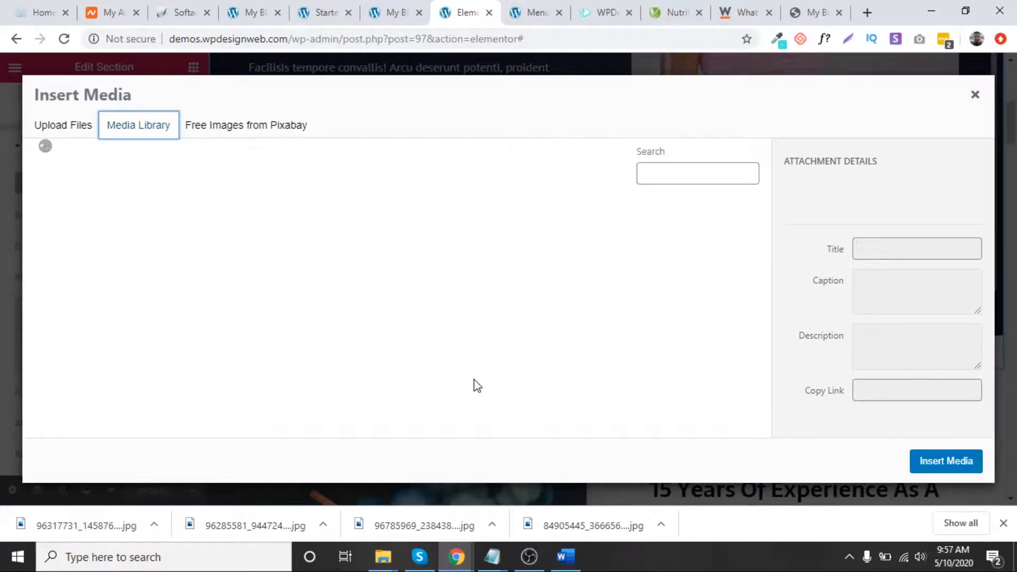
left_click(72, 134)
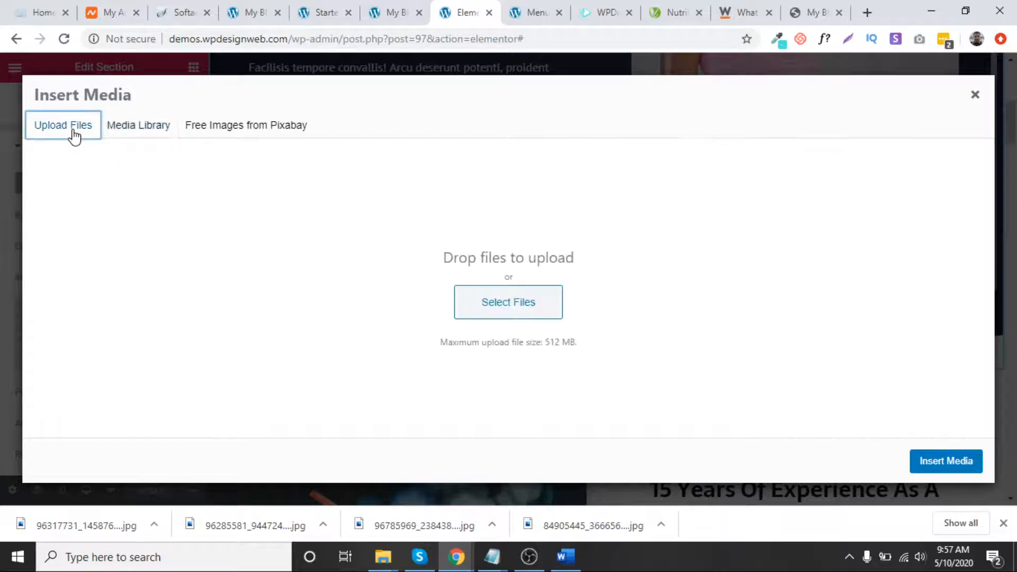
left_click(132, 136)
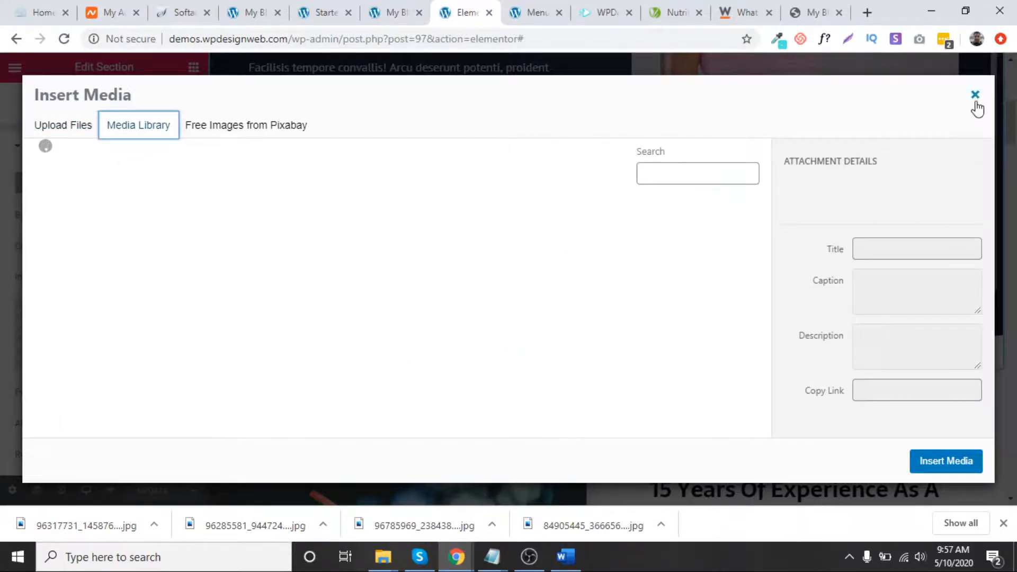
left_click(975, 95)
Look through the page down to the footer, preview the changes in a new tab, and close the Elementor editor tab.
scroll(571, 275, "down", 2)
scroll(450, 350, "down", 15)
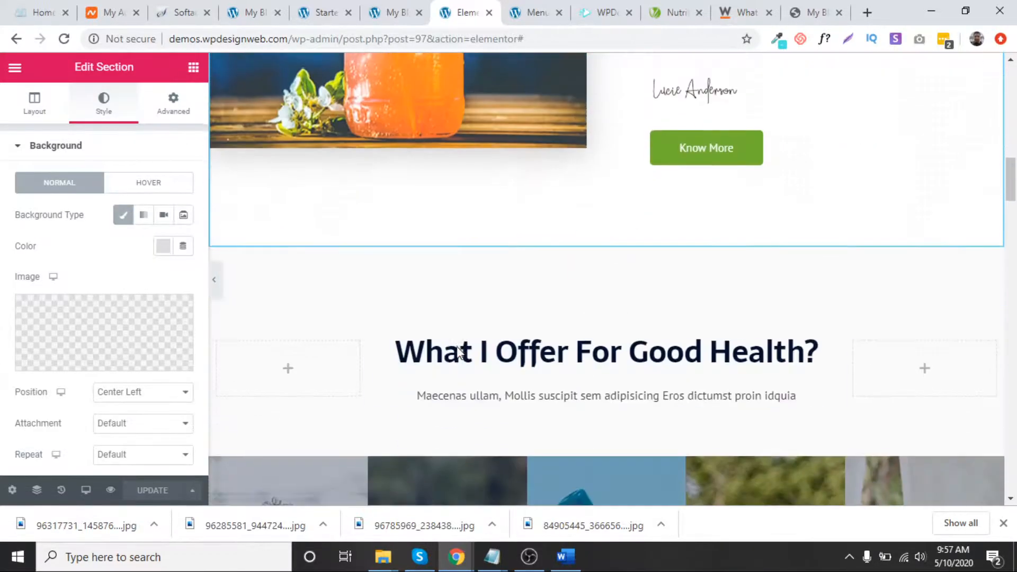
scroll(467, 344, "down", 15)
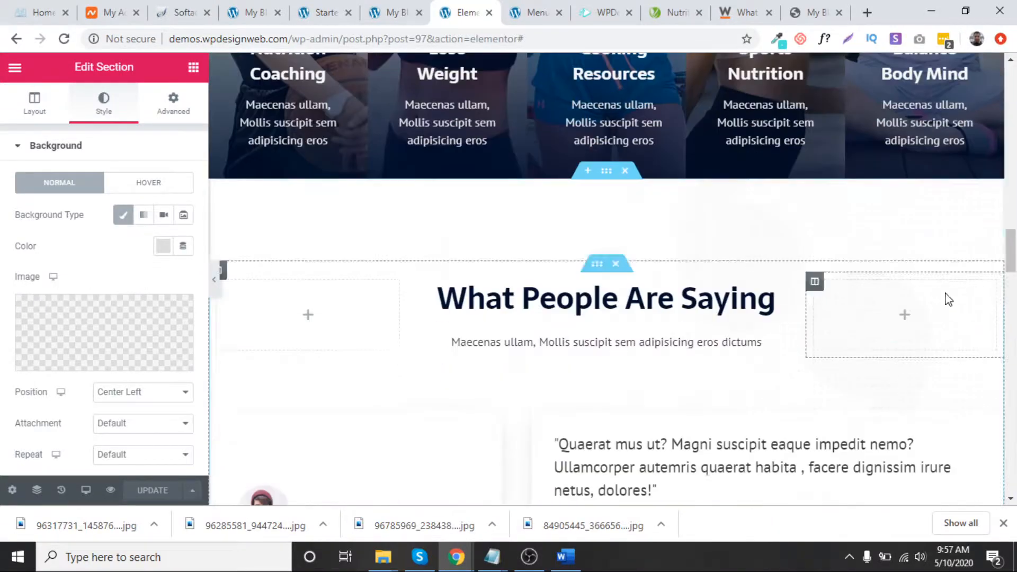
scroll(546, 371, "down", 15)
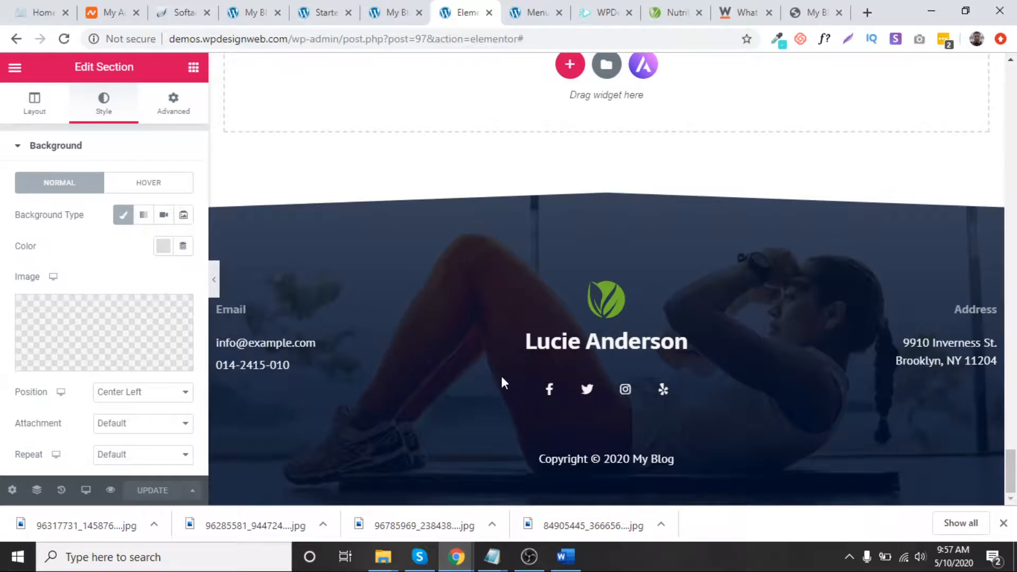
left_click(112, 496)
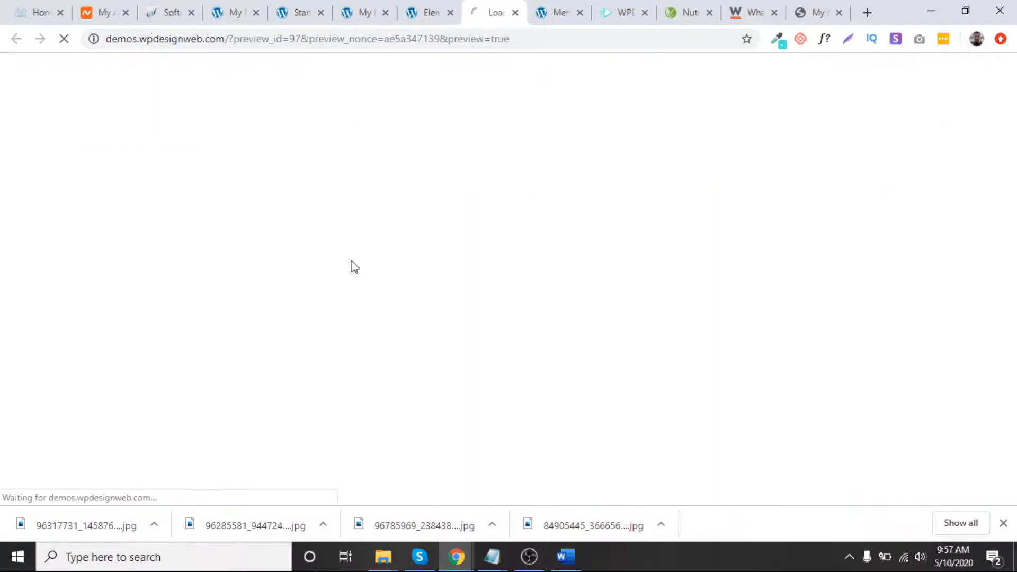
left_click(439, 12)
left_click(451, 13)
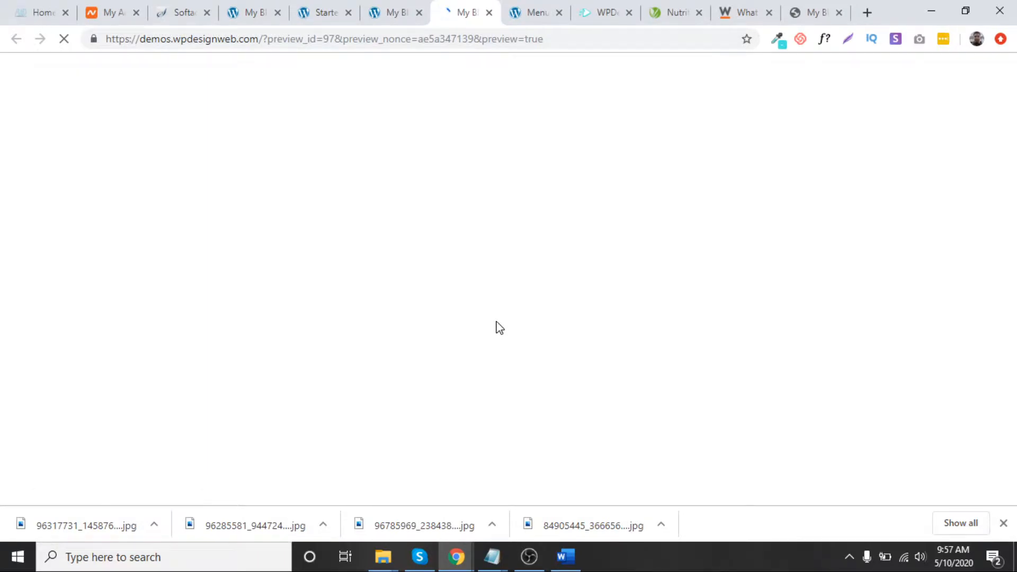
Examine the previewed home page's hero section, email sign-up form and "15 Years Of Experience" section.
scroll(496, 332, "down", 5)
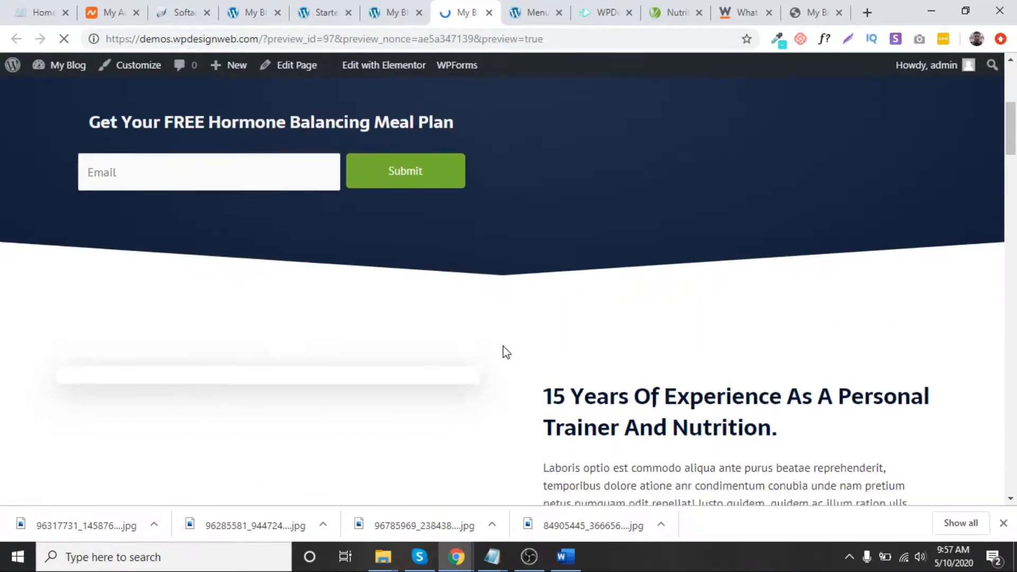
scroll(506, 352, "up", 5)
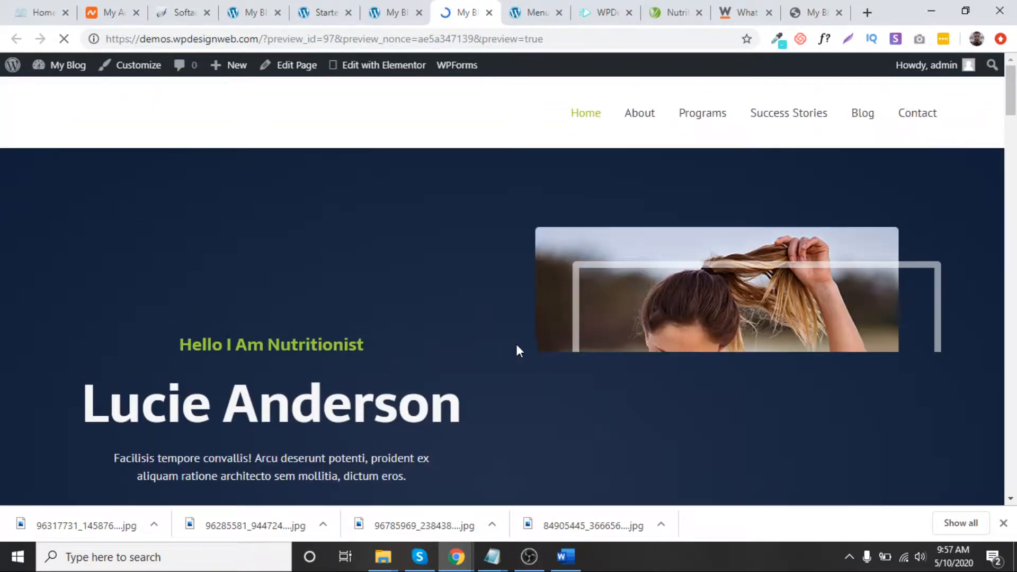
scroll(540, 349, "down", 4)
scroll(559, 354, "up", 1)
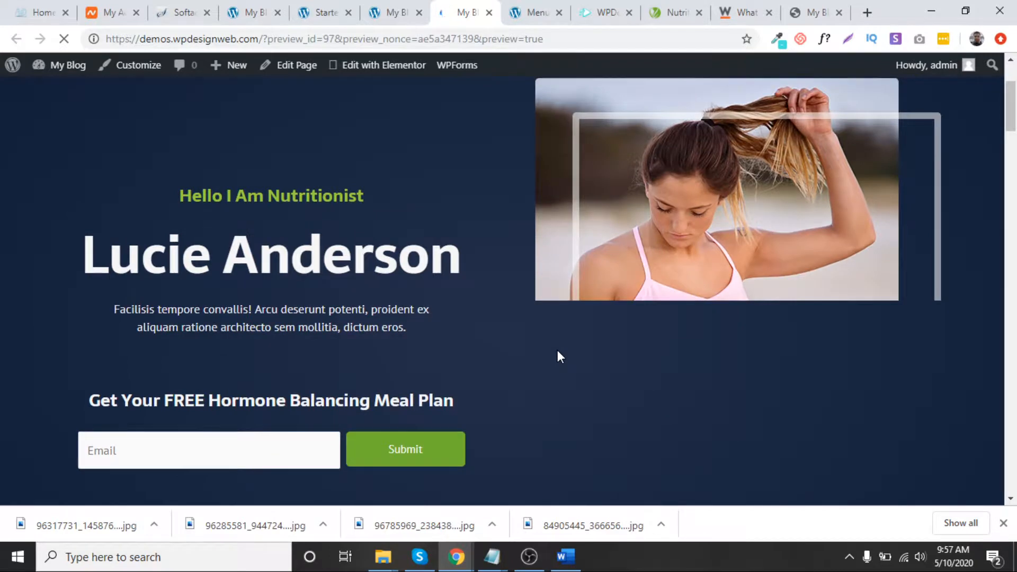
scroll(556, 352, "down", 5)
scroll(555, 355, "up", 3)
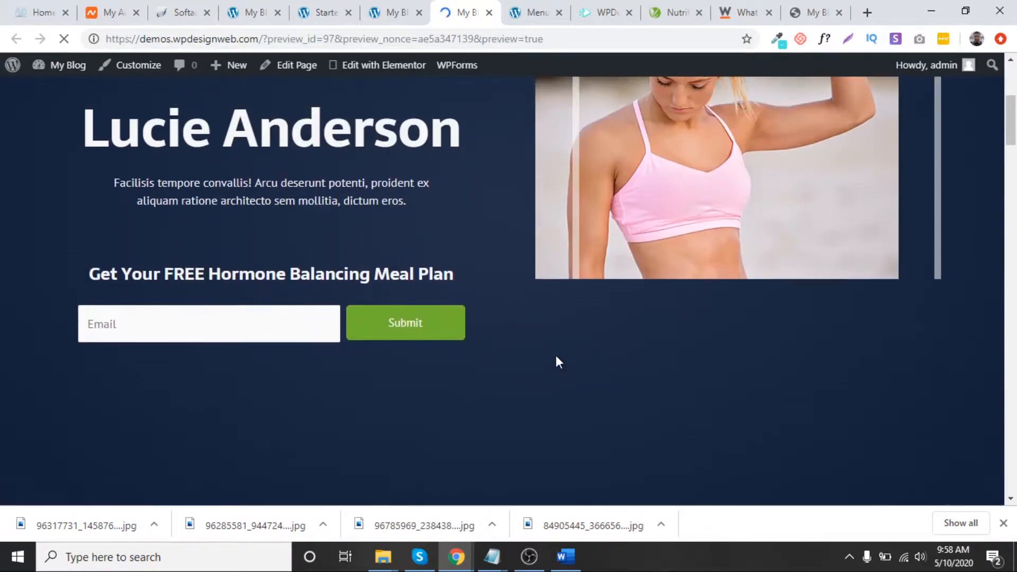
scroll(555, 355, "down", 1)
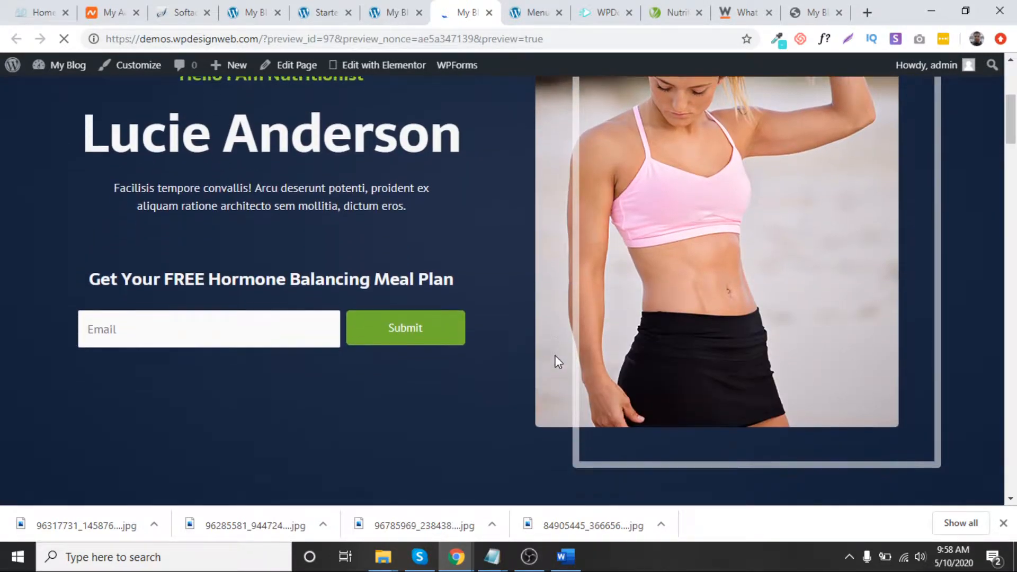
scroll(555, 355, "down", 4)
scroll(556, 358, "down", 5)
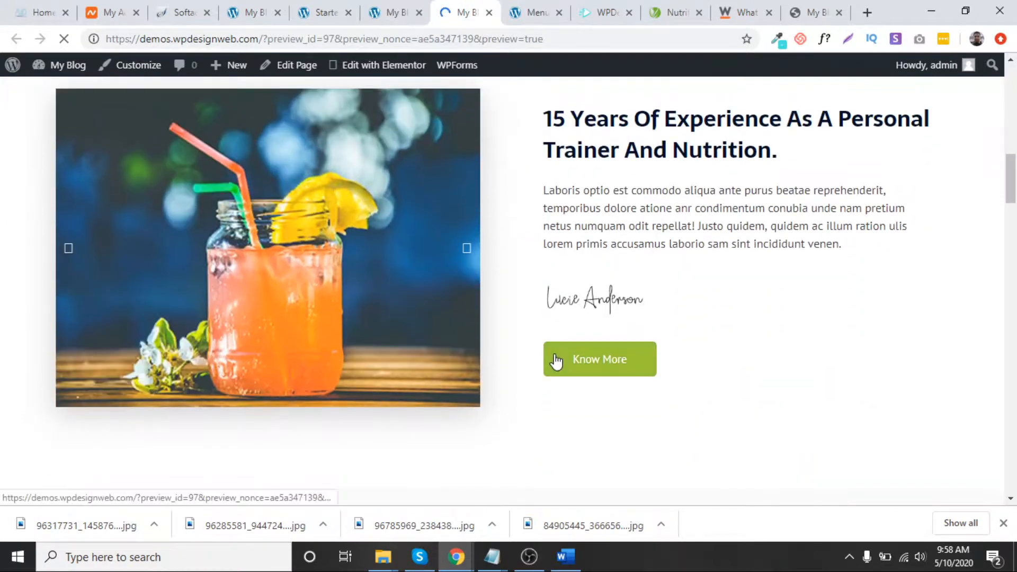
scroll(556, 359, "up", 5)
scroll(554, 354, "up", 7)
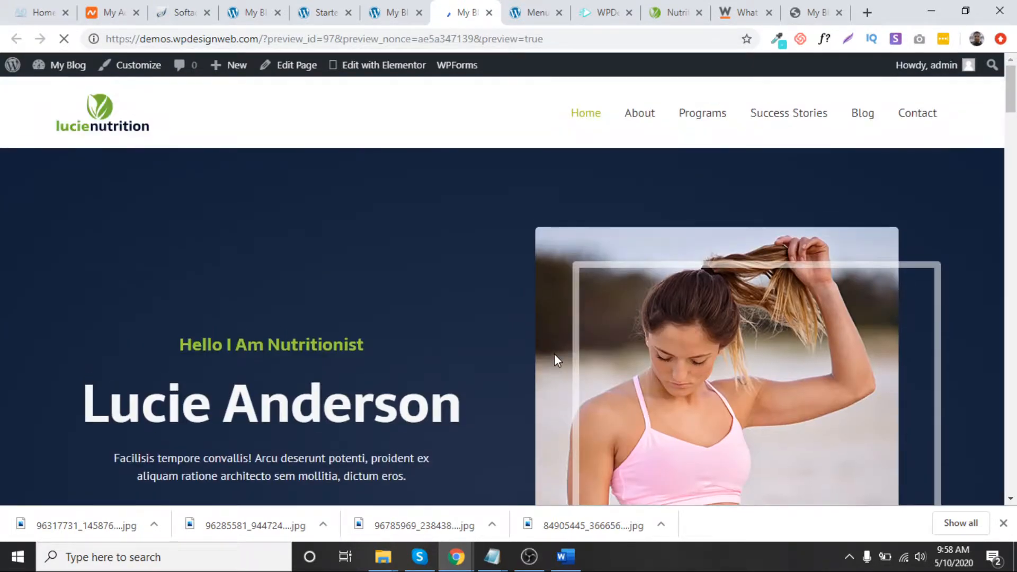
scroll(554, 354, "down", 5)
scroll(554, 354, "up", 7)
Switch to the wpdesignweb.com tab and view its home page banner and email list sign-up area.
left_click(603, 11)
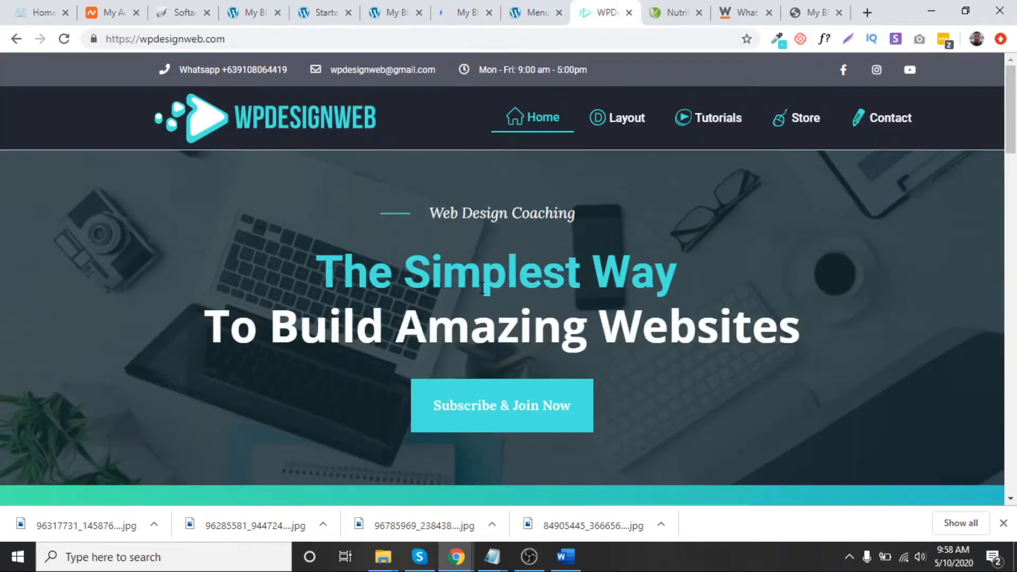
scroll(651, 279, "down", 7)
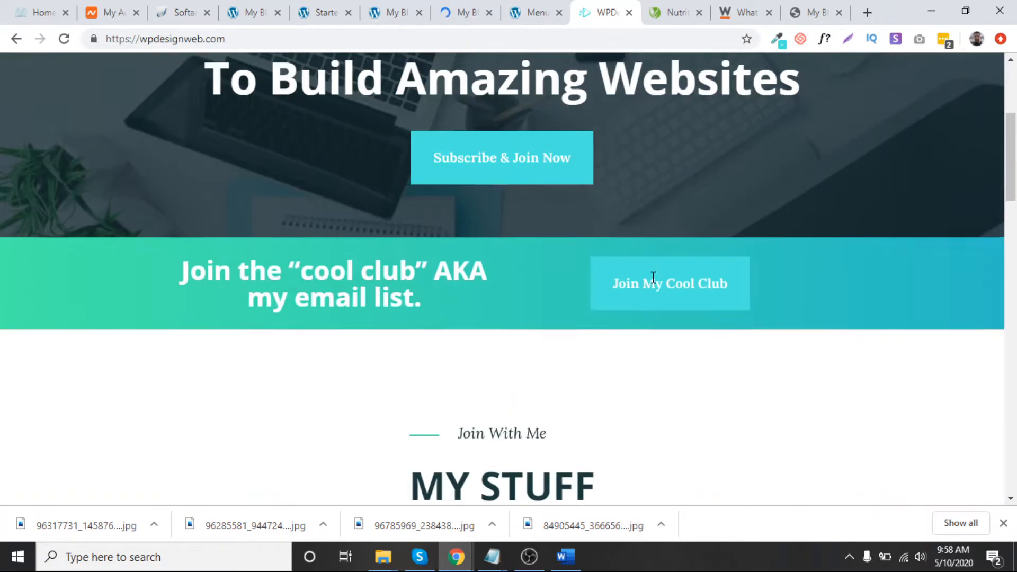
scroll(651, 277, "up", 7)
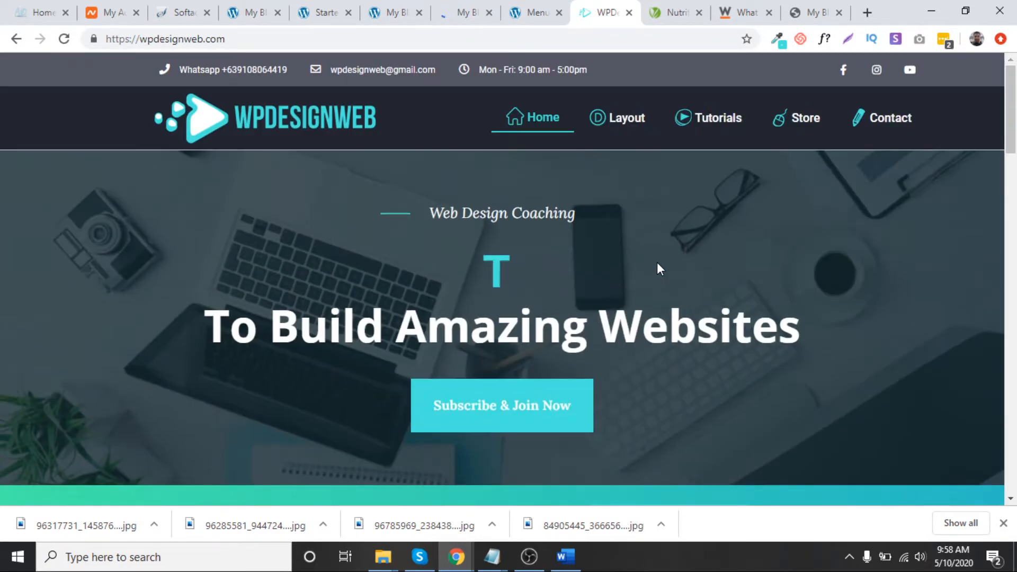